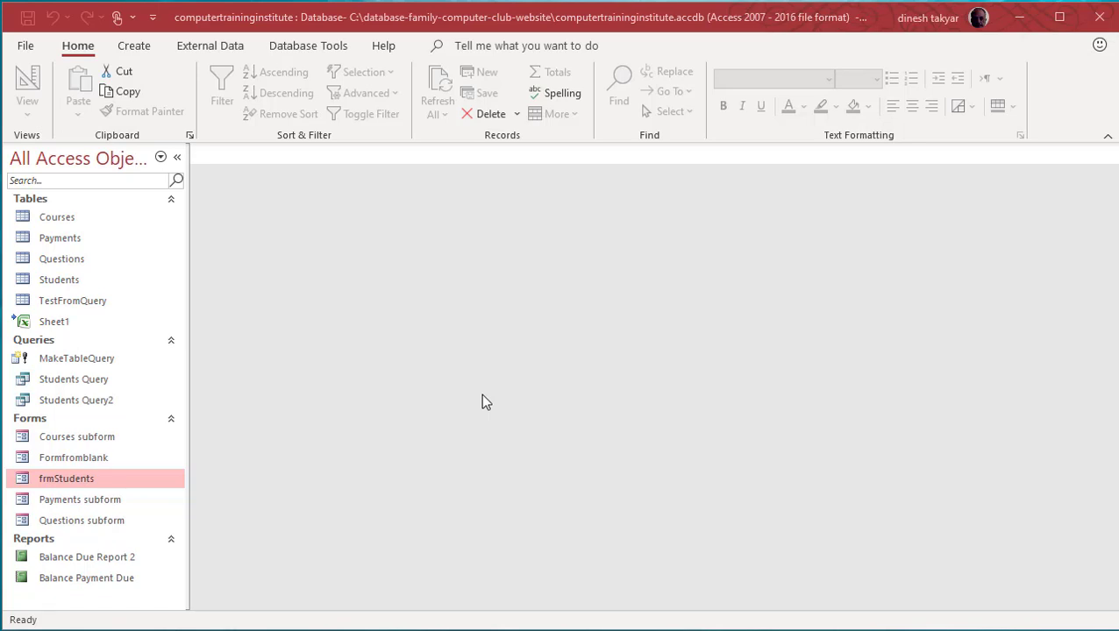
Open Students Query in Design View and look over its Students, Courses and Payments tables.
left_click(100, 380)
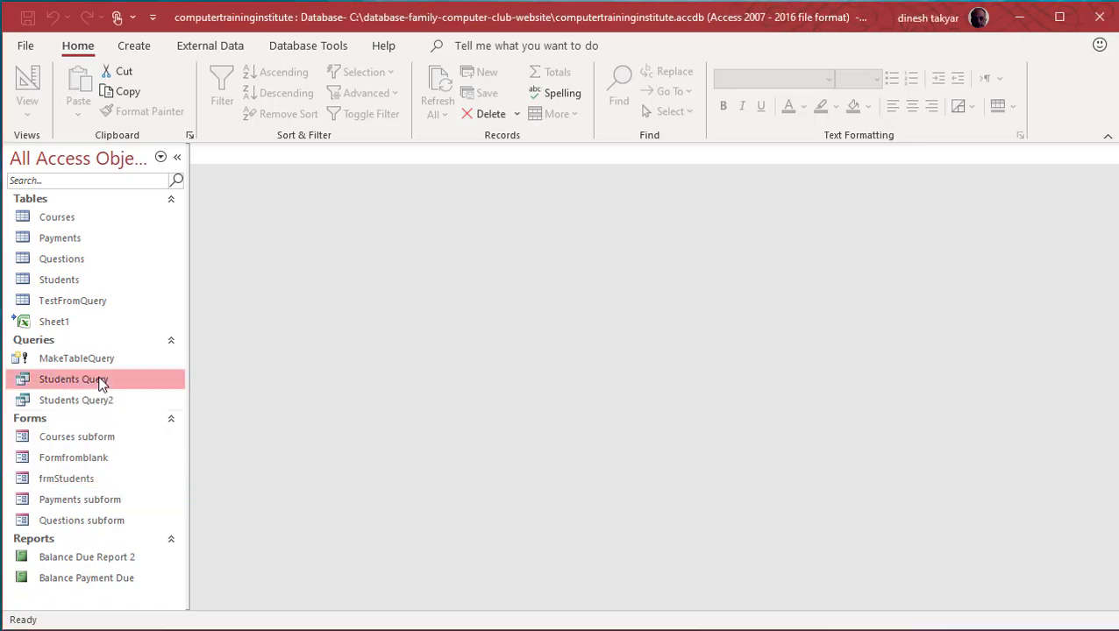
right_click(100, 382)
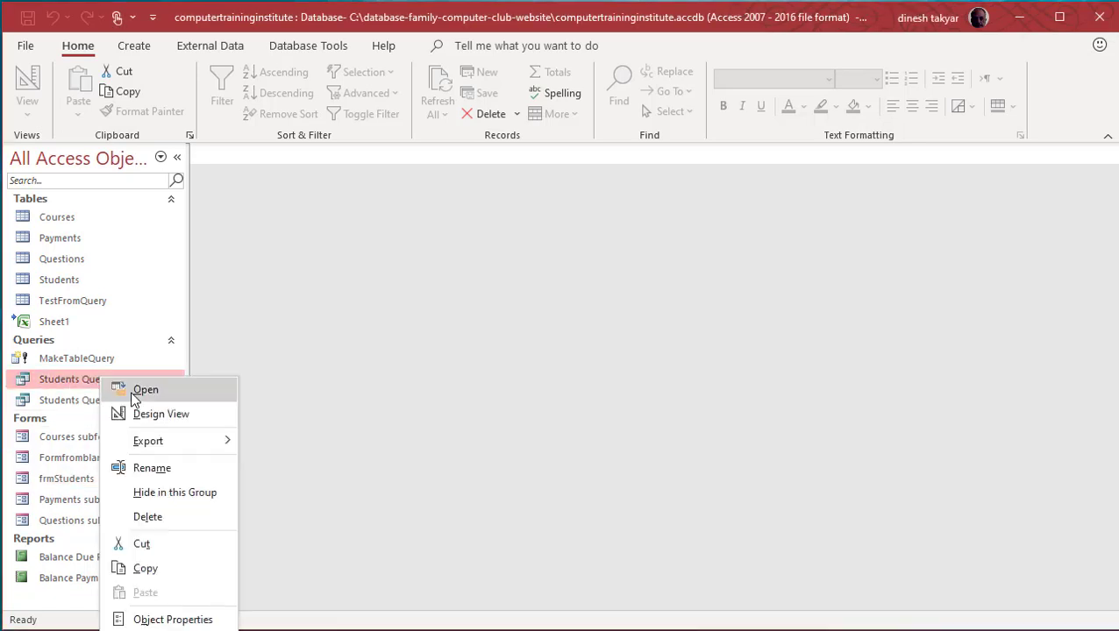
left_click(160, 415)
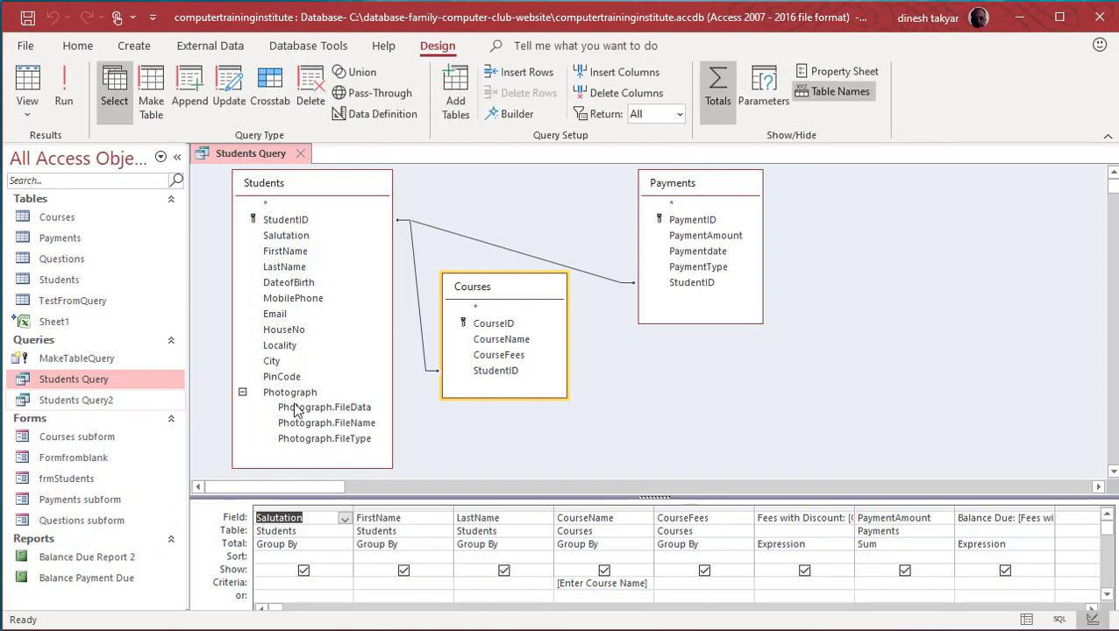
scroll(807, 369, "down", 2)
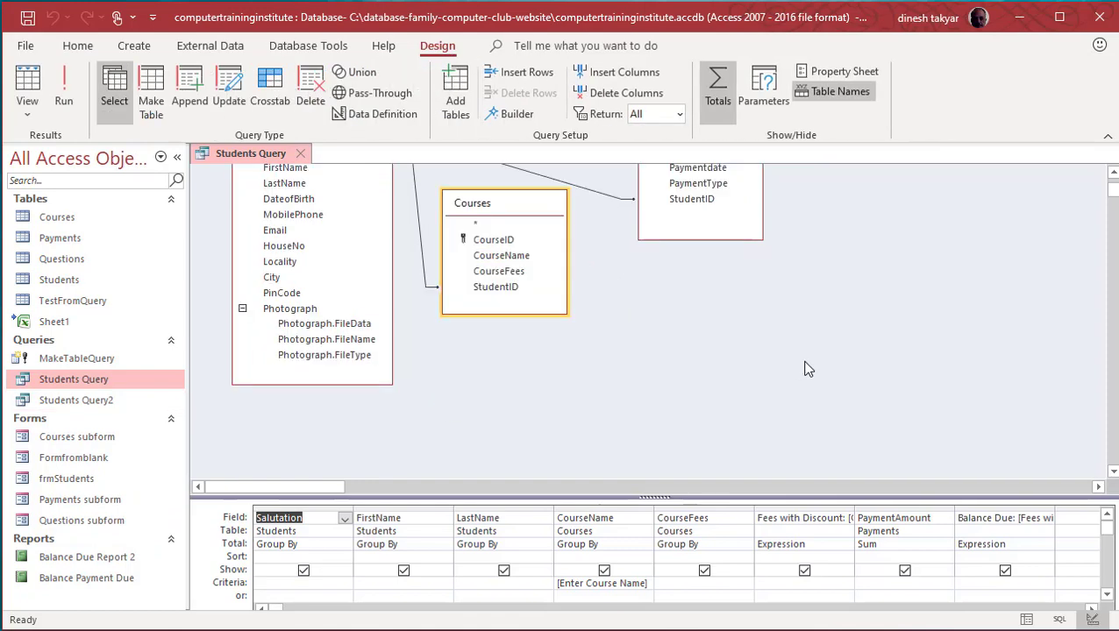
scroll(807, 370, "up", 2)
Examine the full expression of the Fees with Discount field in an enlarged view and close it.
left_click(718, 517)
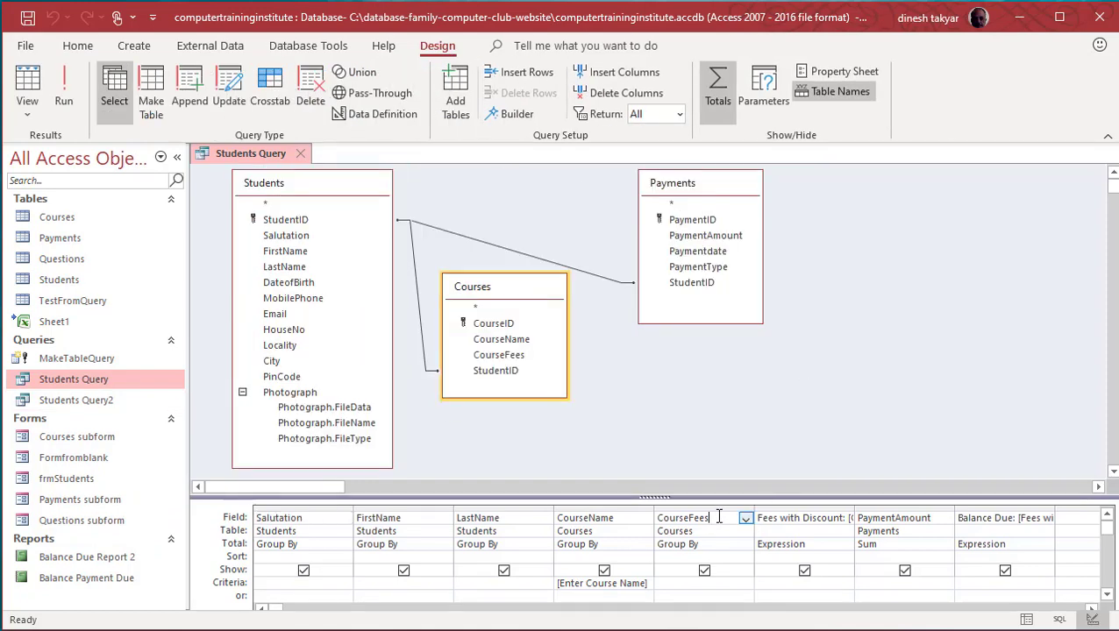
left_click(775, 518)
right_click(778, 517)
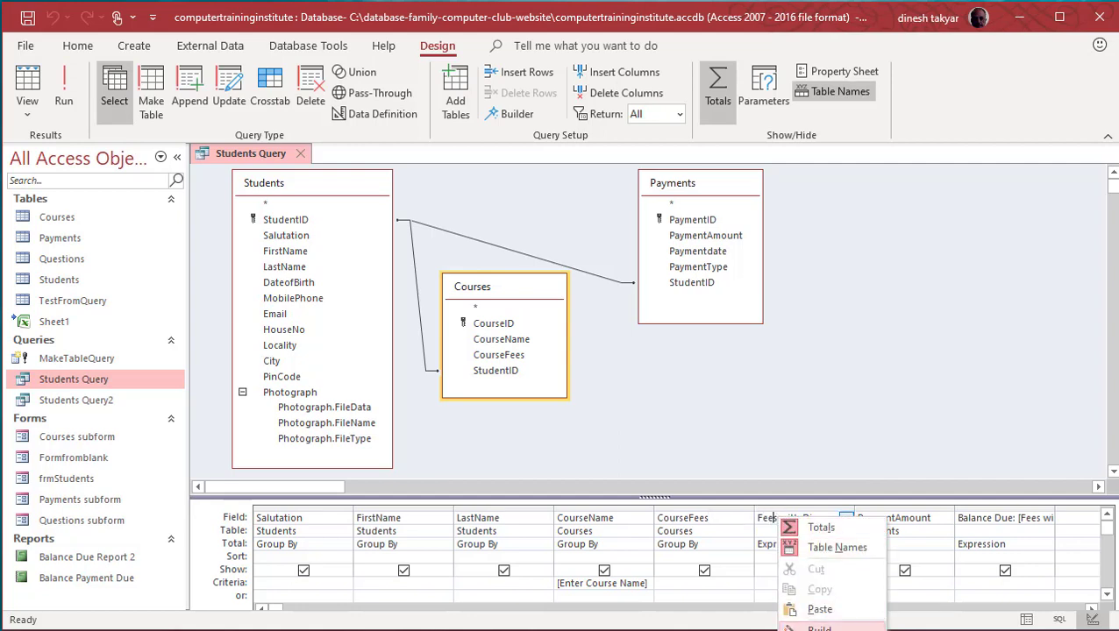
left_click(819, 630)
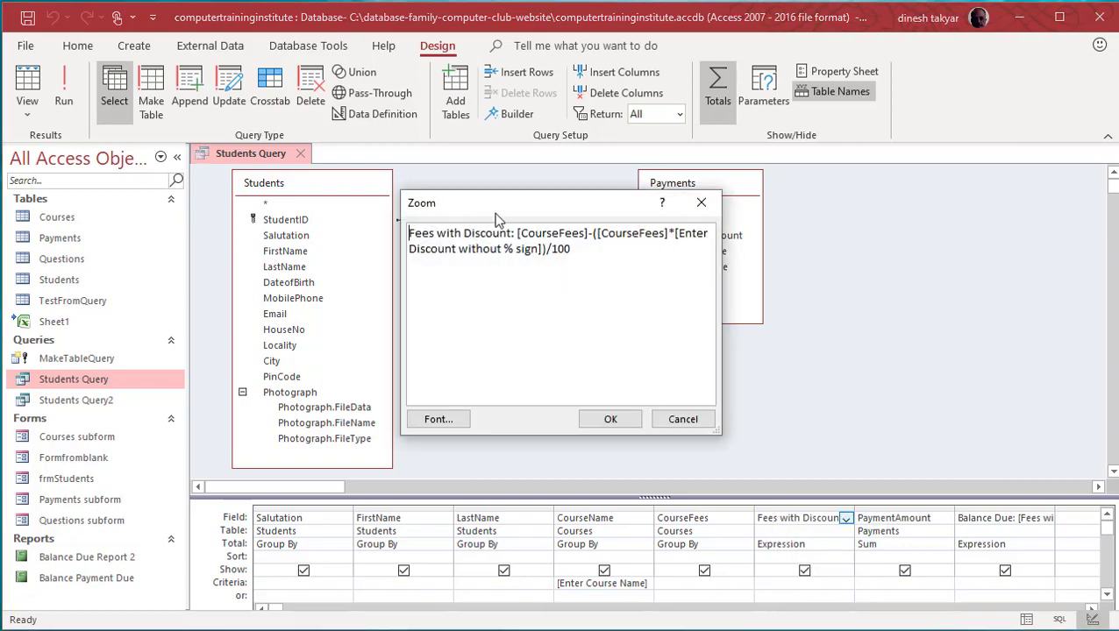
left_click_drag(495, 208, 484, 185)
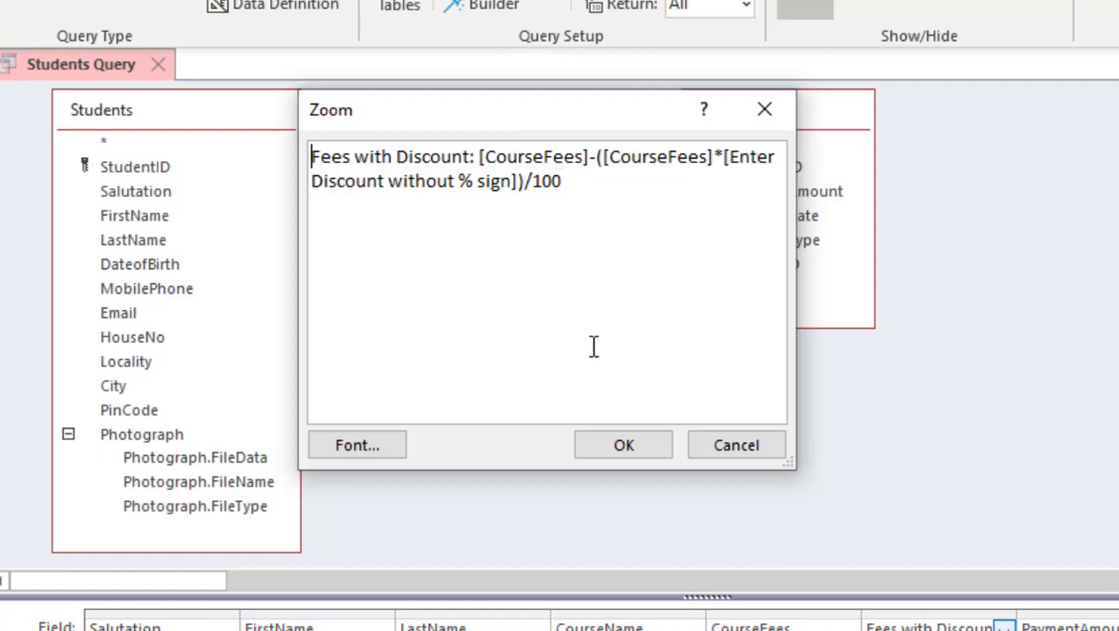
left_click(624, 446)
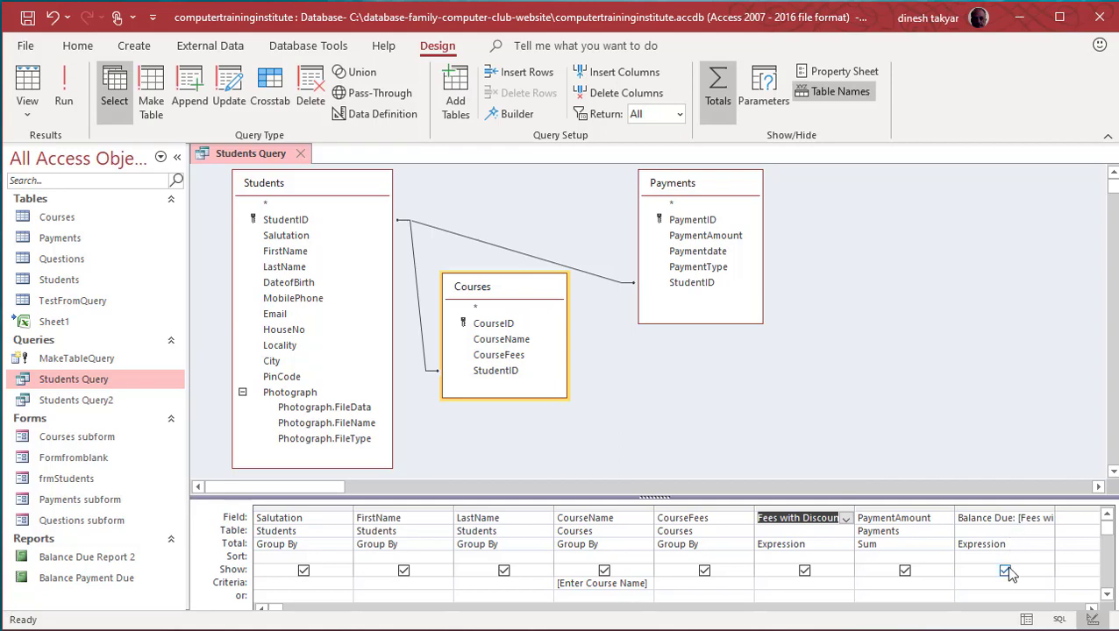
Examine the full expression of the Balance Due field in an enlarged view and close it.
left_click(1006, 519)
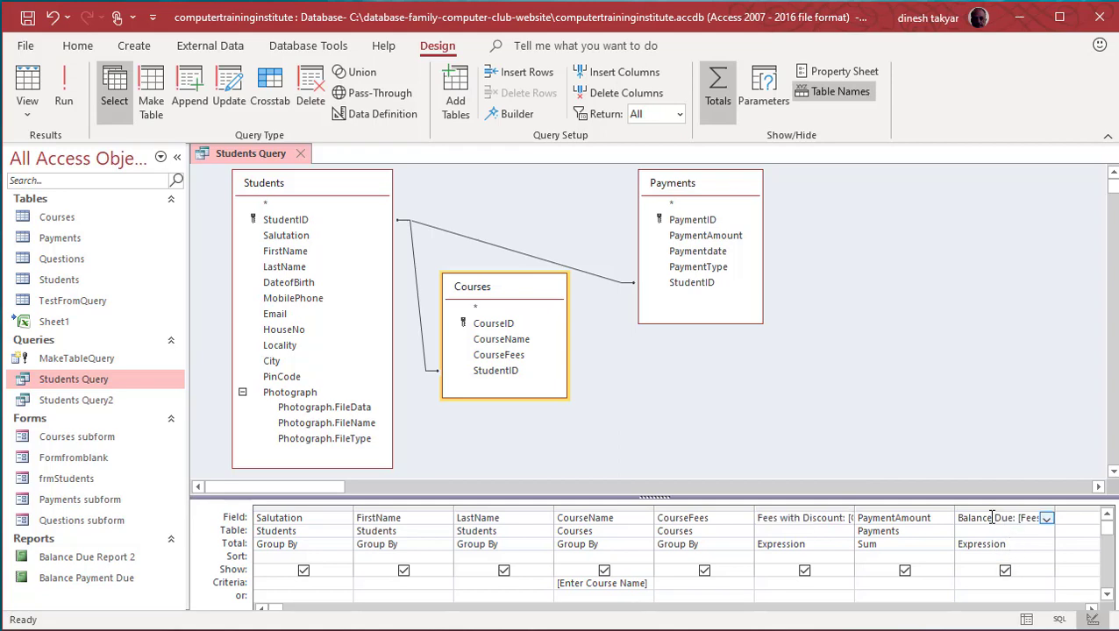
right_click(991, 517)
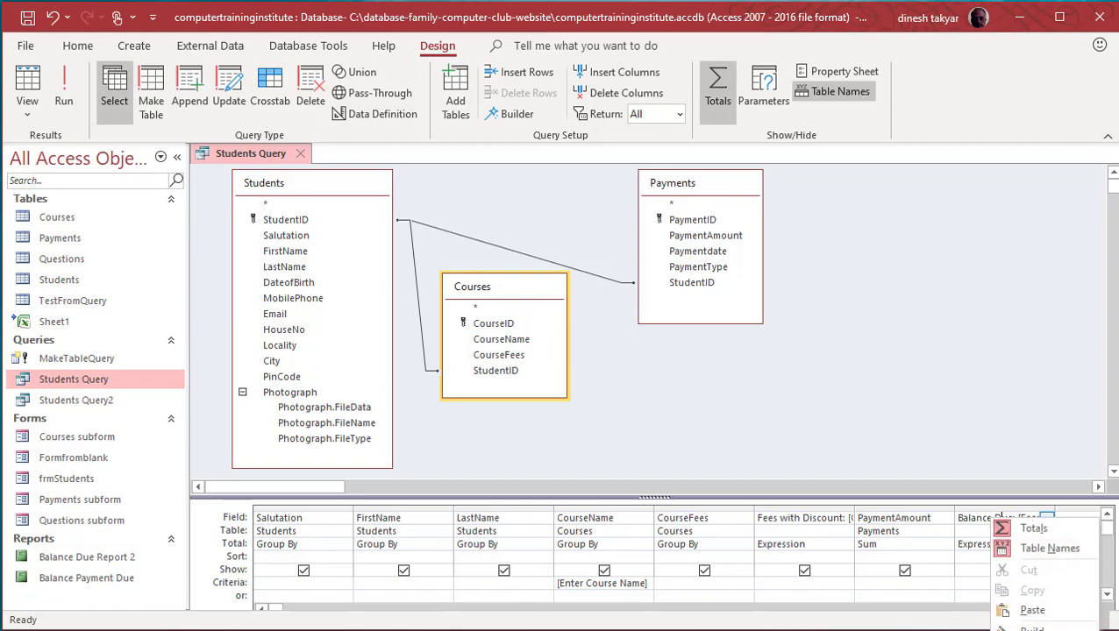
left_click(1032, 630)
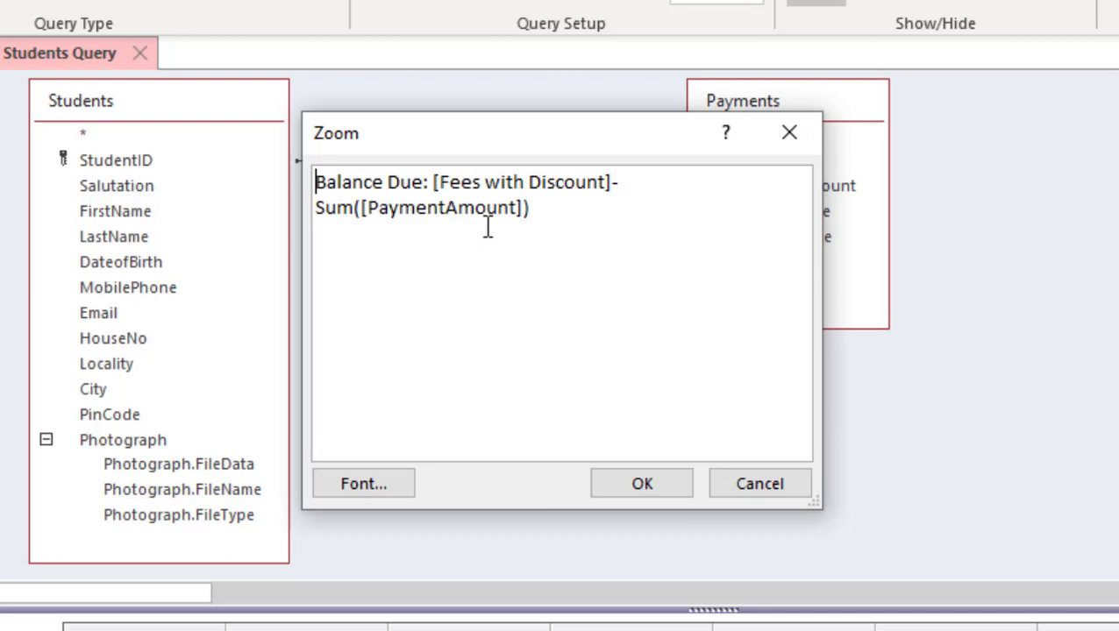
left_click(670, 486)
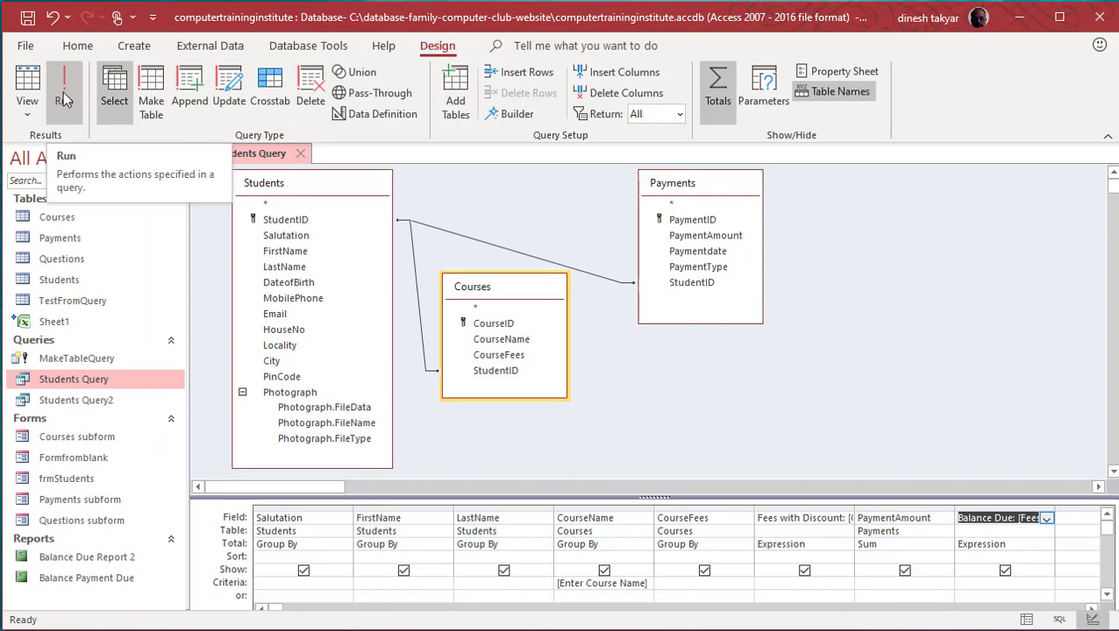
Run the query with discount 5 and course name Excel VBA, and close it with the design changes saved.
left_click(67, 100)
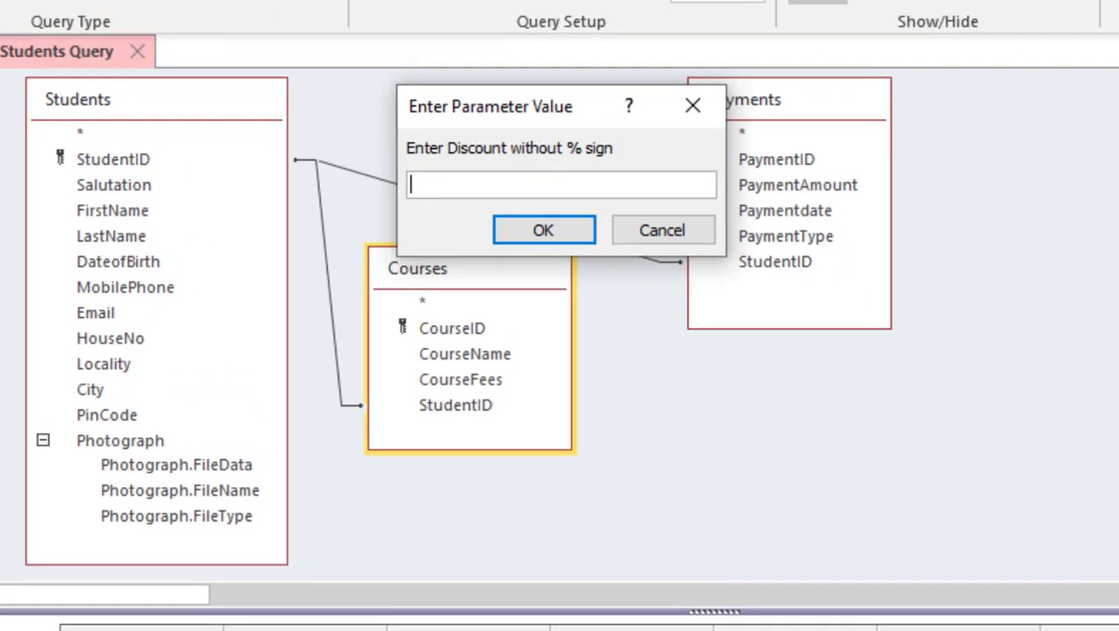
type("5")
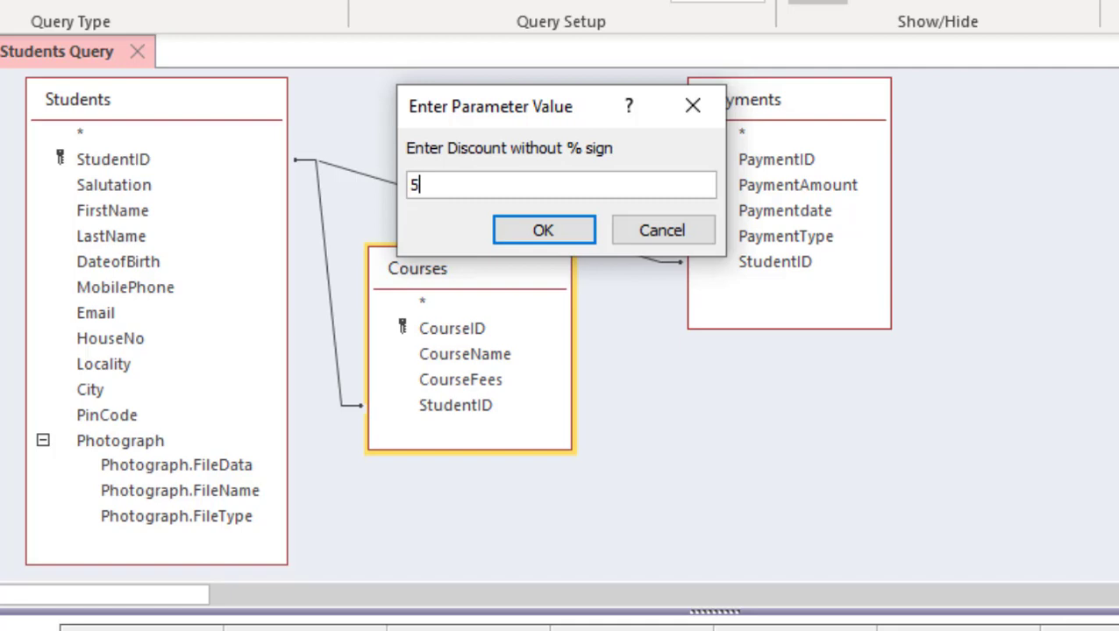
left_click(548, 226)
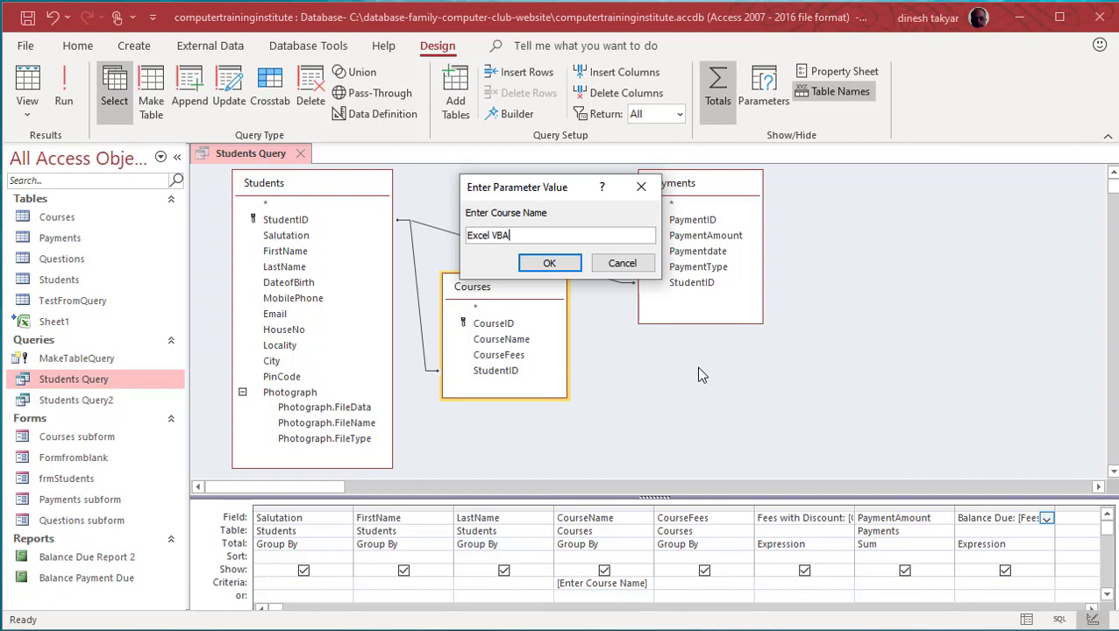
left_click(562, 267)
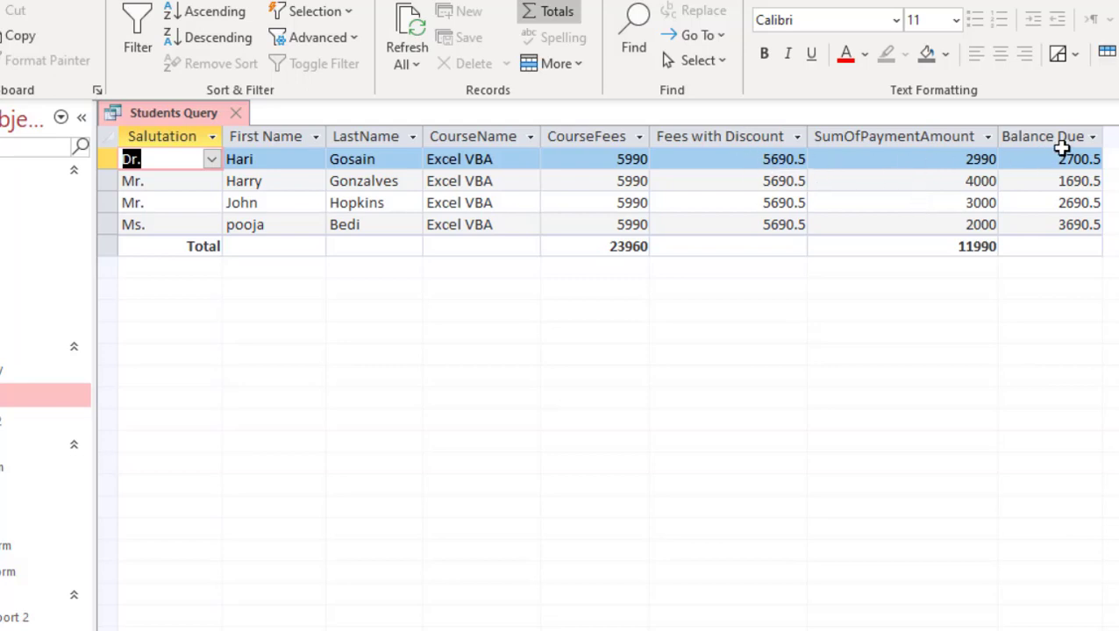
left_click(237, 113)
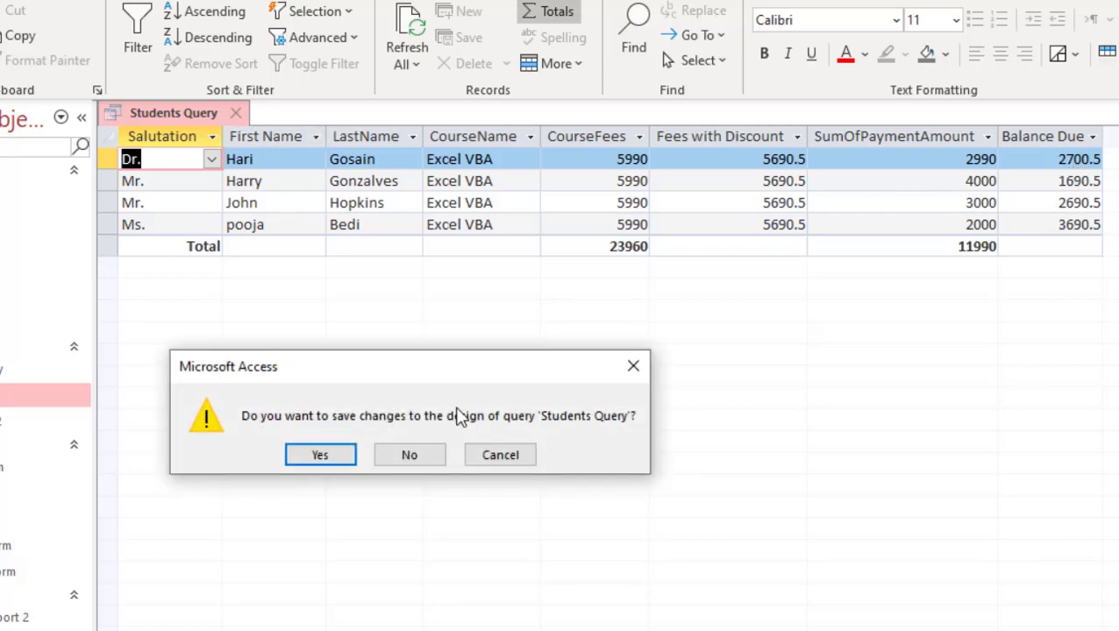
left_click(341, 451)
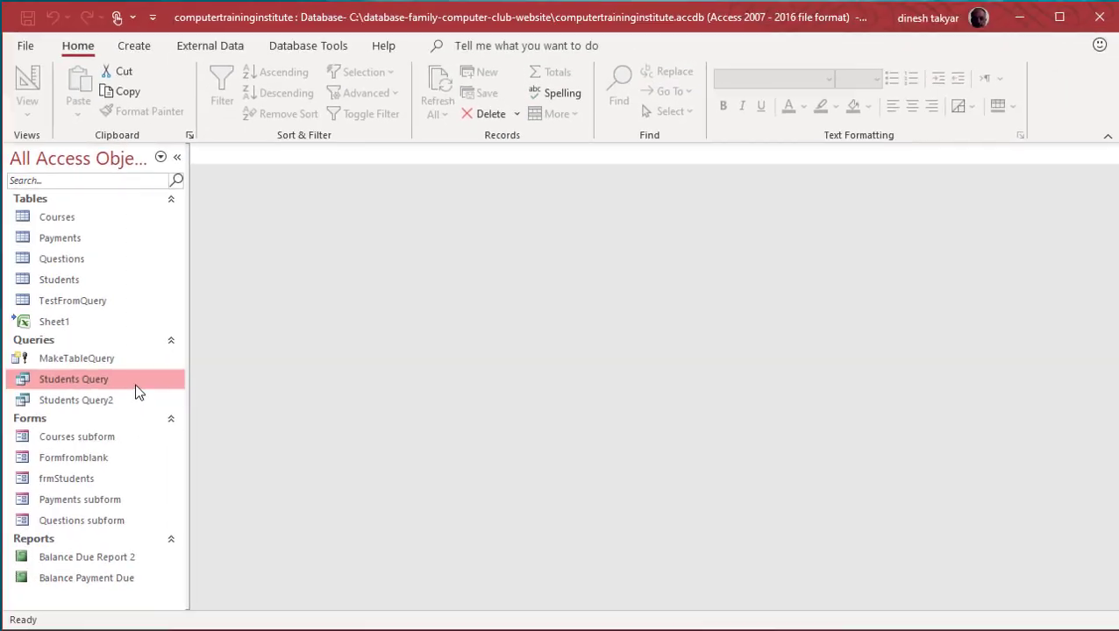
Reopen Students Query in Design View and remove the [Enter Course Name] criterion from the CourseName column.
right_click(131, 378)
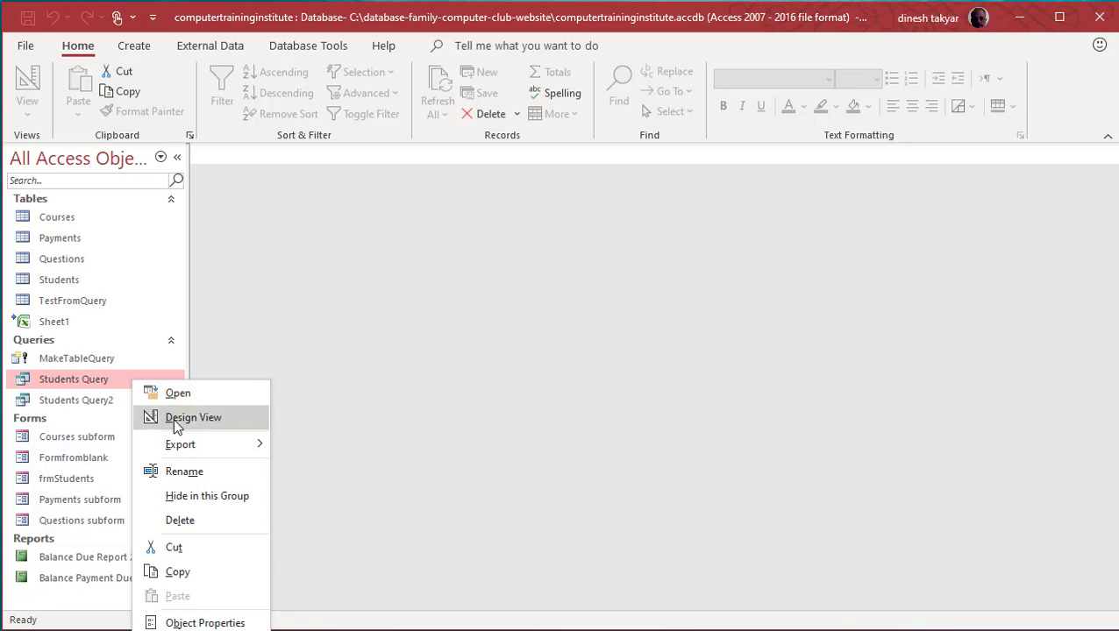
left_click(175, 417)
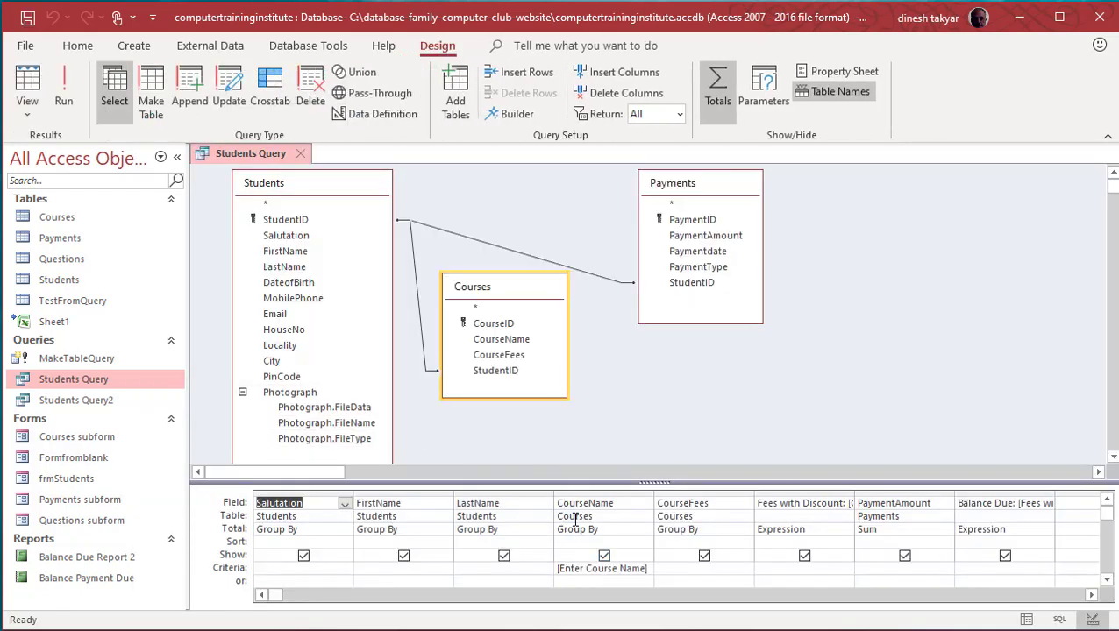
left_click(558, 568)
key("Delete")
key("Delete")
key("Delete")
key("Delete")
key("Delete")
key("Delete")
key("Delete")
key("Delete")
key("Delete")
key("Delete")
key("Delete")
key("Delete")
key("Delete")
key("Delete")
key("Delete")
key("Delete")
key("Delete")
key("Delete")
key("Delete")
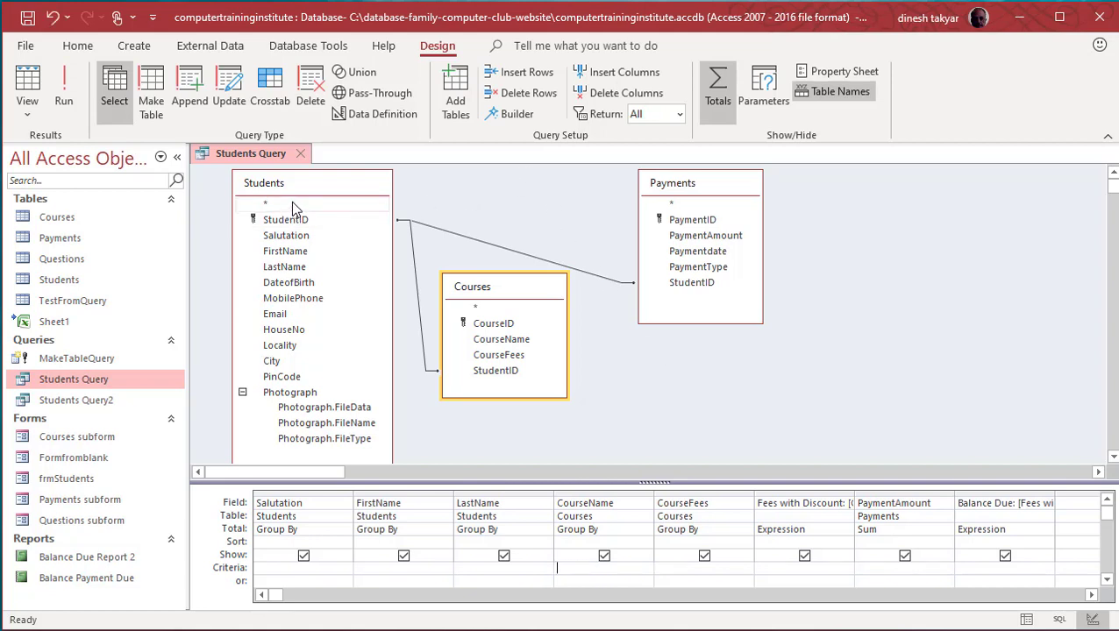
Run the query with discount 5, review the balances, and close it with the design changes saved.
left_click(64, 97)
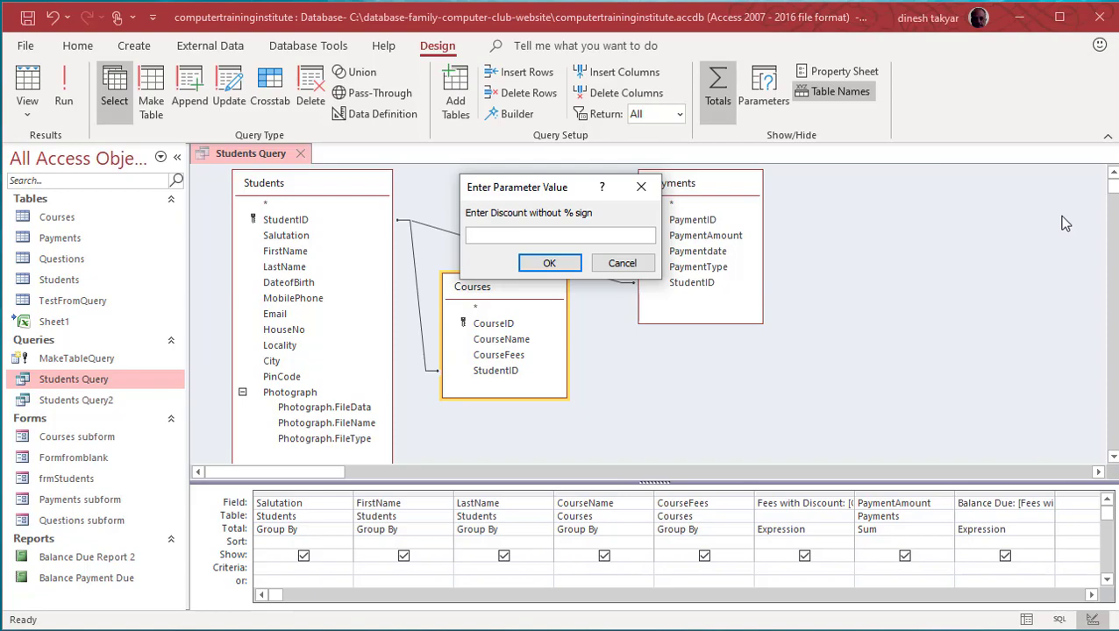
type("5")
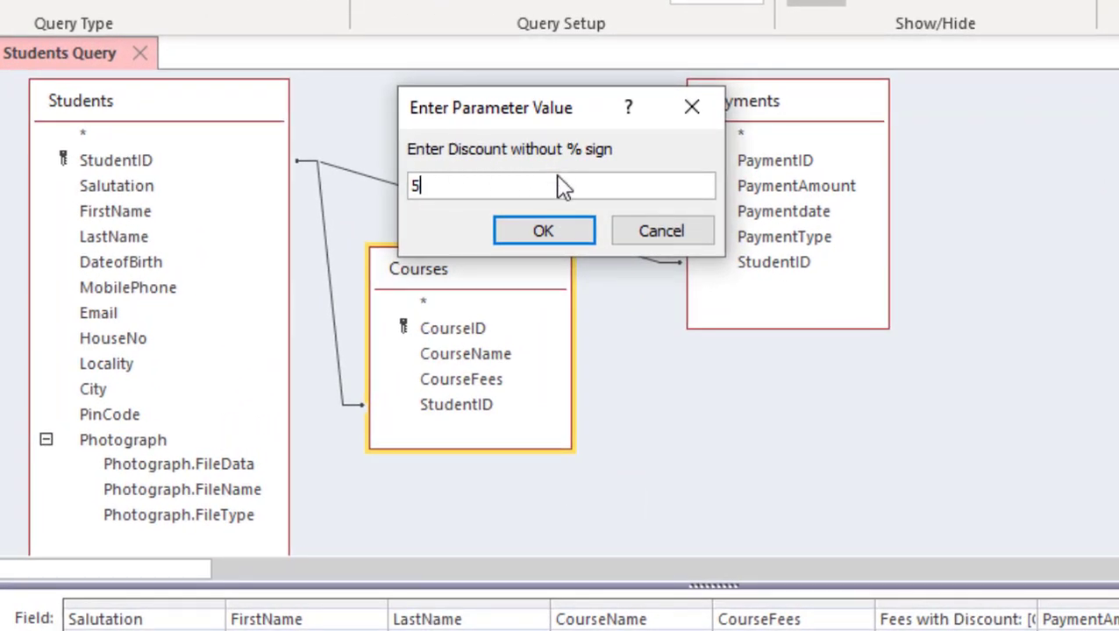
left_click(556, 230)
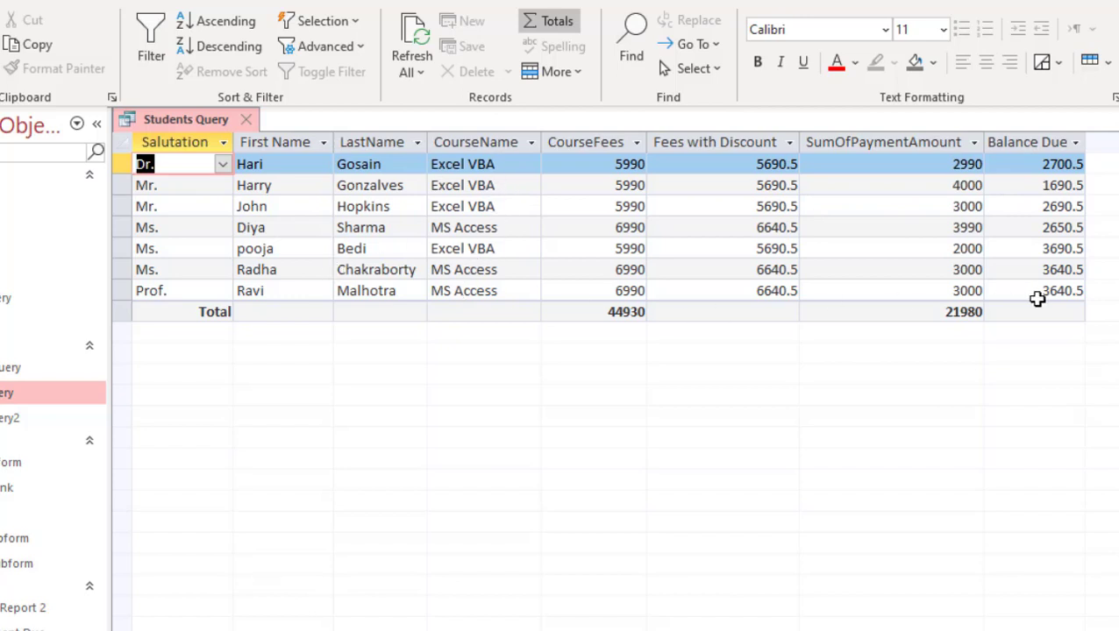
left_click(248, 121)
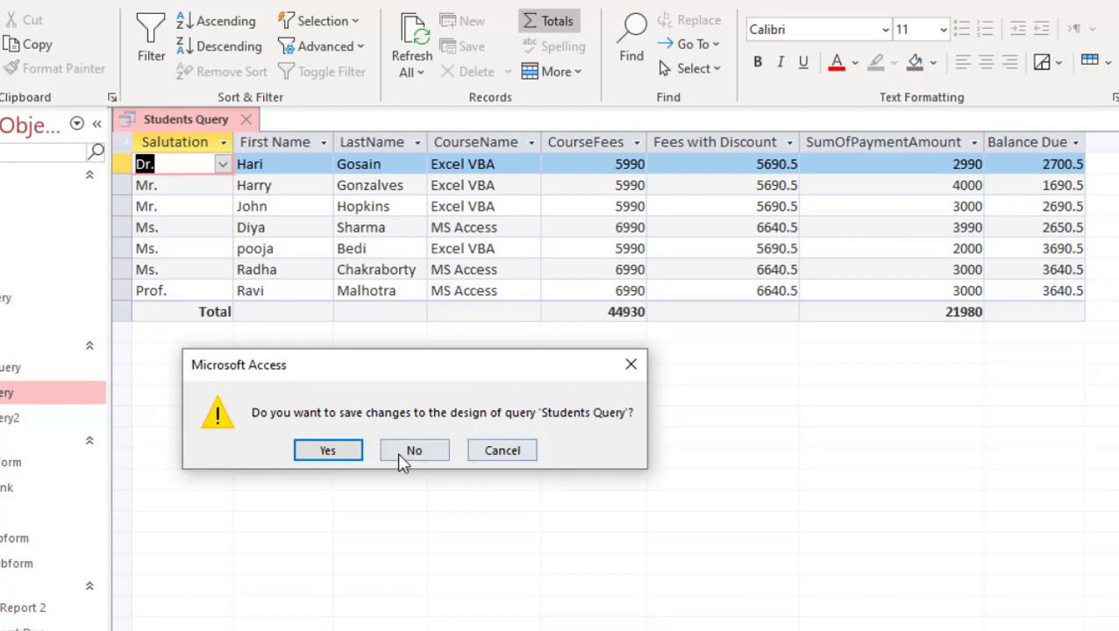
left_click(338, 456)
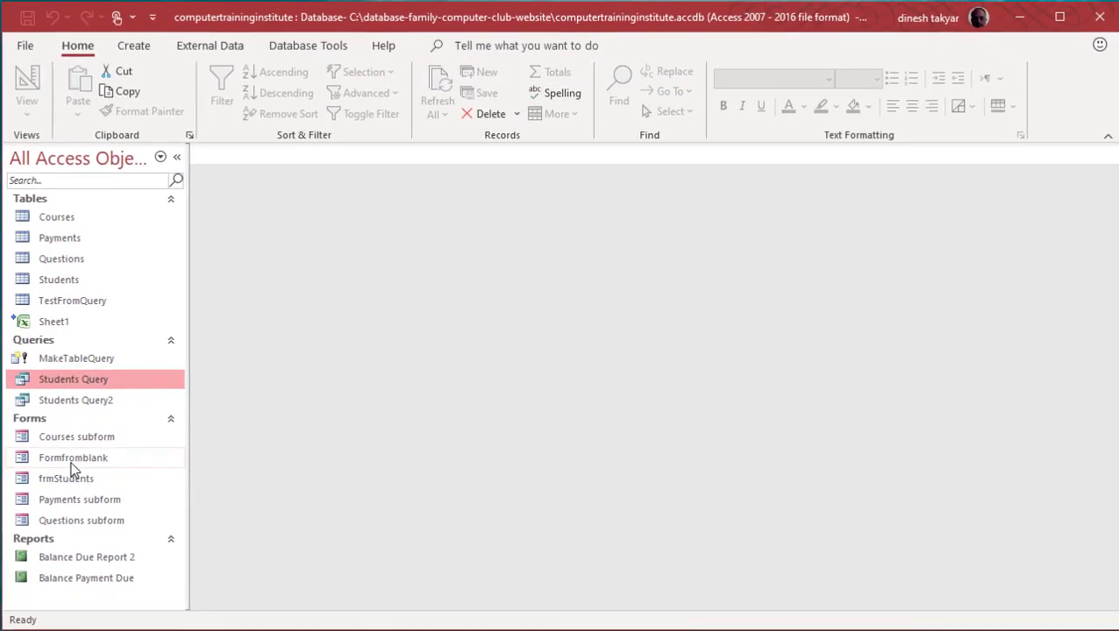
Open the frmStudents form in Design View.
left_click(74, 482)
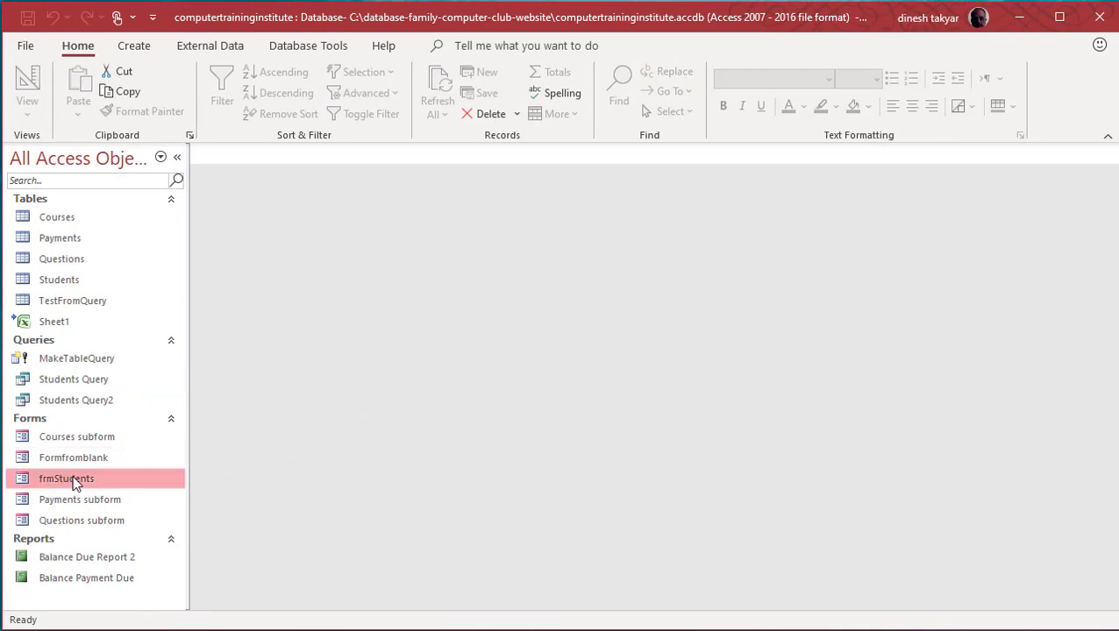
right_click(75, 484)
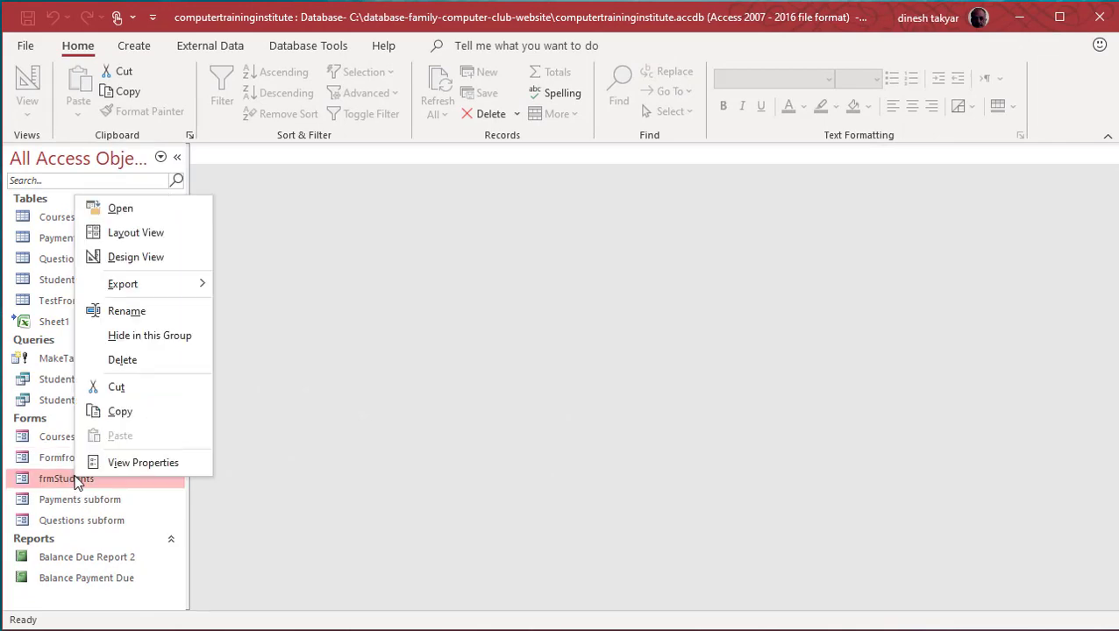
left_click(134, 257)
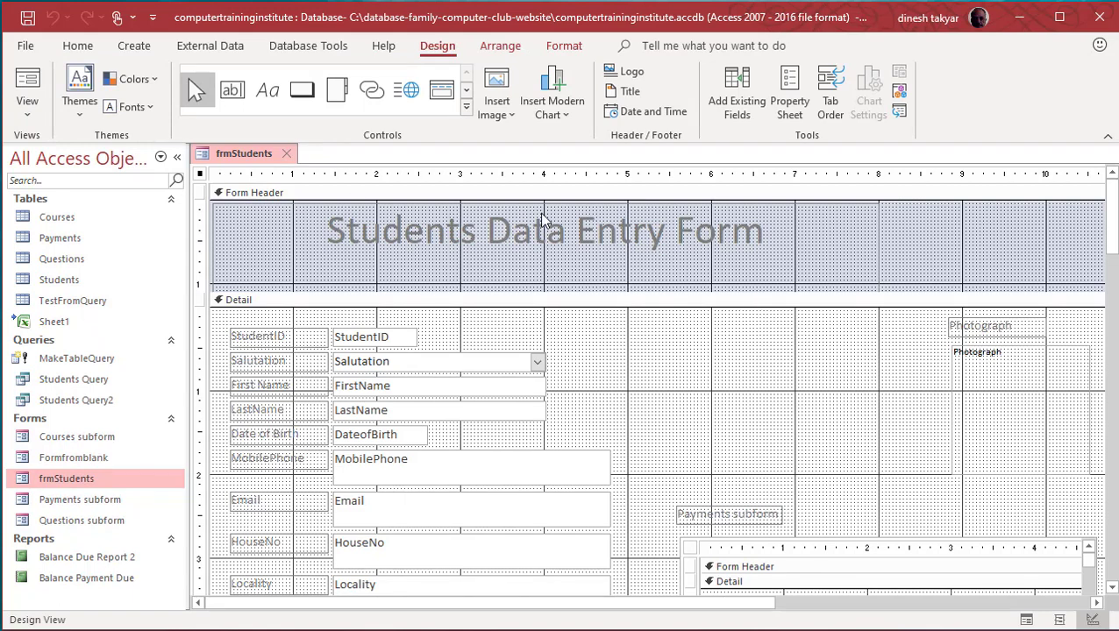
Show the properties of the form header's title label and read its caption through to the end.
left_click(546, 235)
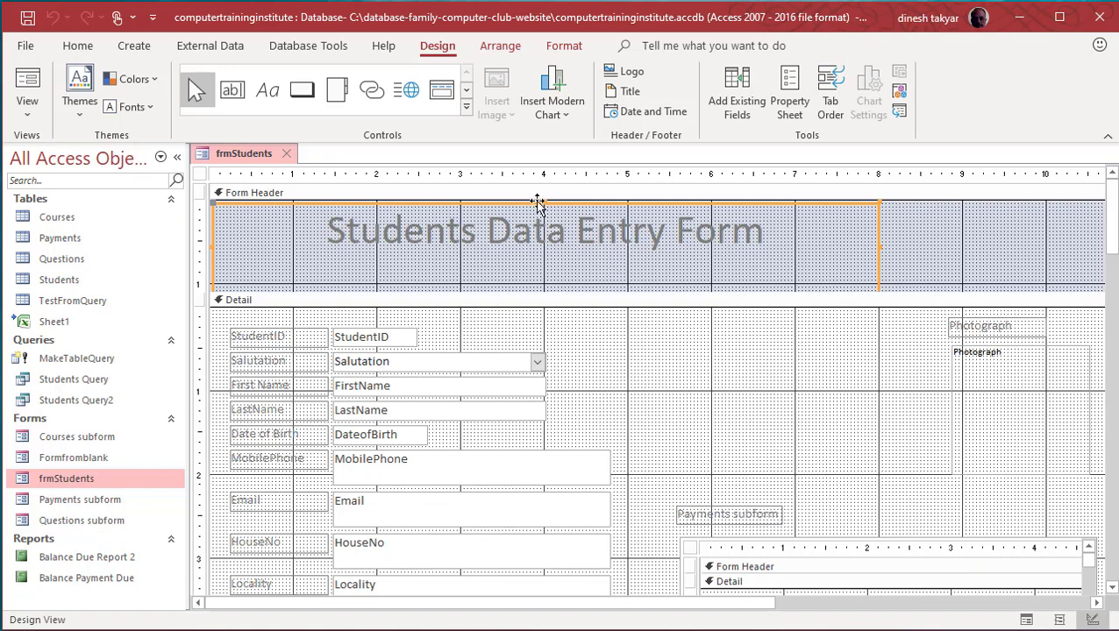
left_click(789, 107)
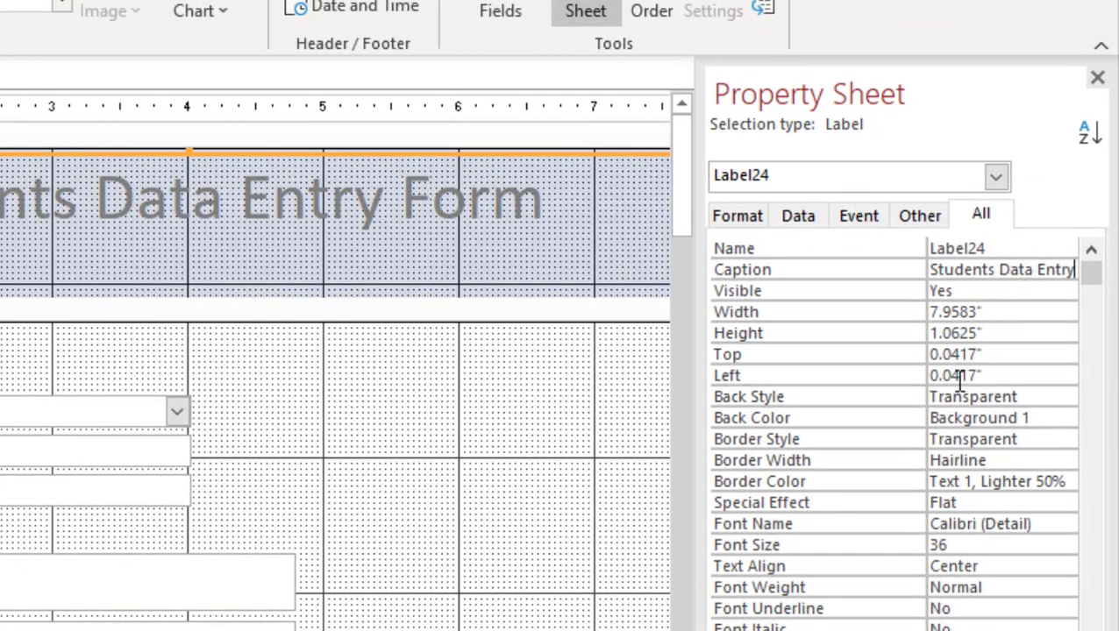
key("Right")
key("Right")
key("Right")
key("Right")
key("Right")
key("Right")
key("Right")
key("Right")
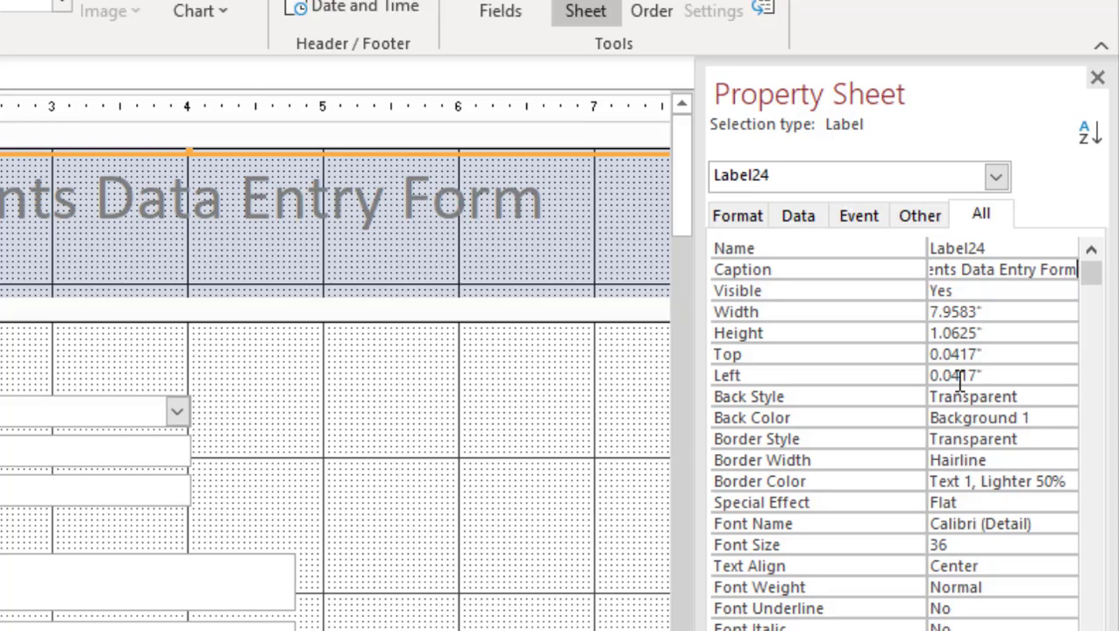
Check the Picture Size Mode options of the Photograph attachment, keep Stretch selected, and display frmStudents in Form View.
left_click(491, 409)
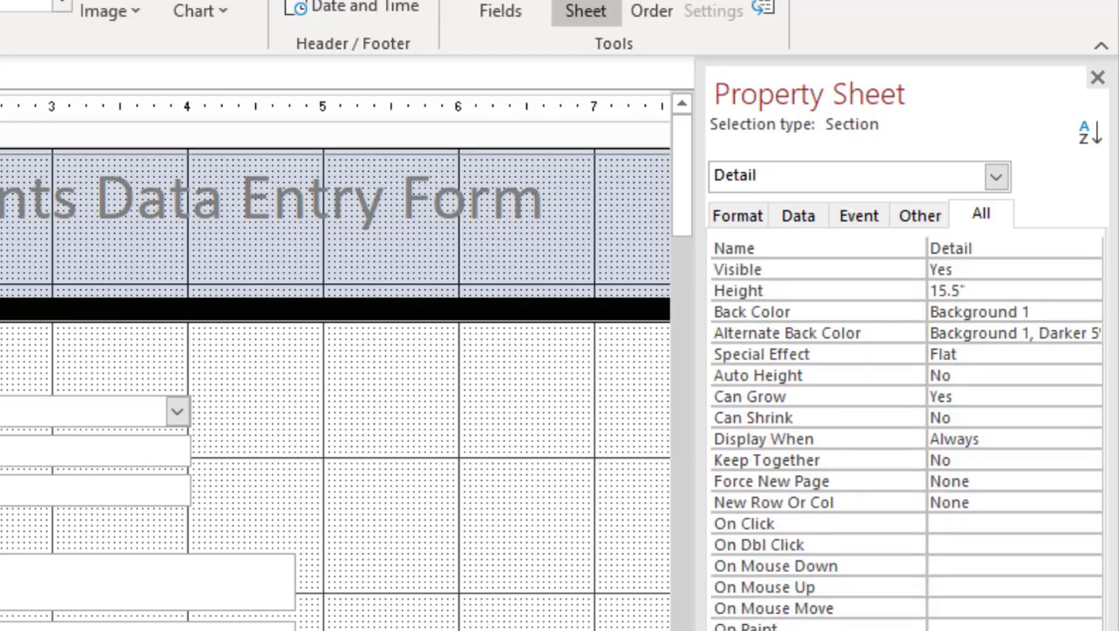
scroll(334, 366, "right", 6)
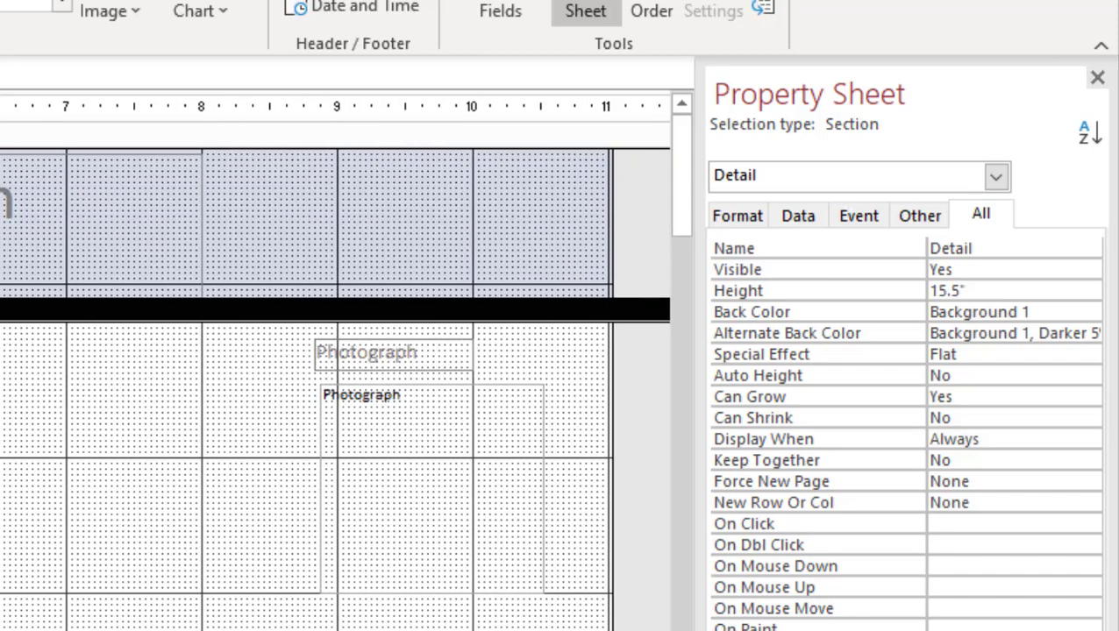
left_click(458, 522)
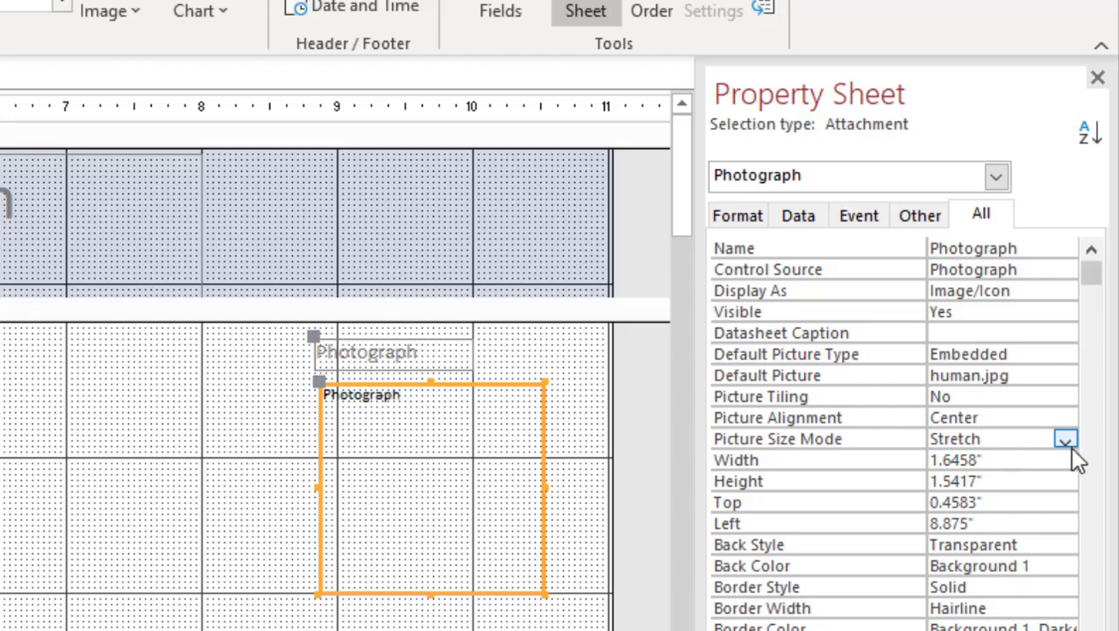
left_click(1067, 444)
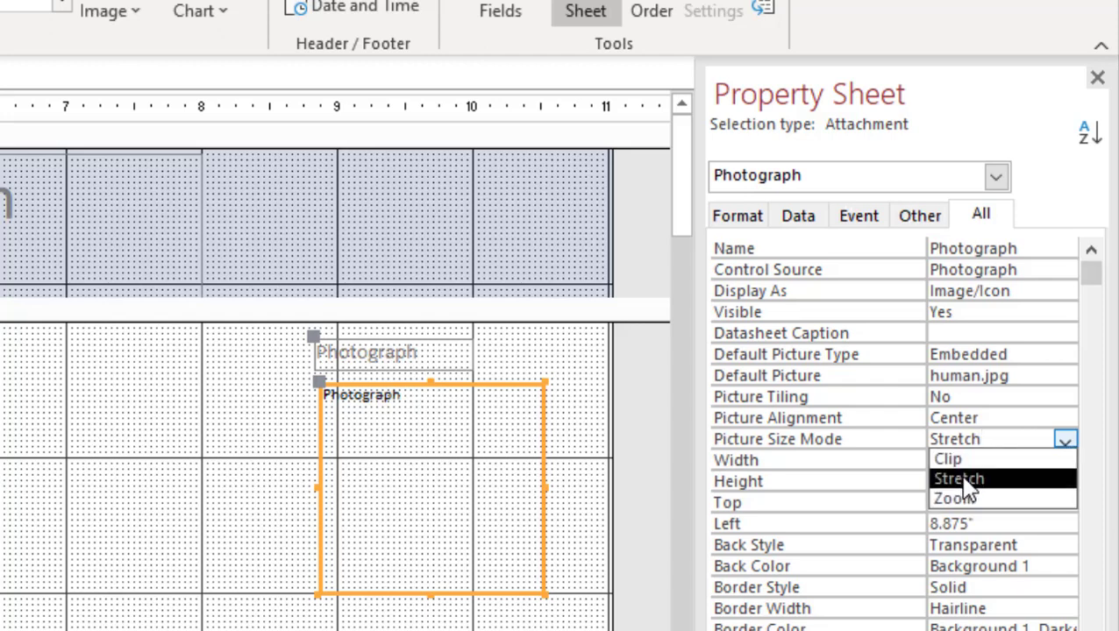
left_click(962, 479)
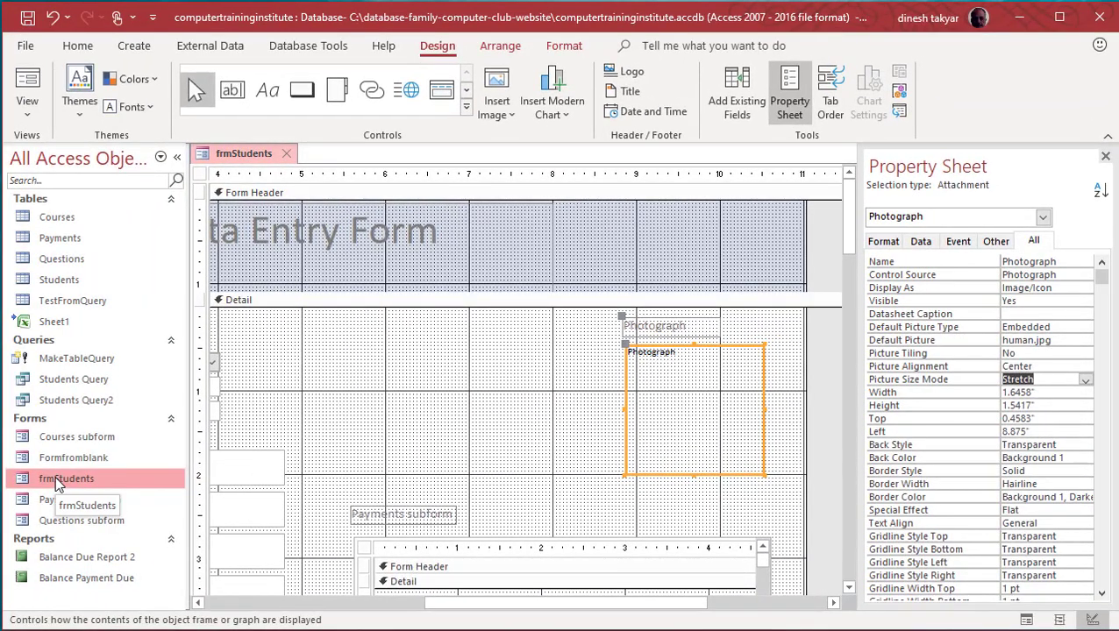
double_click(58, 485)
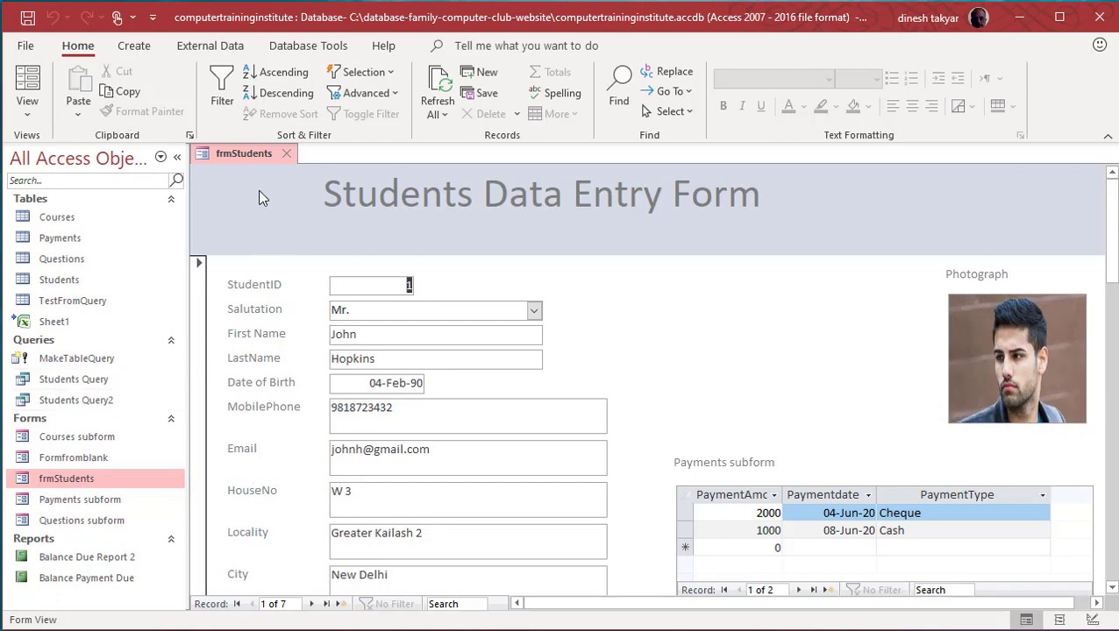
Return frmStudents to Design View and set the Photograph attachment's Picture Size Mode to Zoom.
right_click(119, 481)
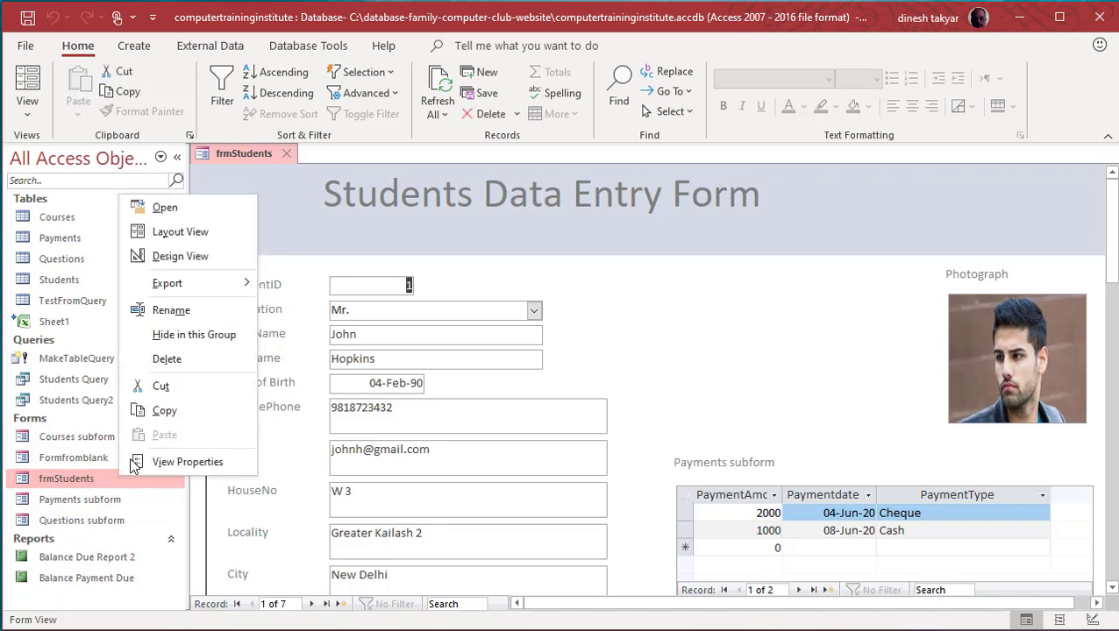
left_click(160, 256)
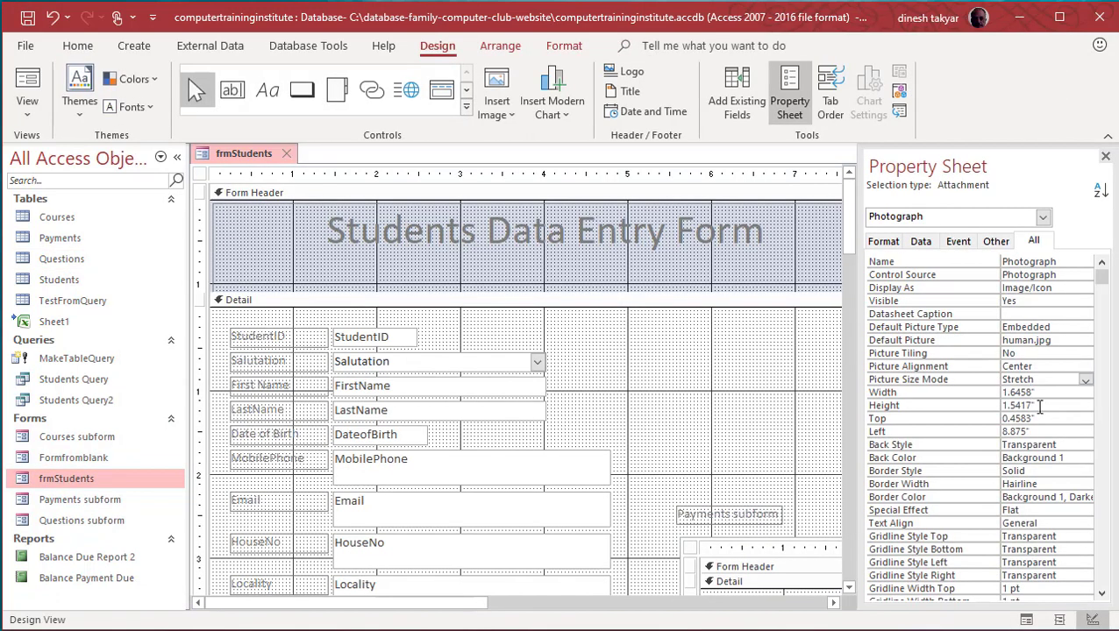
left_click(1043, 380)
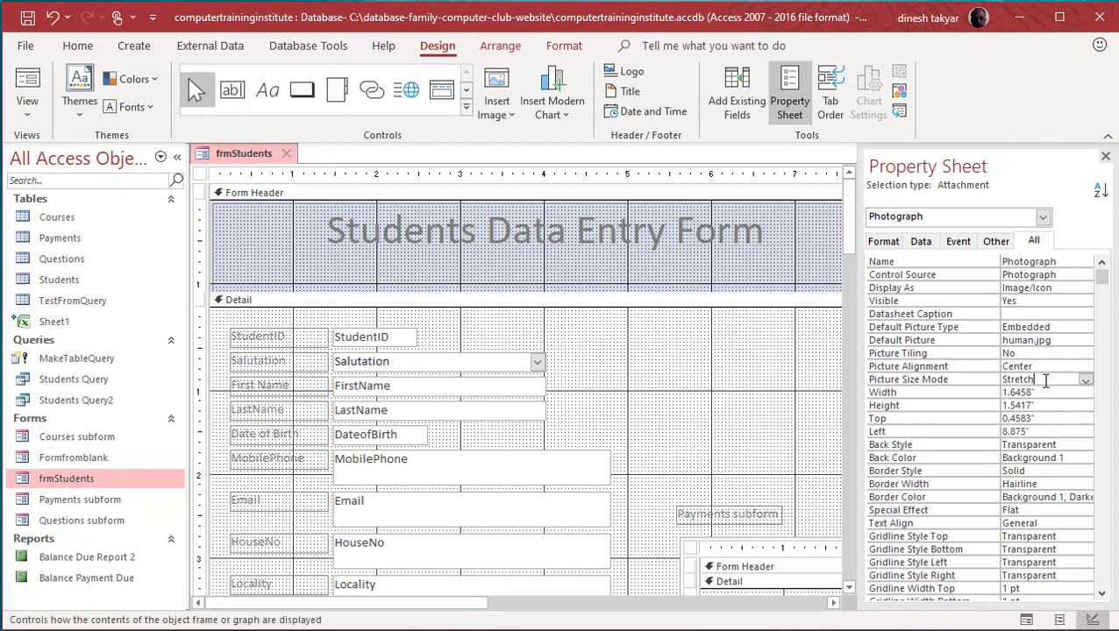
left_click(1085, 380)
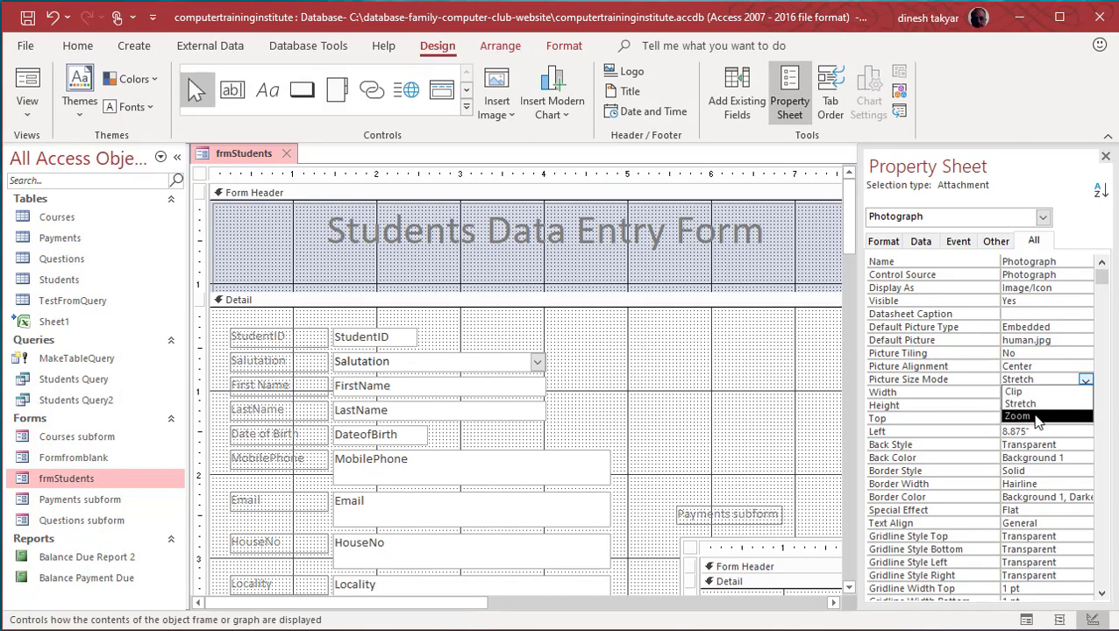
left_click(1033, 418)
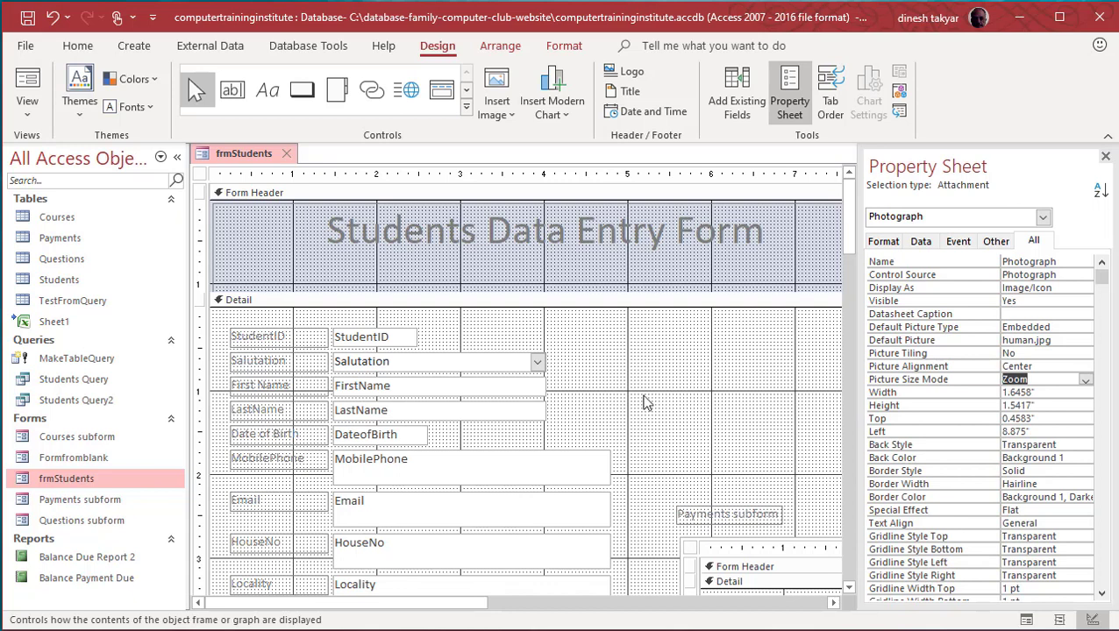
Display frmStudents in Form View to check the photograph, and close the form with its design changes saved.
double_click(114, 480)
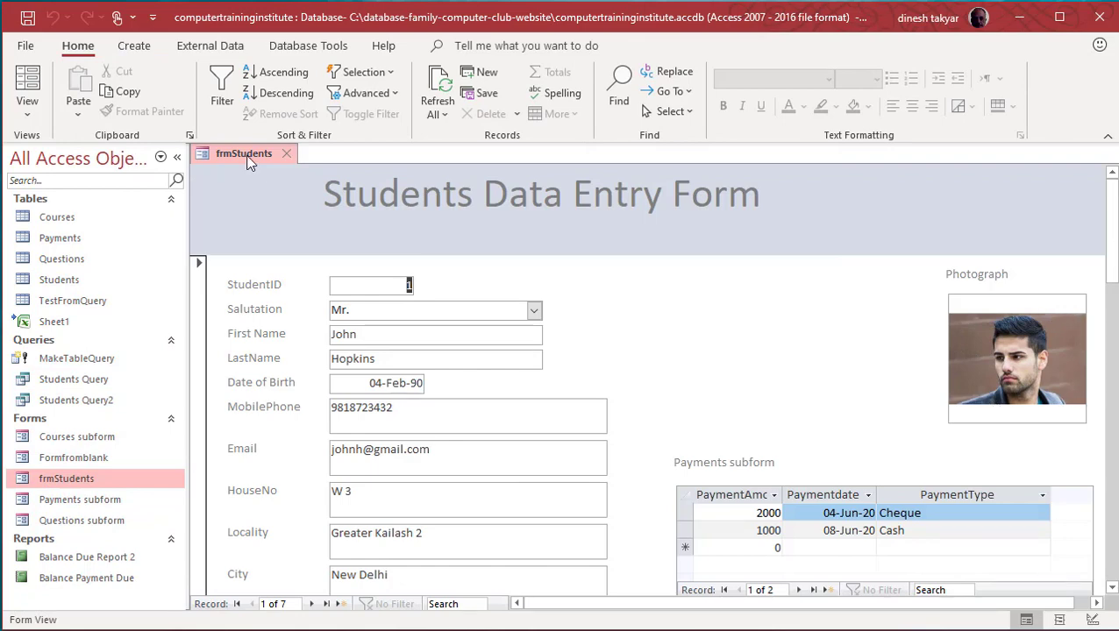
left_click(287, 153)
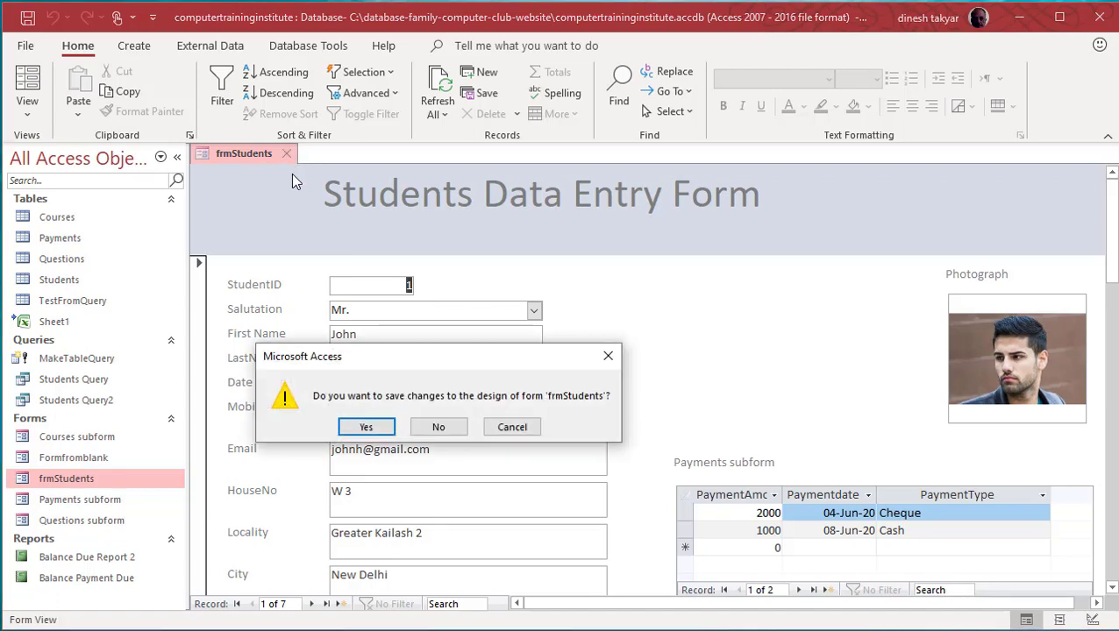
left_click(368, 429)
Reopen frmStudents in Design View and set the Photograph attachment's Picture Size Mode to Stretch.
right_click(124, 487)
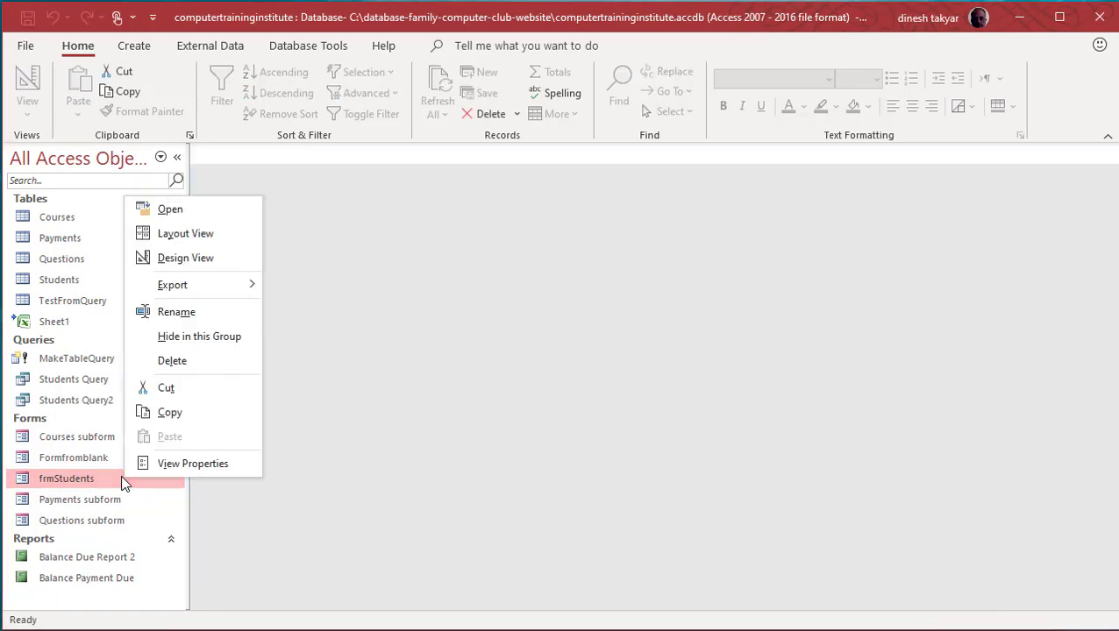
left_click(189, 259)
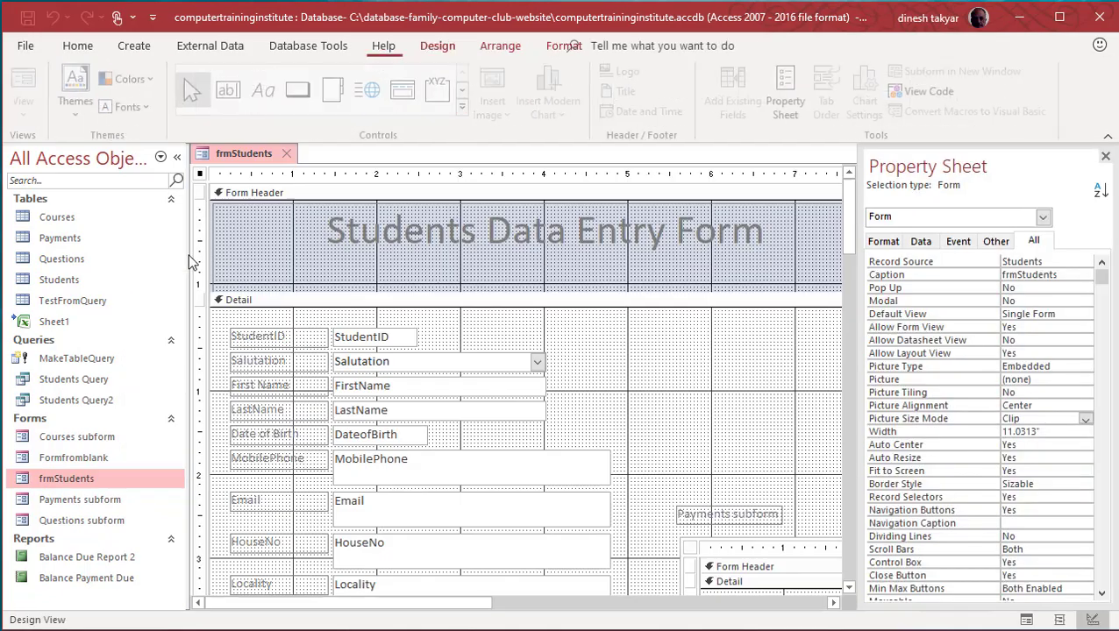
left_click_drag(424, 603, 587, 603)
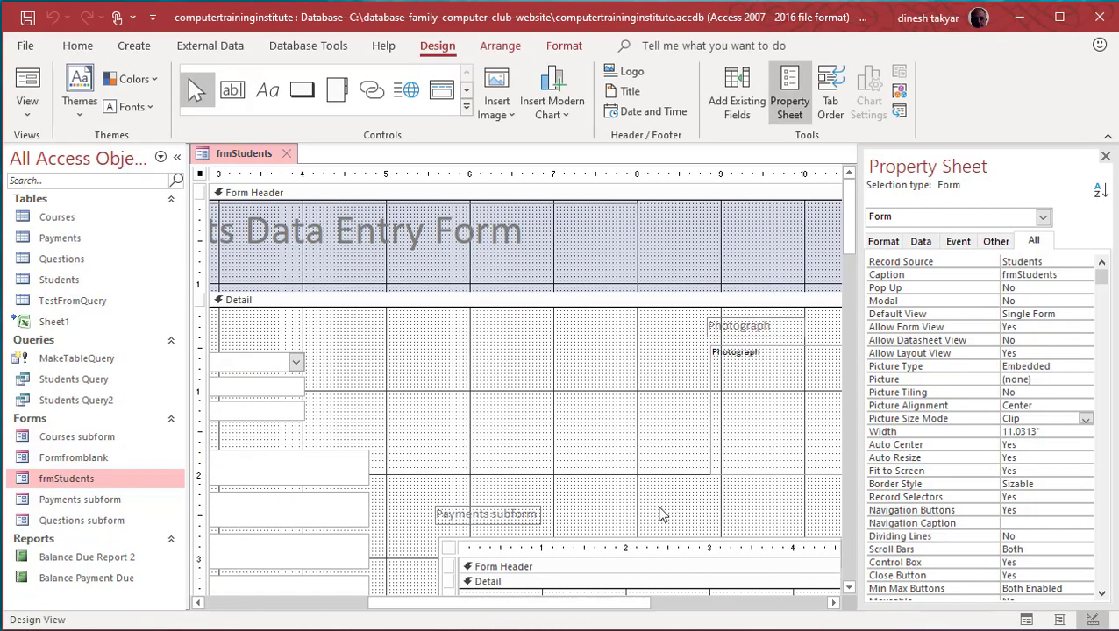
left_click(724, 403)
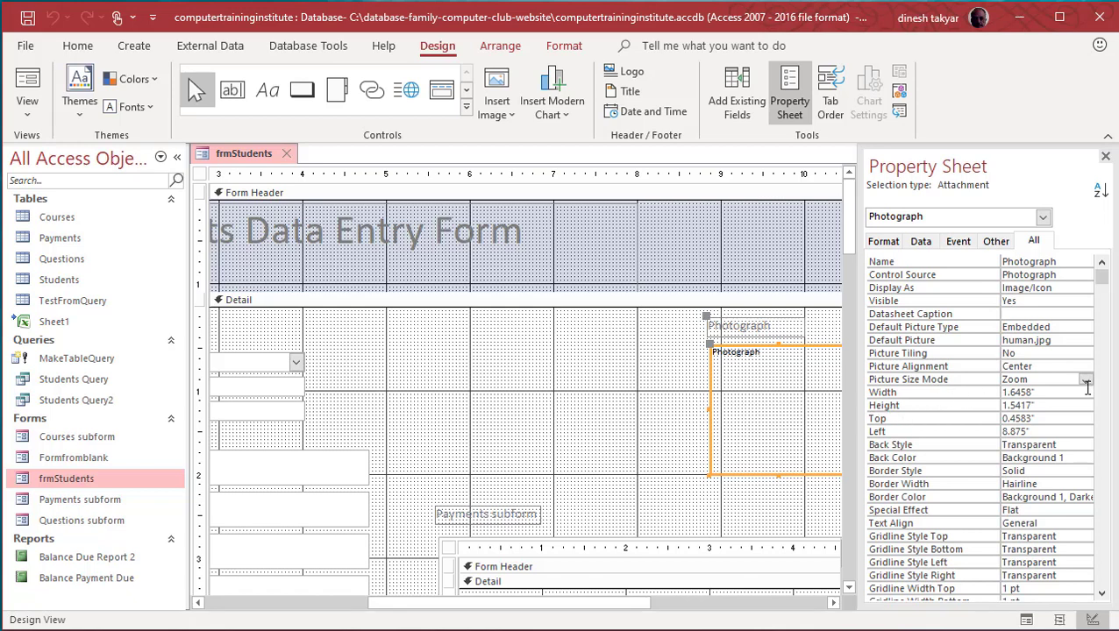
left_click(1085, 380)
left_click(1041, 403)
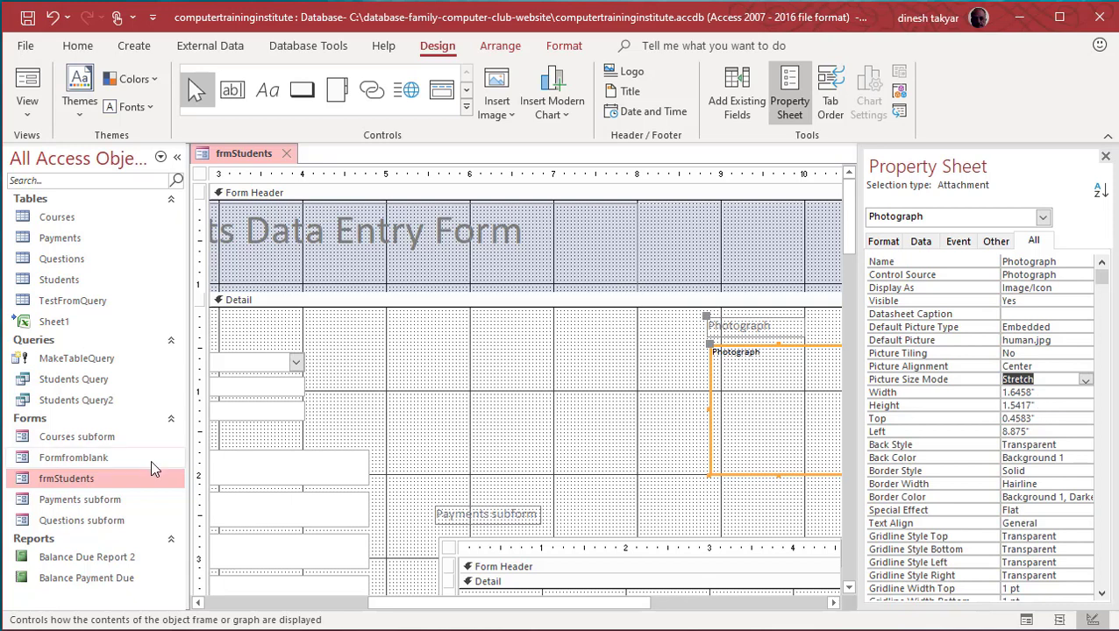
Review the stretched photograph in Form View and close frmStudents, saving the design changes.
double_click(79, 479)
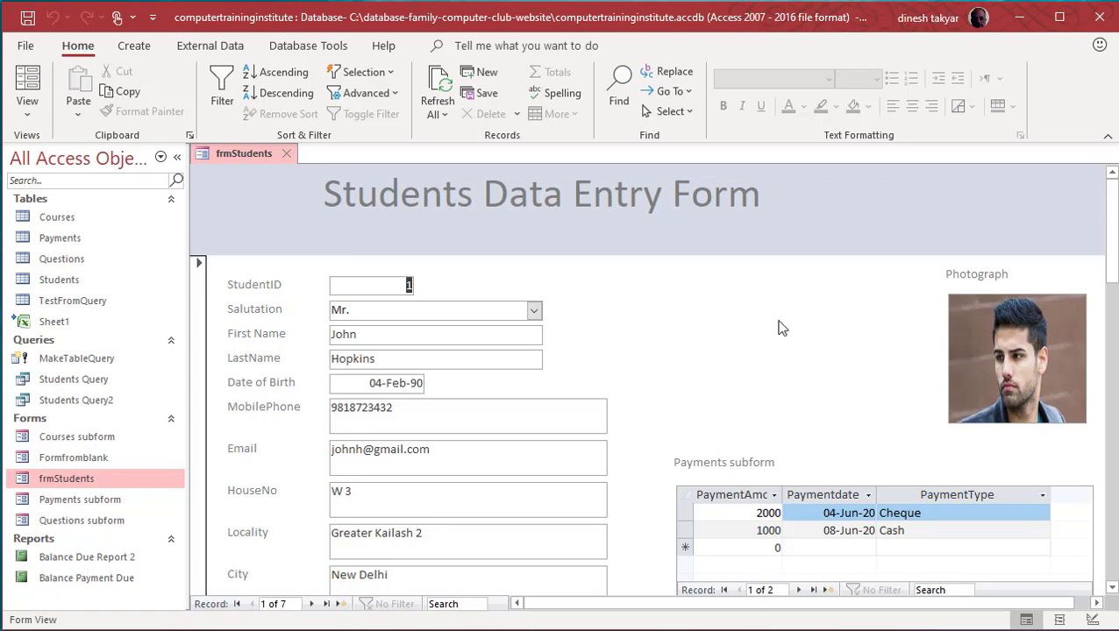
left_click(286, 153)
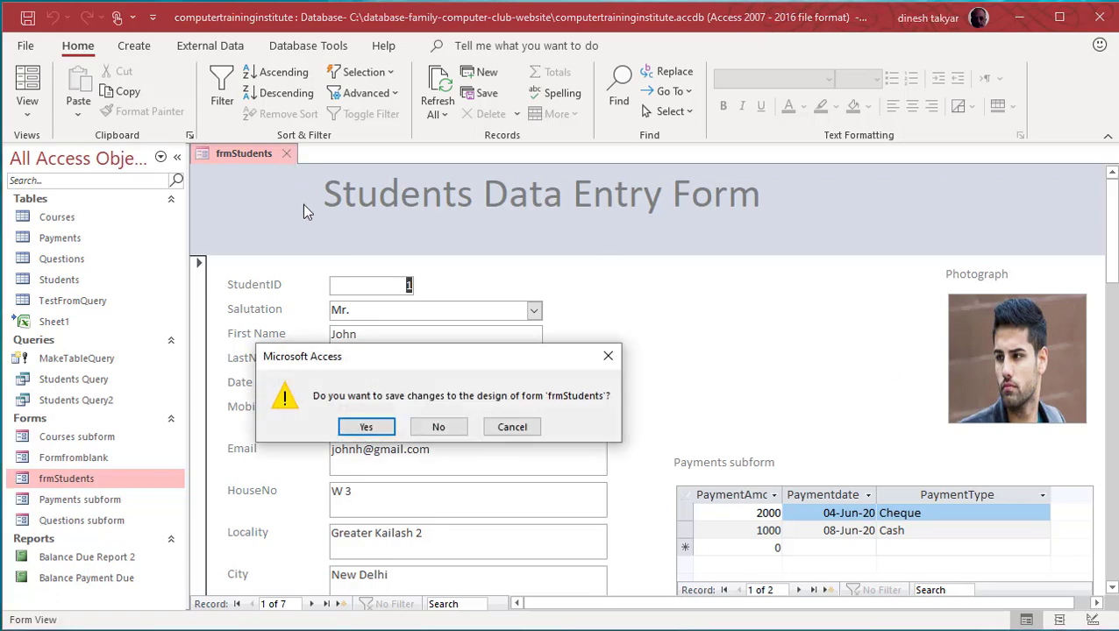
left_click(363, 429)
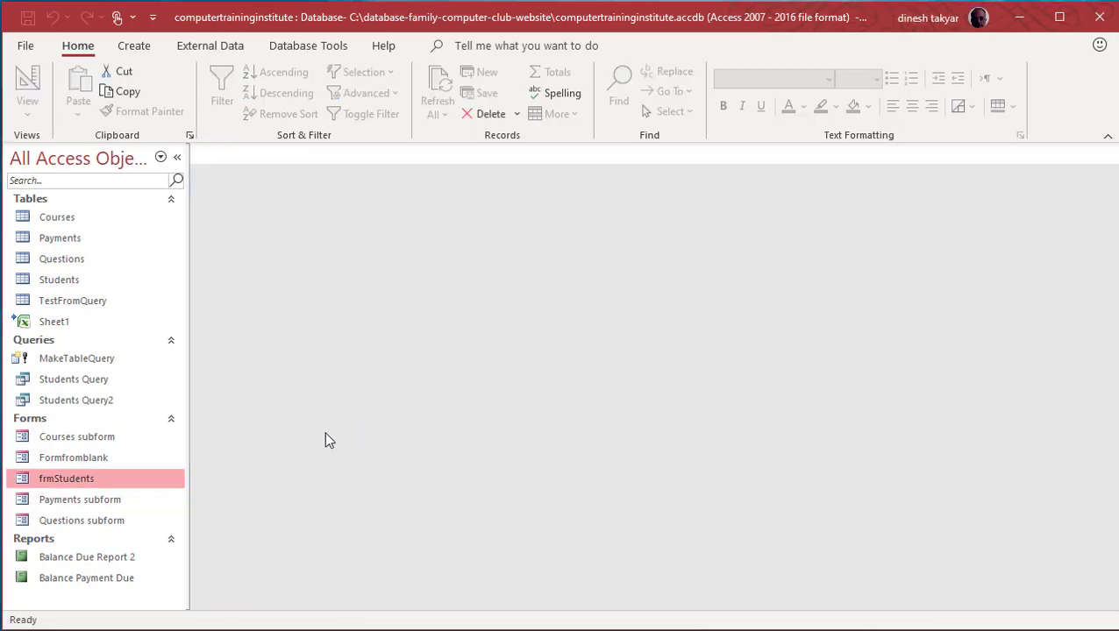
Reopen frmStudents in Design View and close the Property Sheet.
right_click(80, 481)
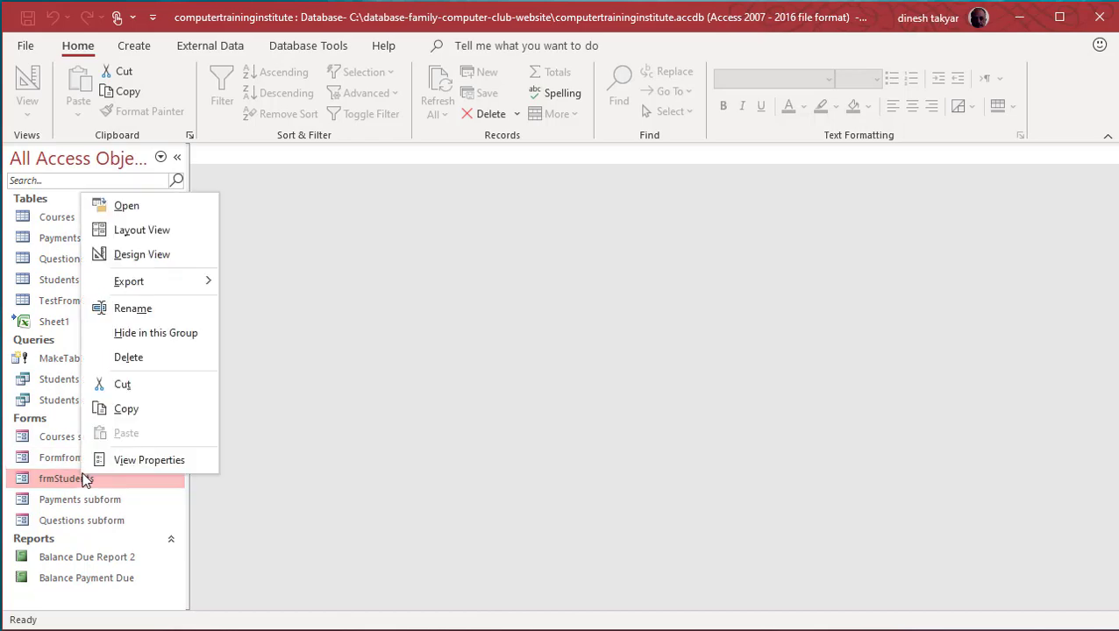
left_click(143, 253)
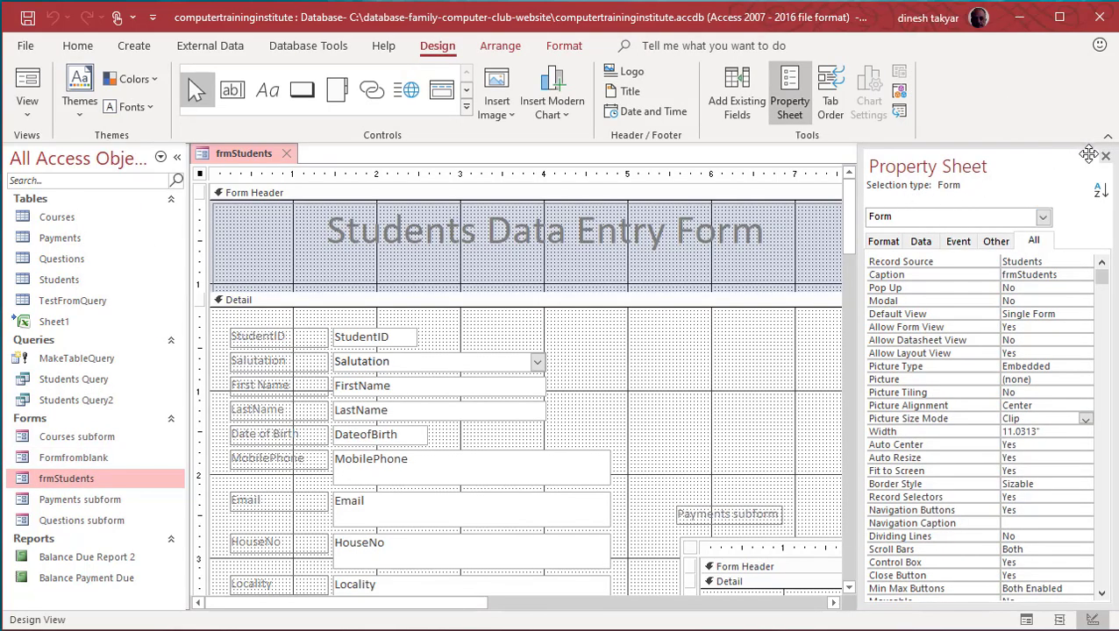
left_click(1104, 156)
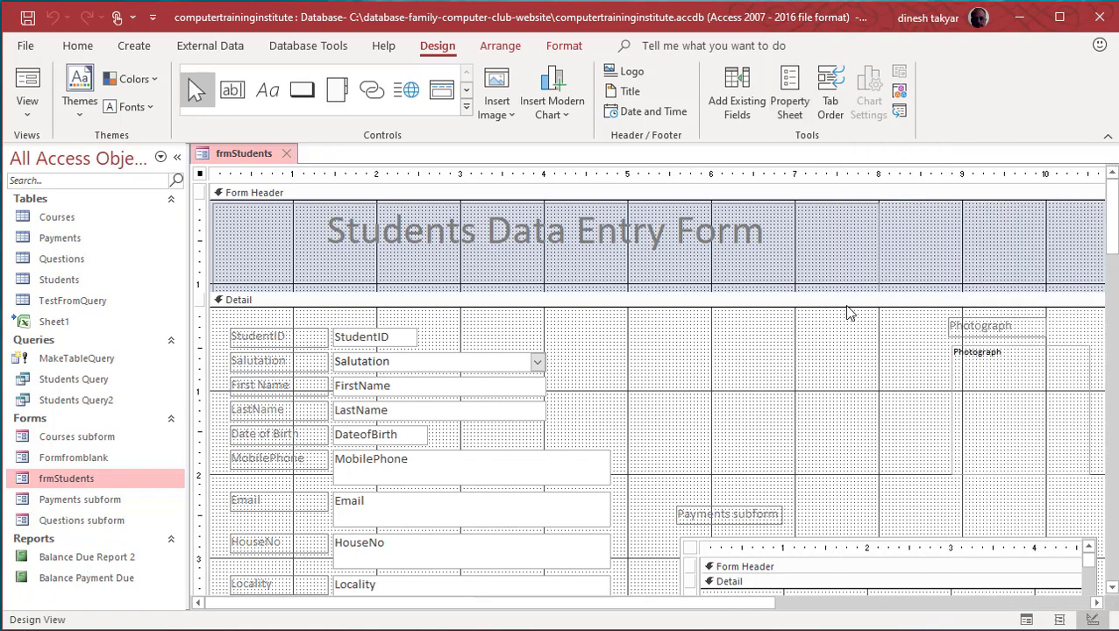
Draw a command button about 1 inch wide and 0.6 inch tall in the empty Detail area below the Courses subform.
scroll(846, 316, "down", 5)
scroll(844, 316, "down", 4)
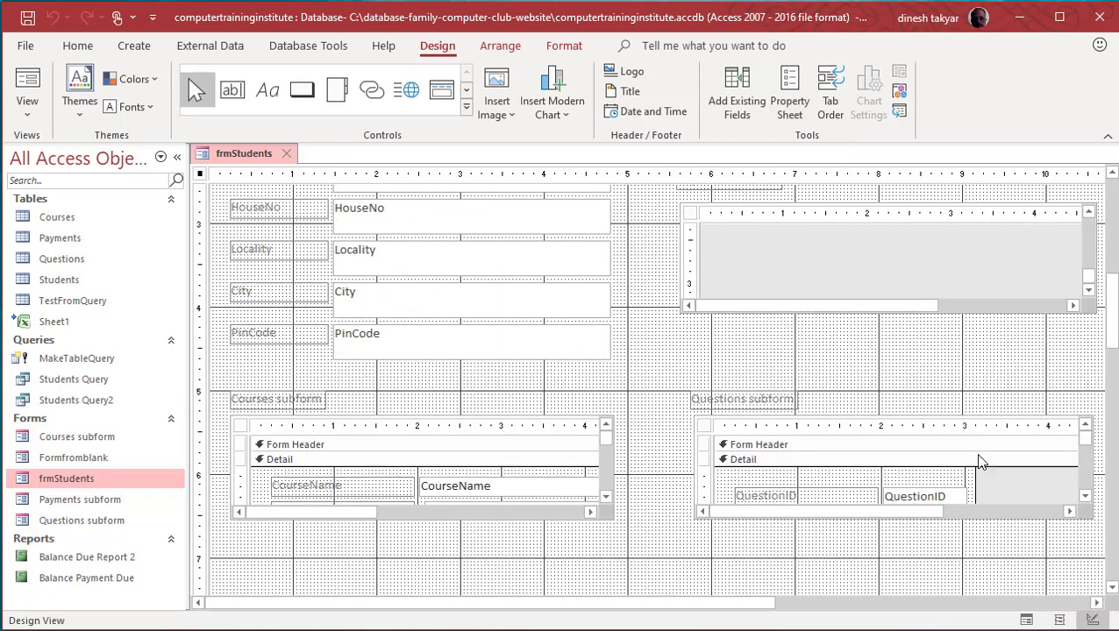
left_click_drag(1111, 326, 1109, 386)
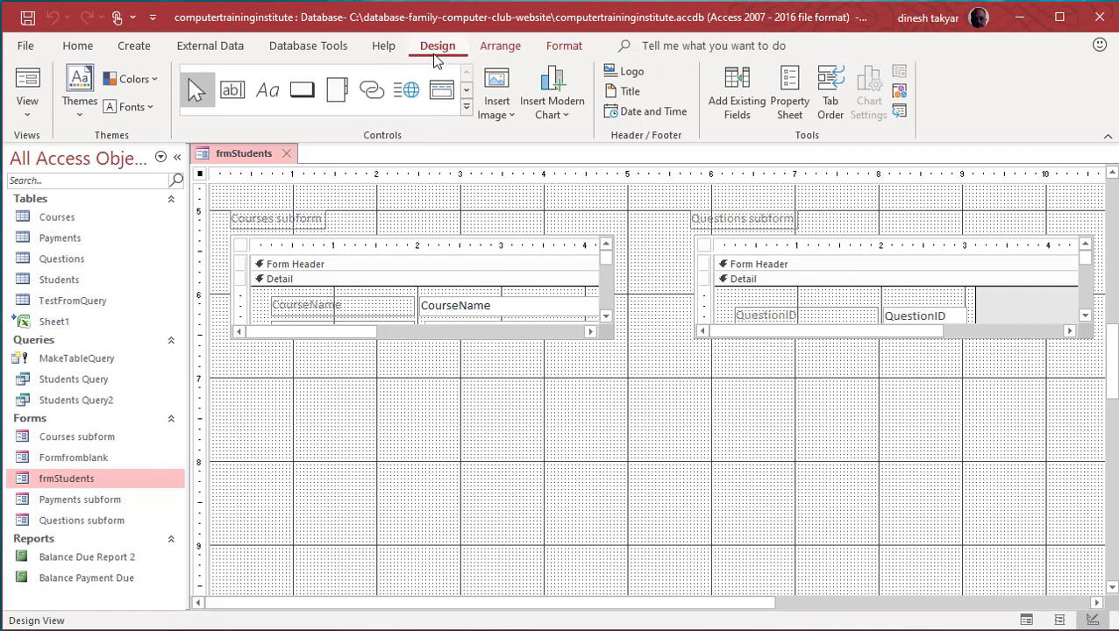
left_click(301, 95)
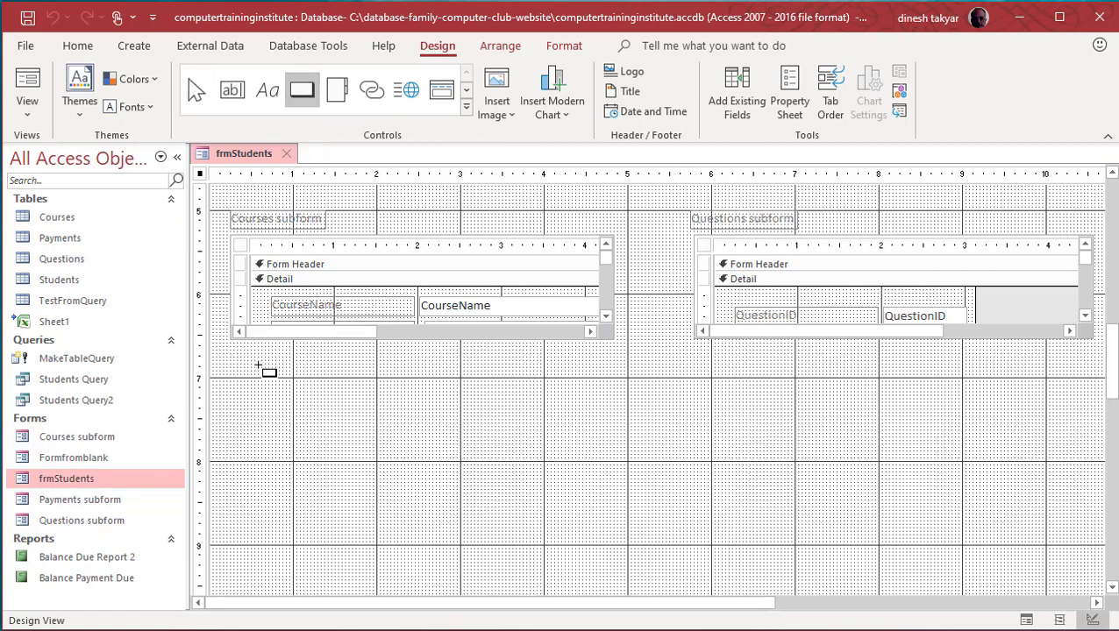
left_click_drag(251, 399, 330, 446)
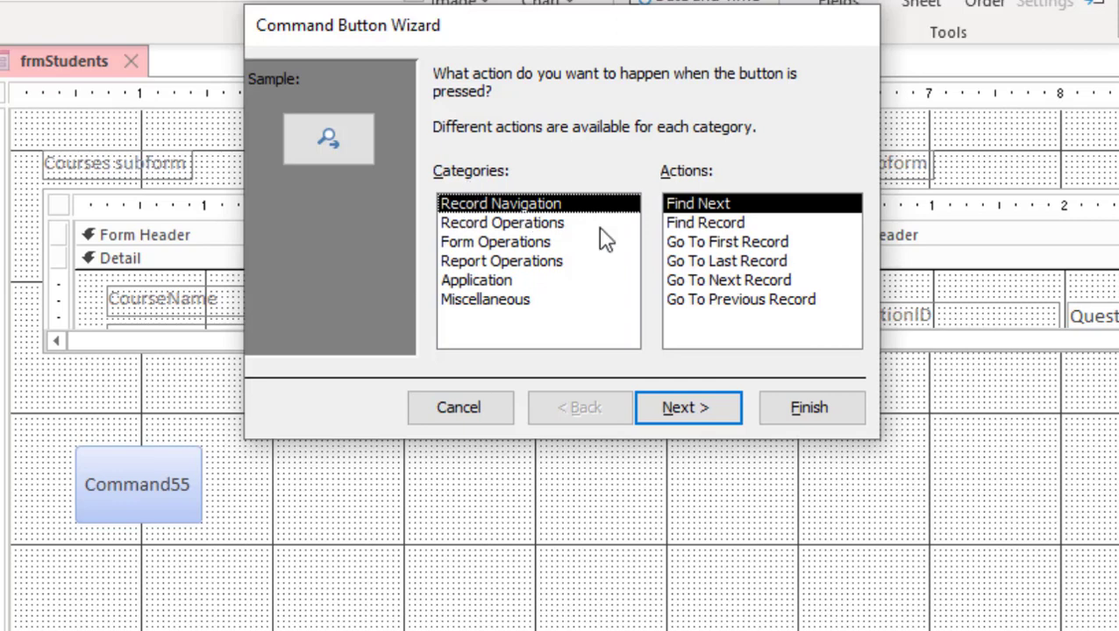
Assign the Record Navigation action Go To Previous Record to the button and keep the Go To Previous picture on it.
left_click(739, 299)
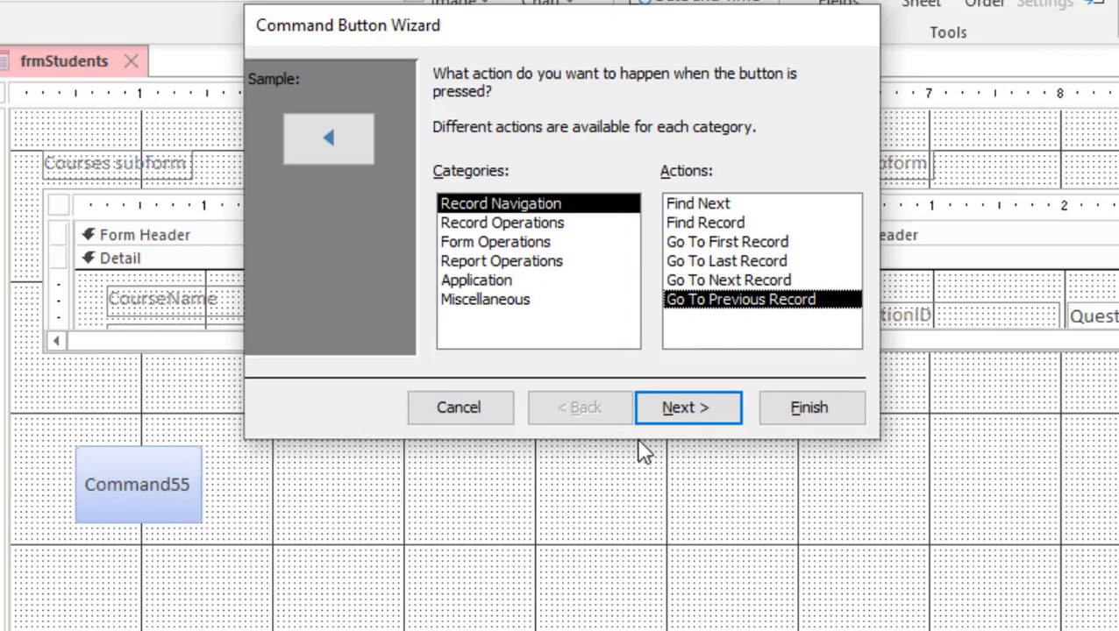
left_click(672, 420)
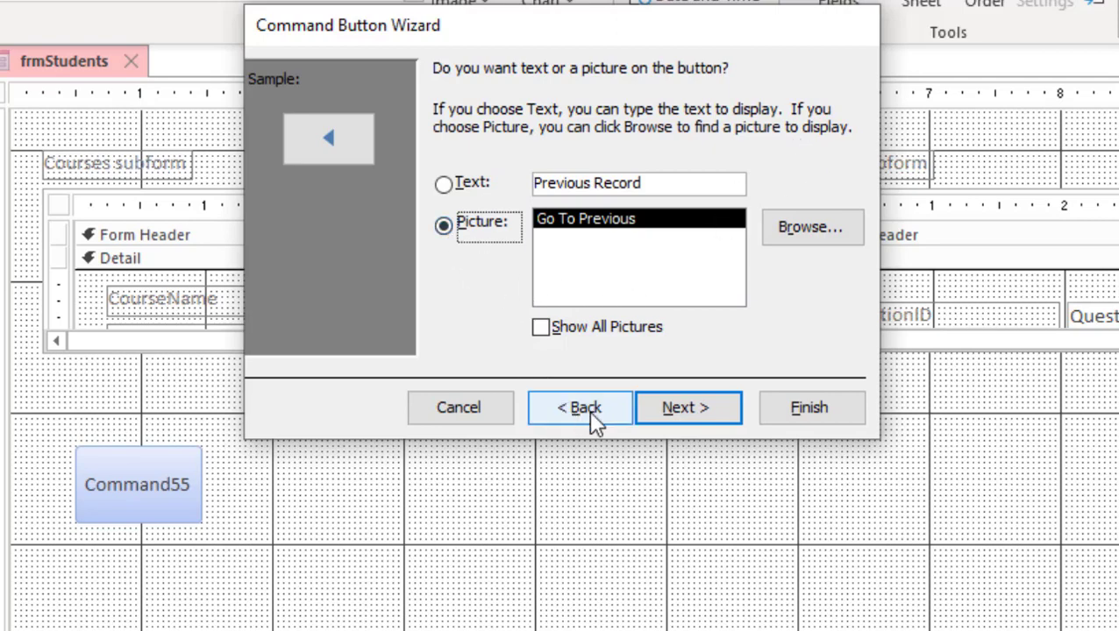
left_click(688, 407)
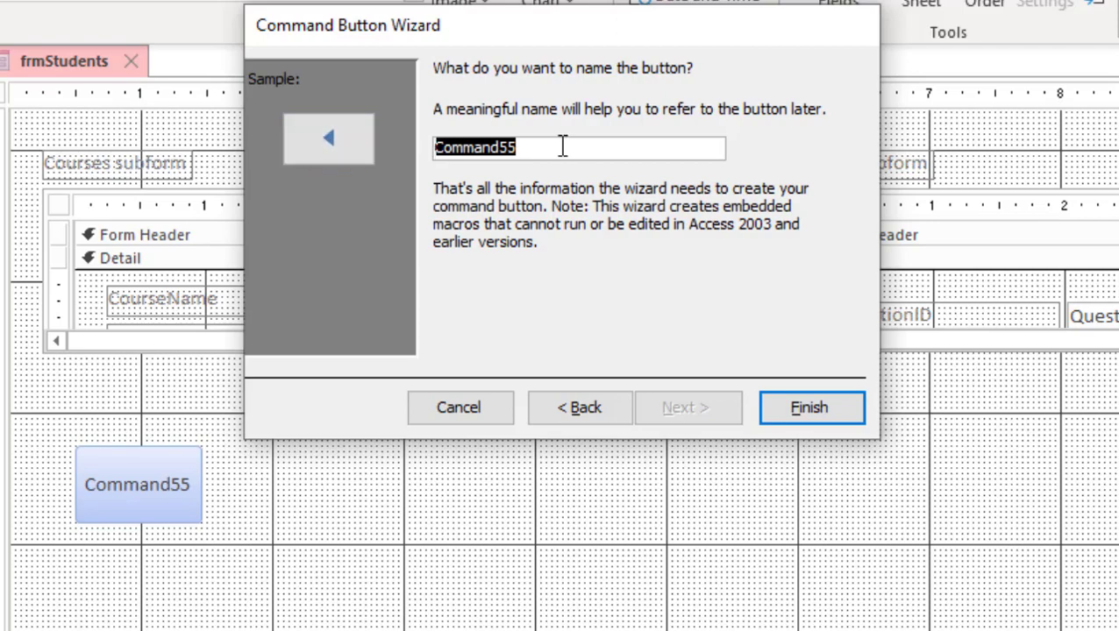
Name the command button btnPrevious and finish the Command Button Wizard.
type("Previou")
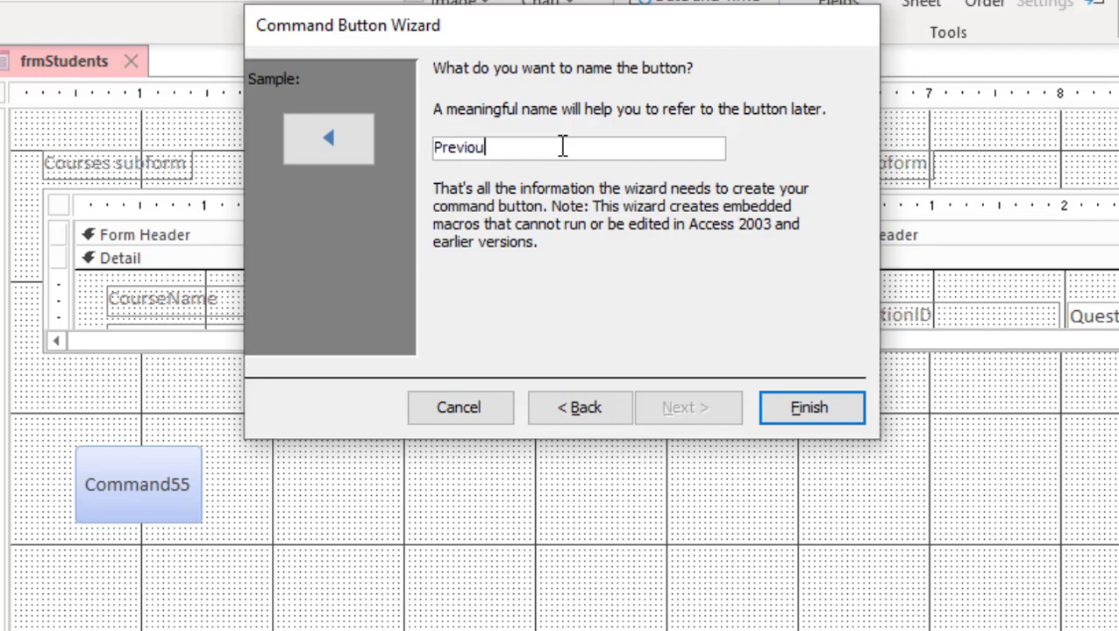
type("s")
type("bt")
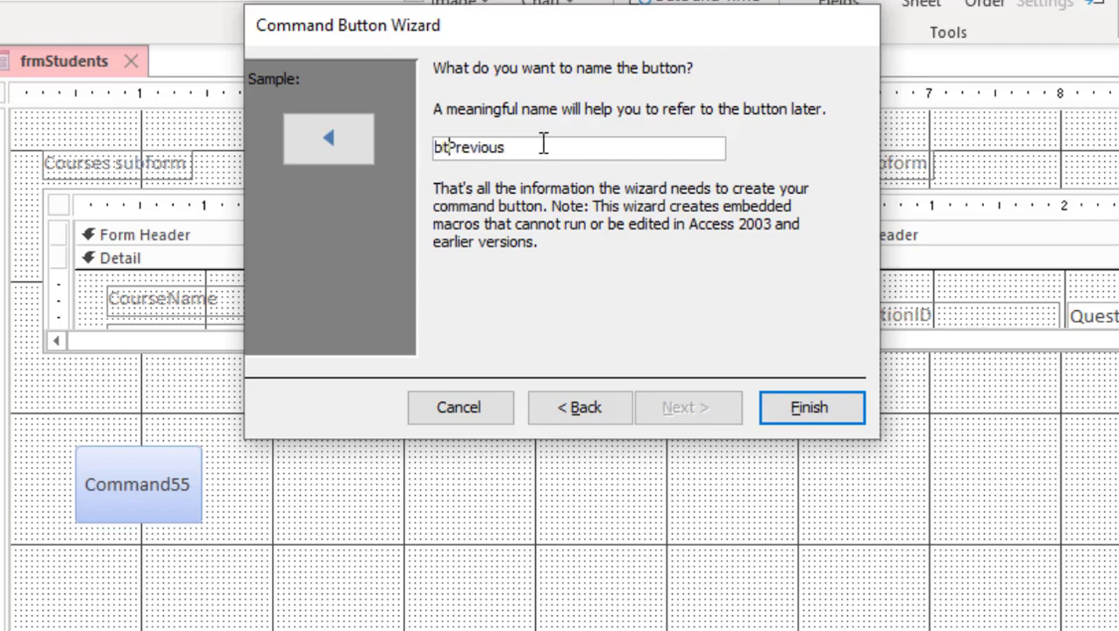
type("n")
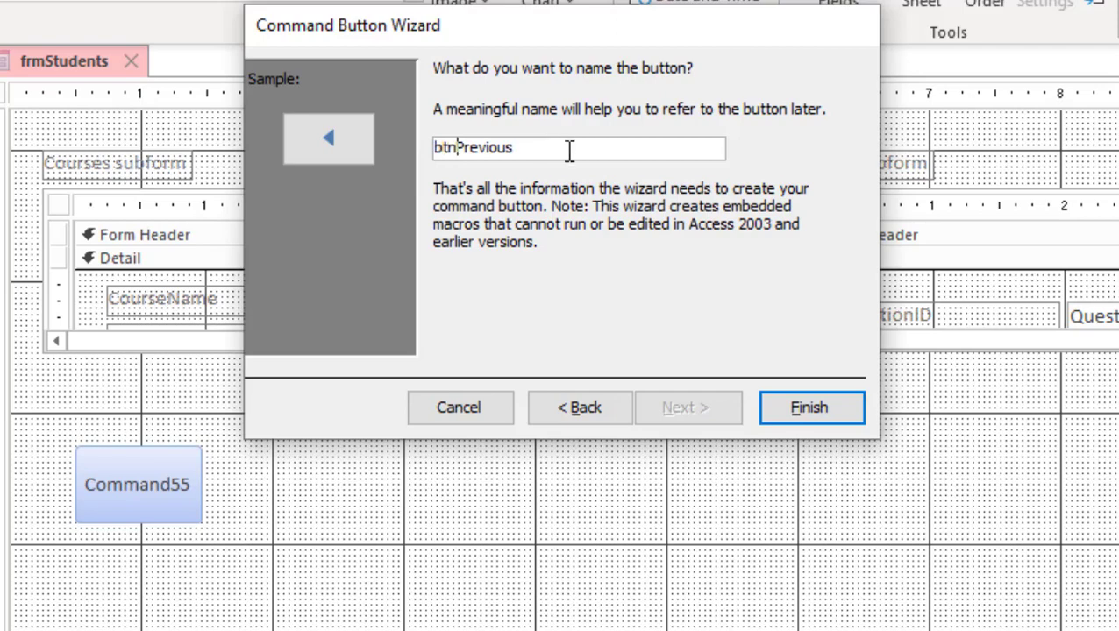
left_click(566, 151)
left_click(811, 408)
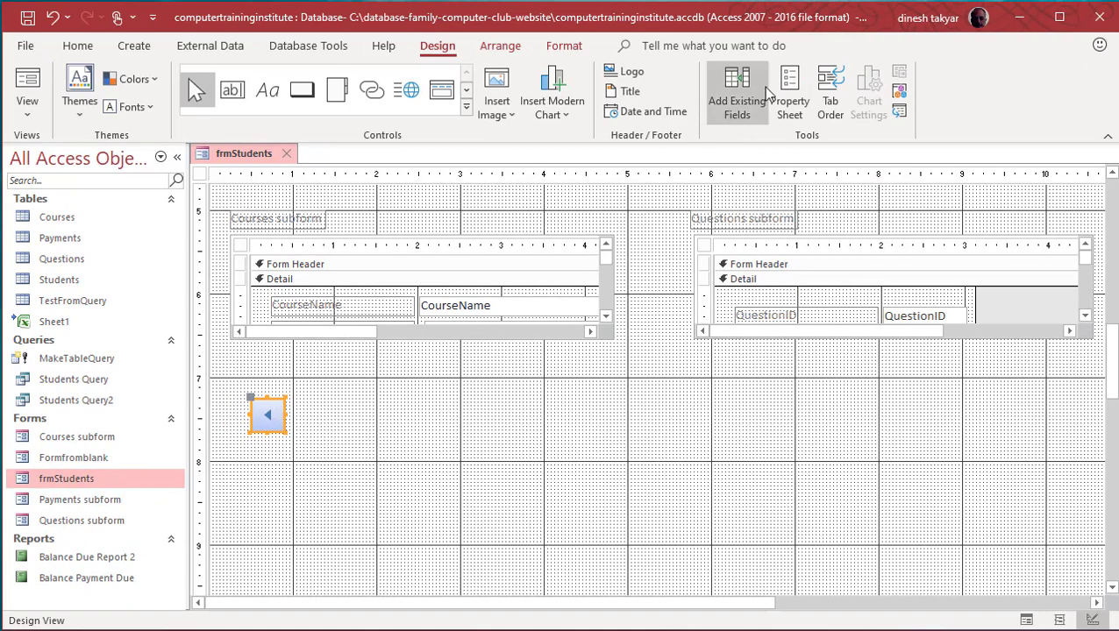
Review btnPrevious's properties, examining its On Click event and ControlTip Text, and close the Property Sheet.
left_click(788, 96)
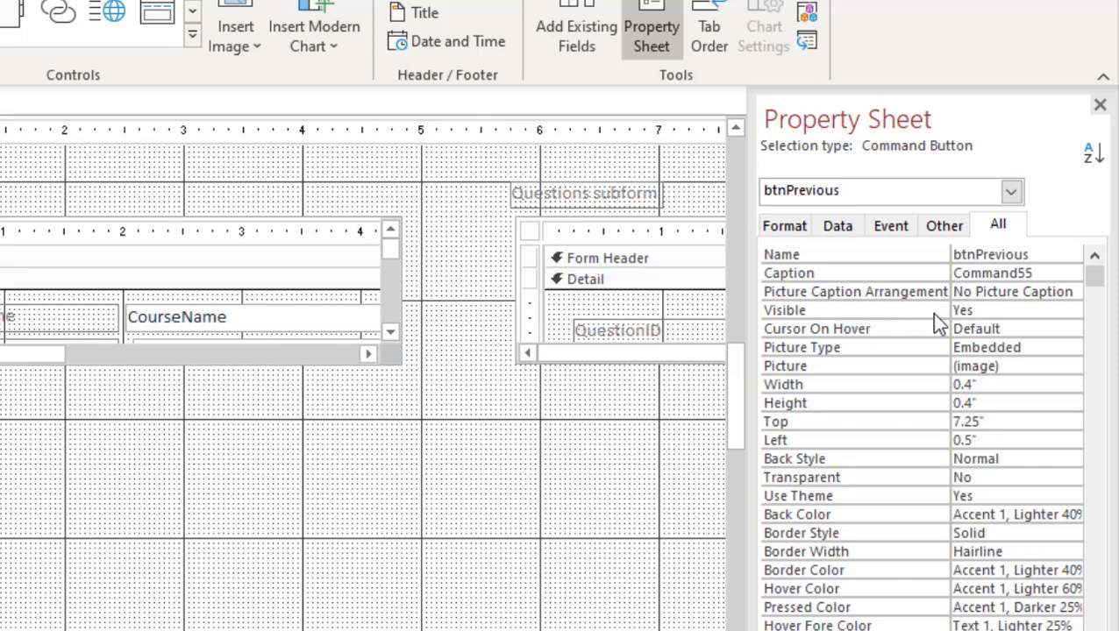
scroll(974, 402, "down", 10)
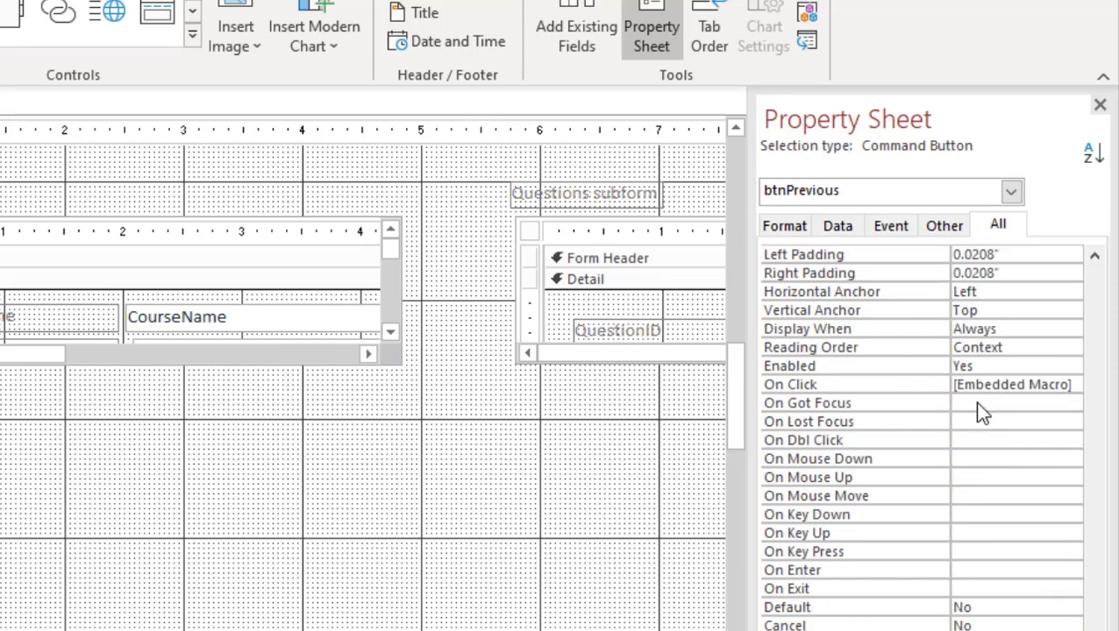
scroll(974, 402, "down", 1)
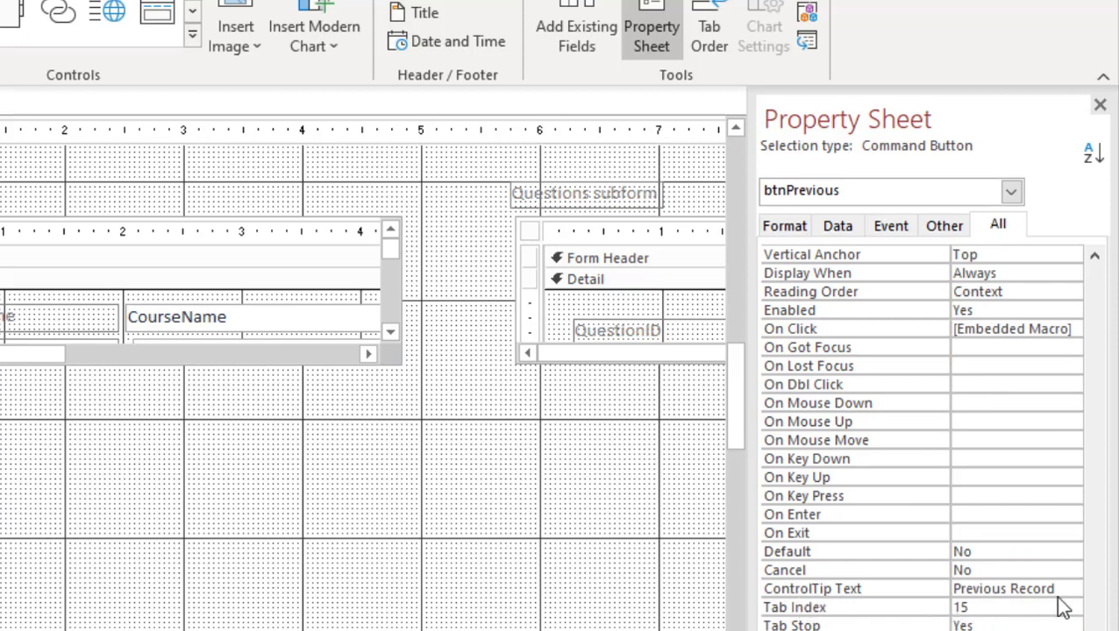
left_click(1100, 108)
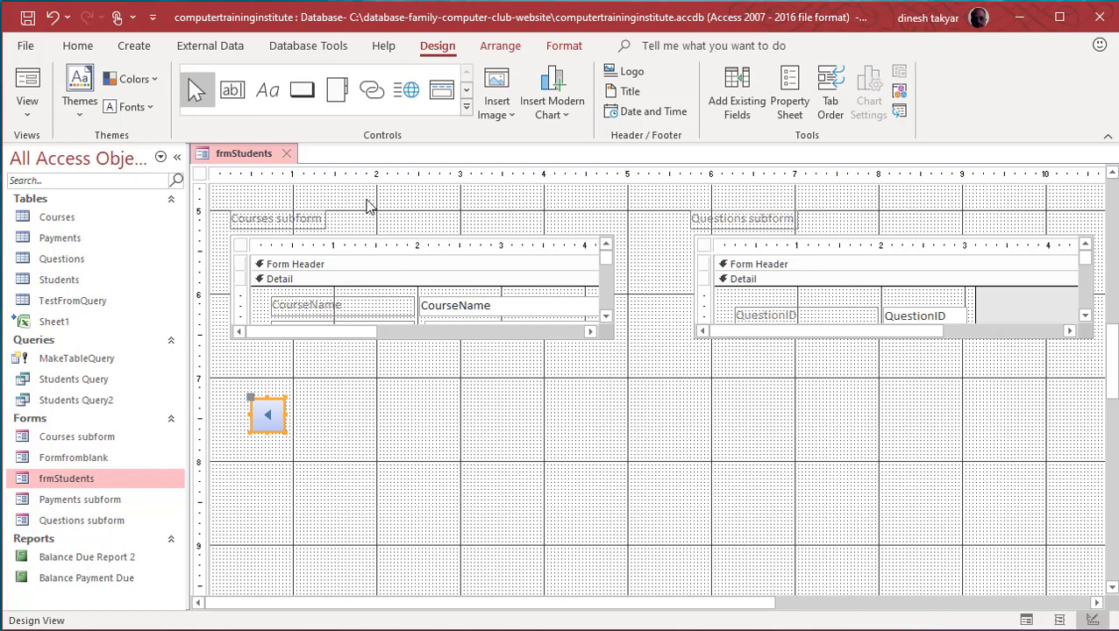
Close frmStudents, saving its design changes, and reopen it in Form View.
left_click(289, 156)
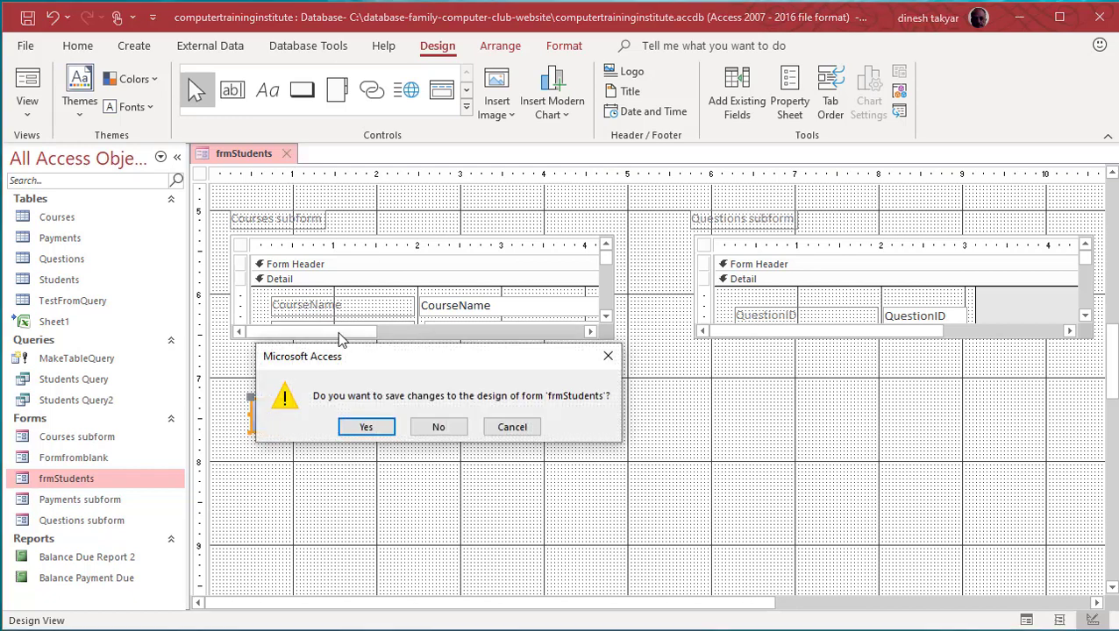
left_click(366, 428)
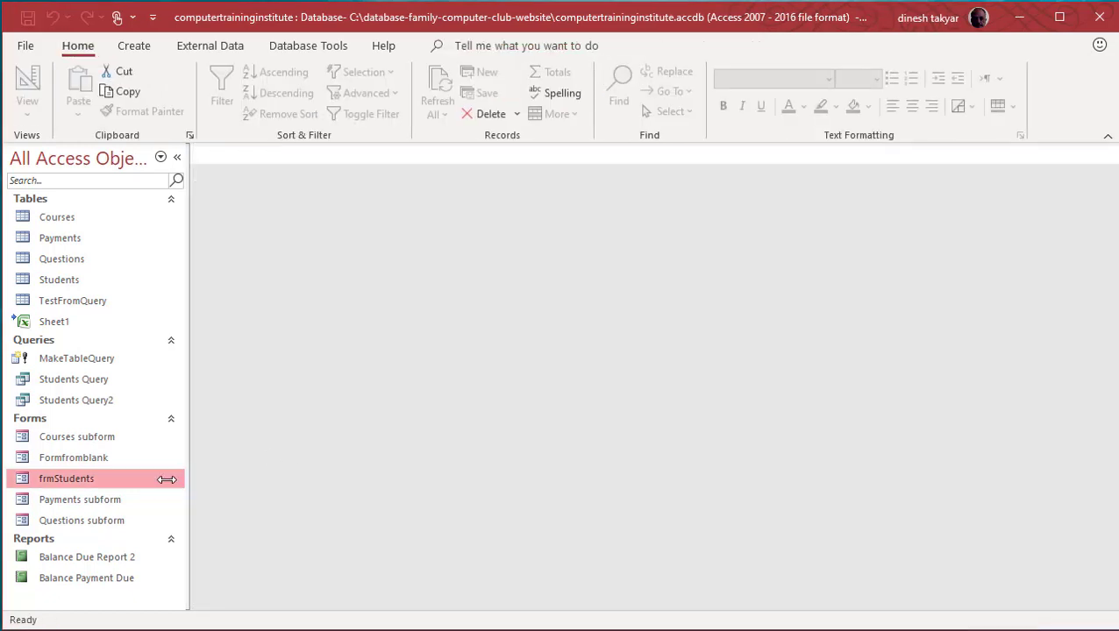
double_click(72, 480)
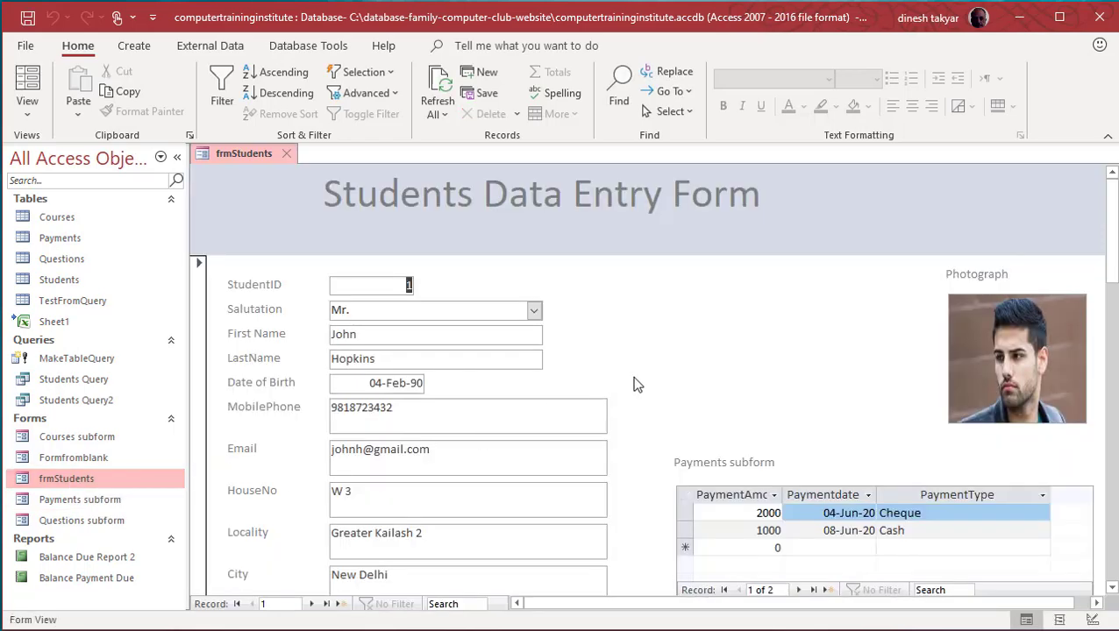
Advance frmStudents to the third record and test the previous-record button below the Courses subform, checking the student record it displays.
scroll(635, 384, "down", 2)
scroll(633, 386, "down", 2)
scroll(631, 385, "down", 2)
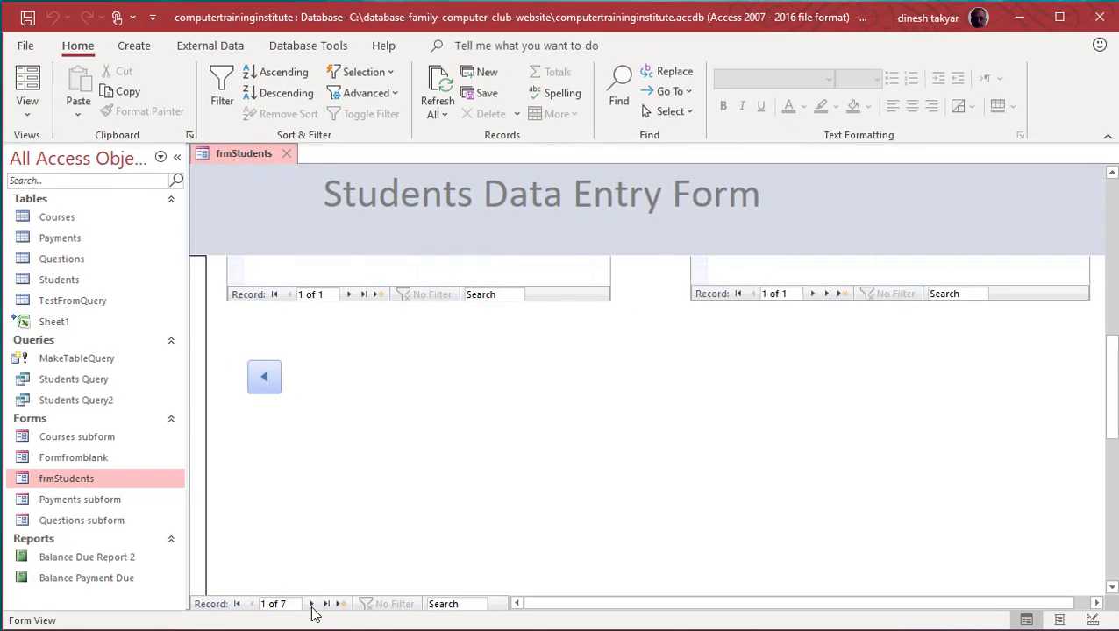
left_click(312, 604)
left_click(312, 604)
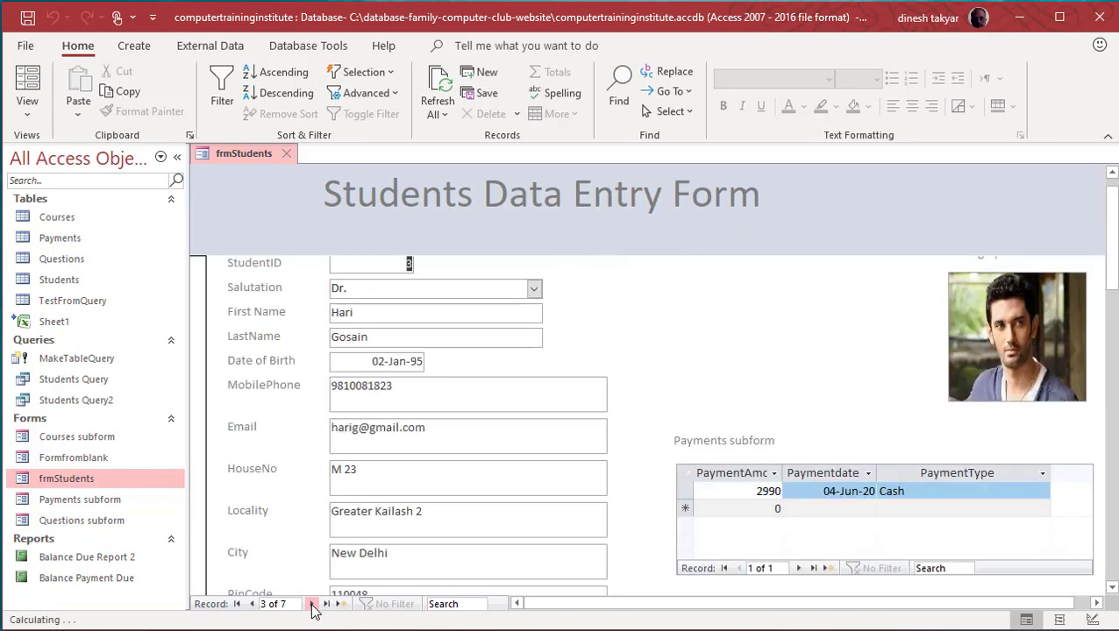
scroll(653, 387, "down", 8)
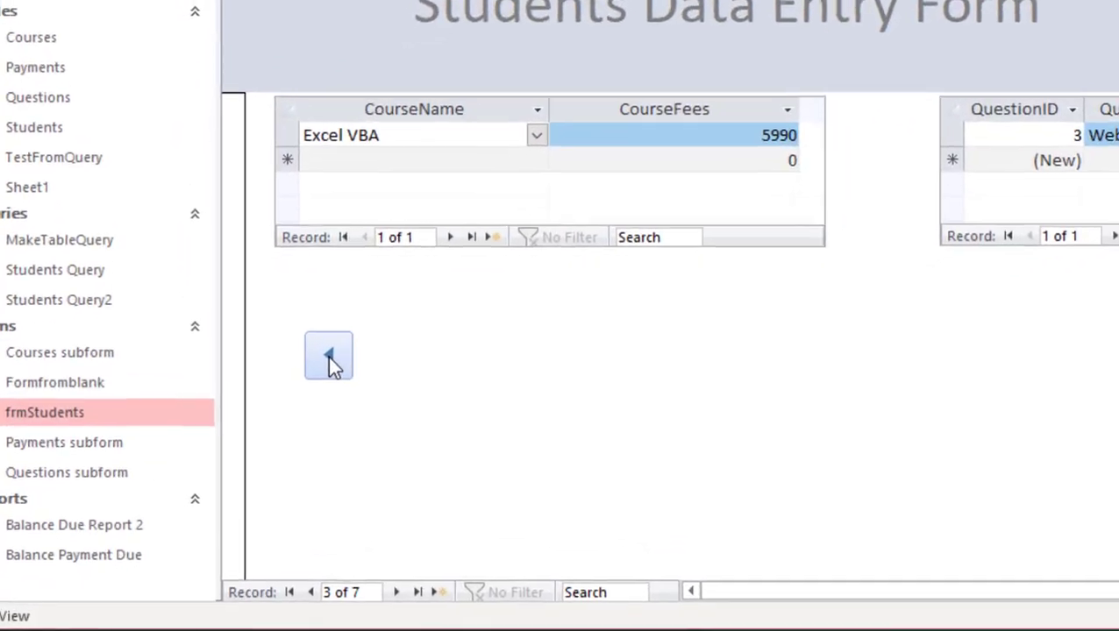
left_click(264, 438)
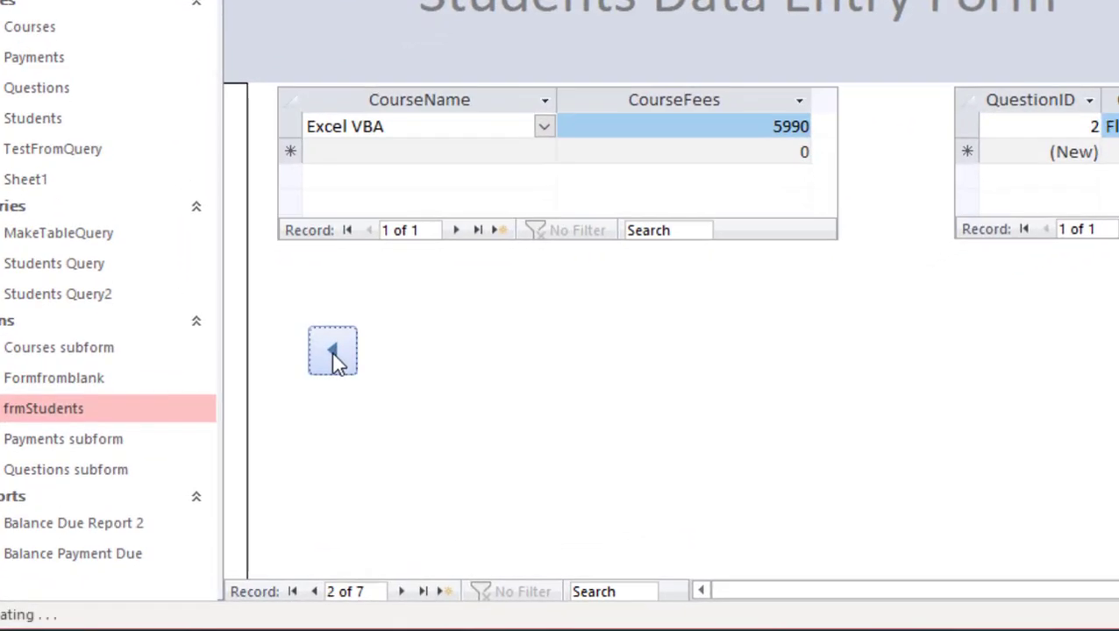
scroll(682, 355, "up", 2)
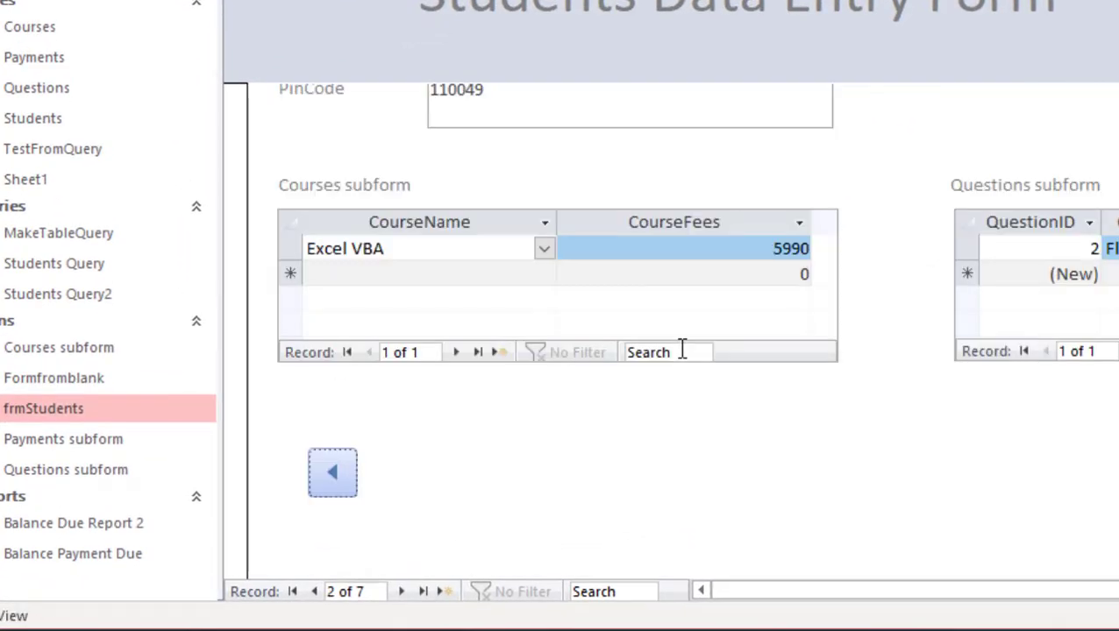
scroll(561, 333, "up", 8)
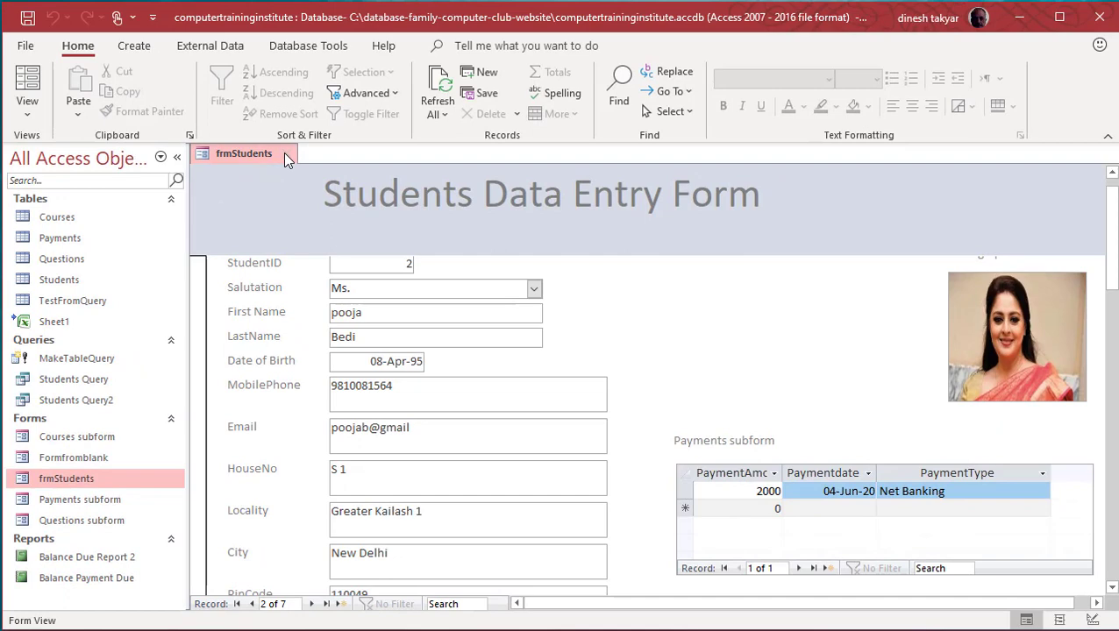
Reopen frmStudents in Design View and draw a command button about 0.3 inch wide and 0.4 inch tall immediately right of btnPrevious.
left_click(284, 154)
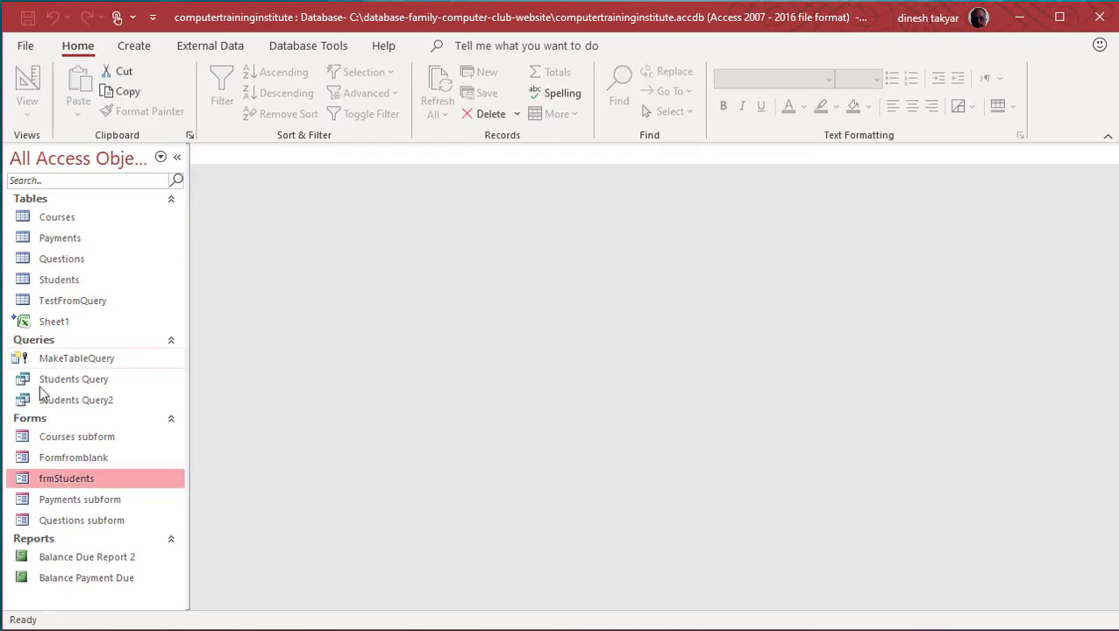
right_click(61, 486)
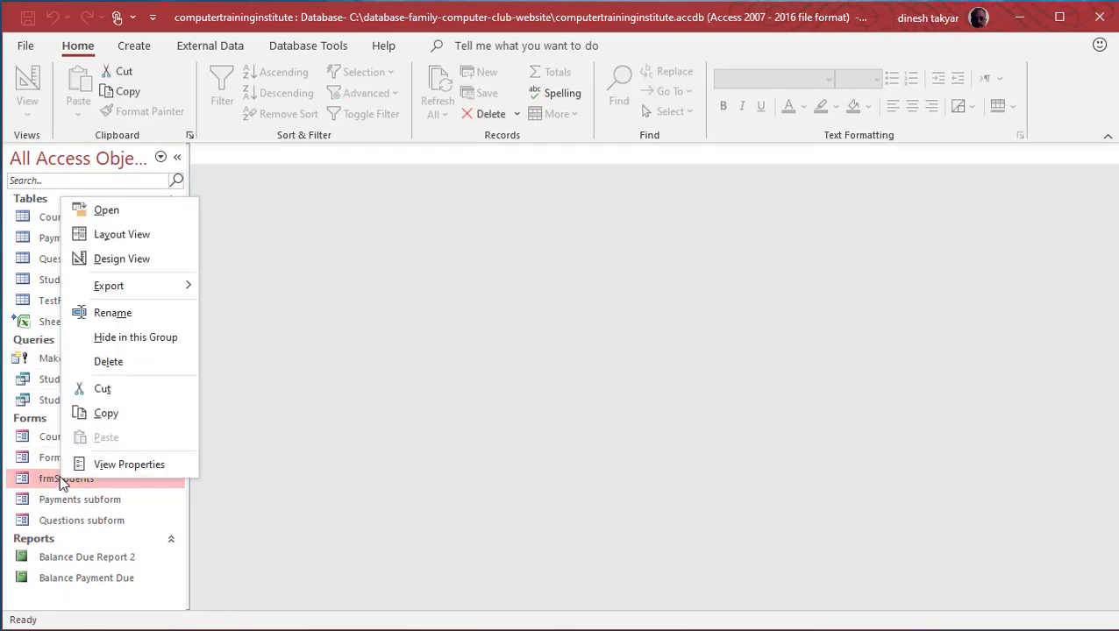
left_click(150, 259)
scroll(697, 375, "down", 8)
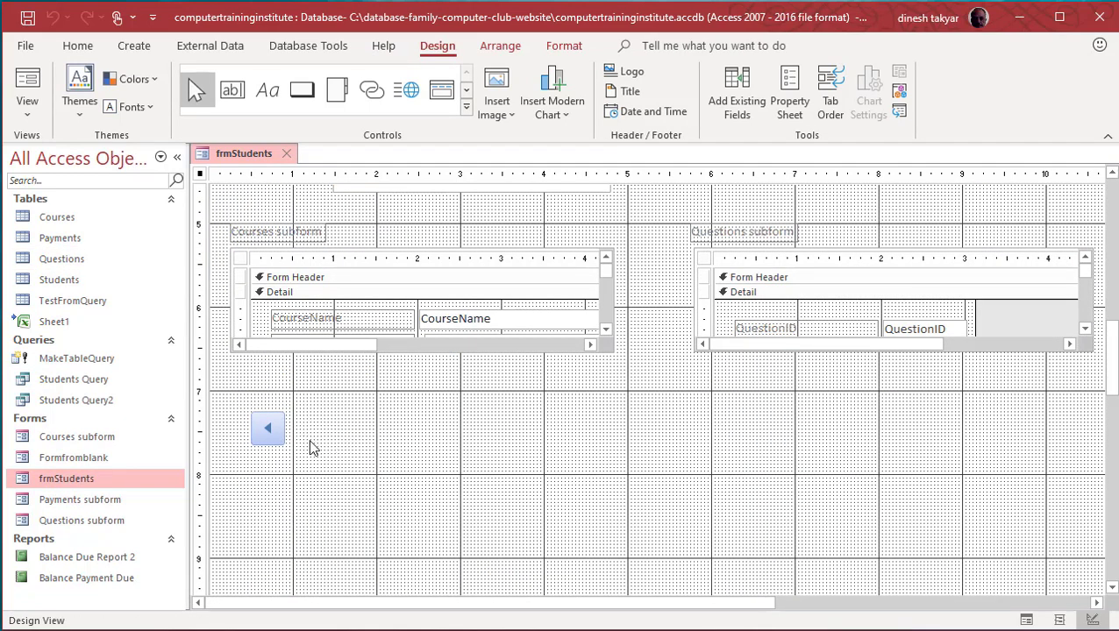
left_click(298, 96)
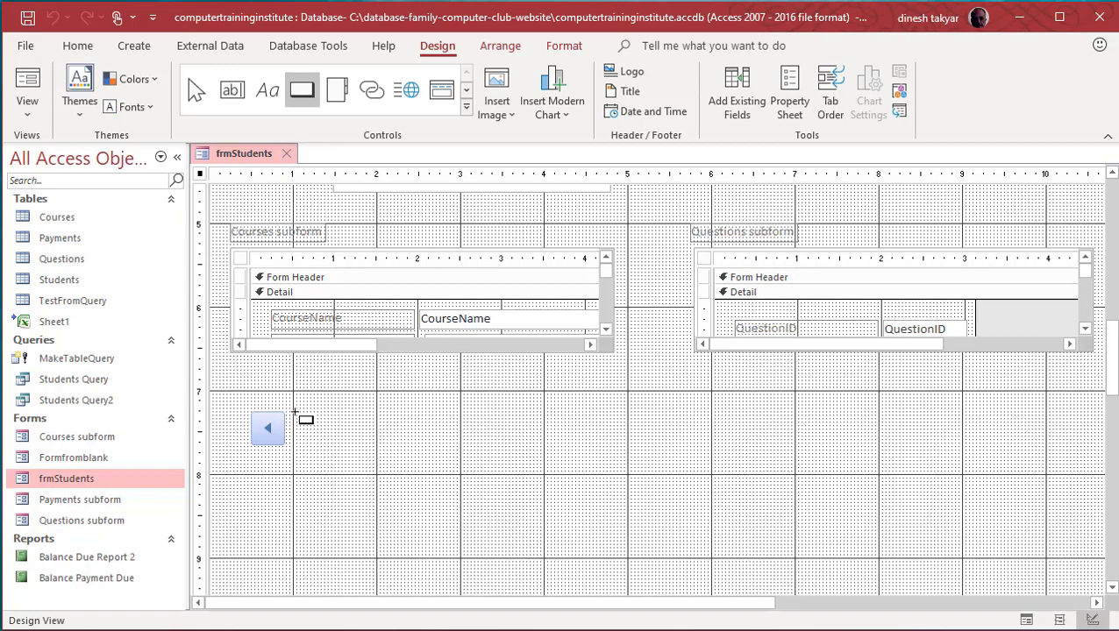
mouse_move(294, 412)
left_mouse_down()
mouse_move(326, 429)
mouse_move(321, 444)
left_mouse_up()
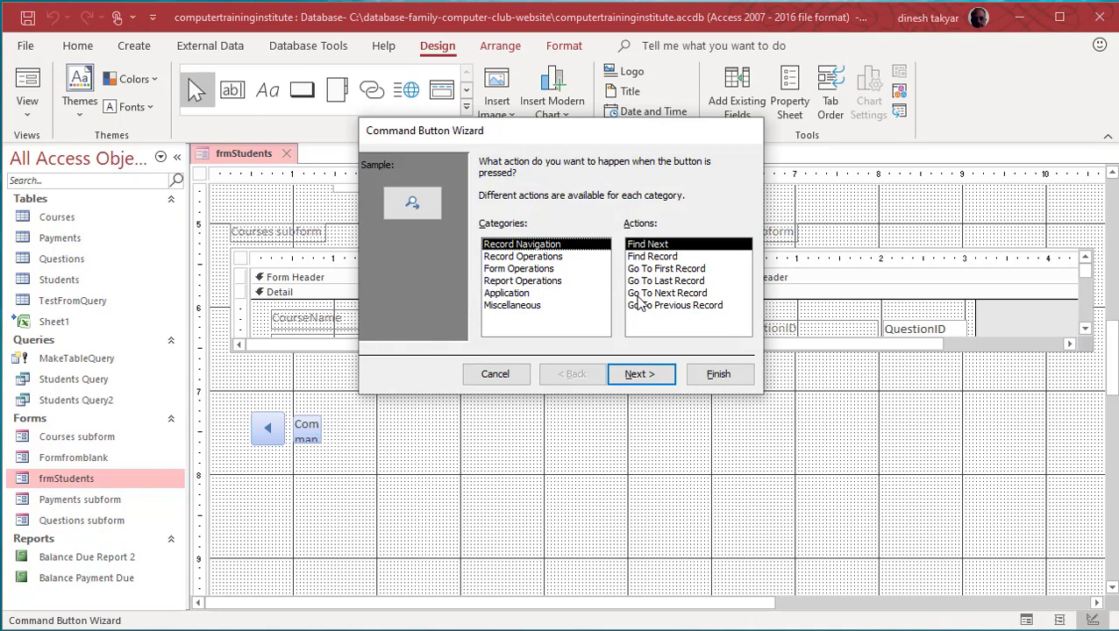
Assign the Go To Next Record action to the button, keep the Go To Next picture, and name it btnNext.
left_click(646, 294)
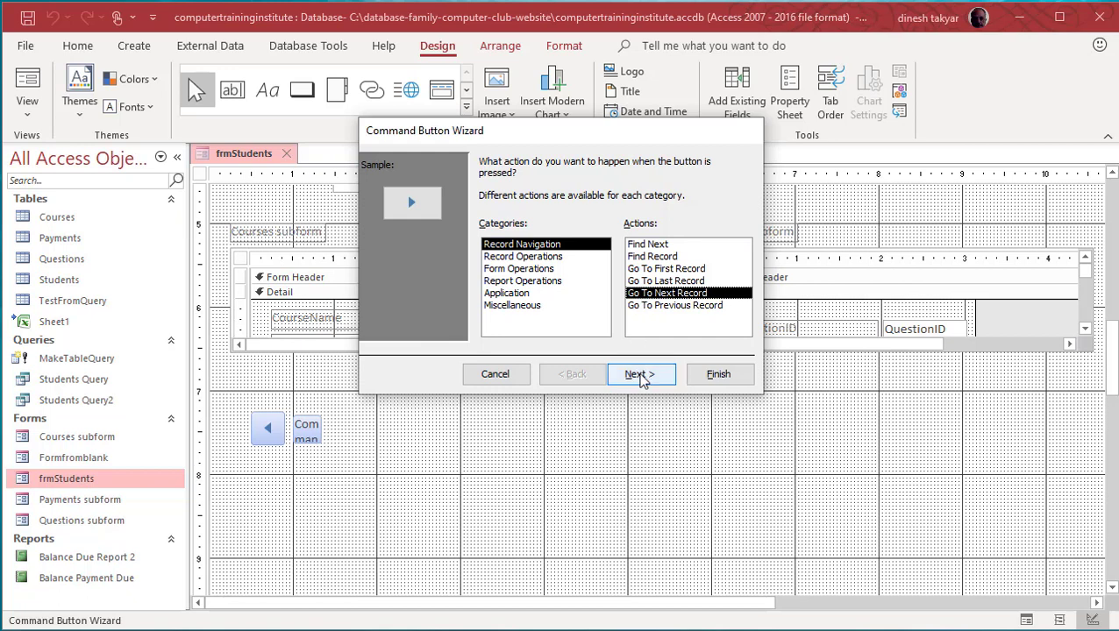
left_click(640, 375)
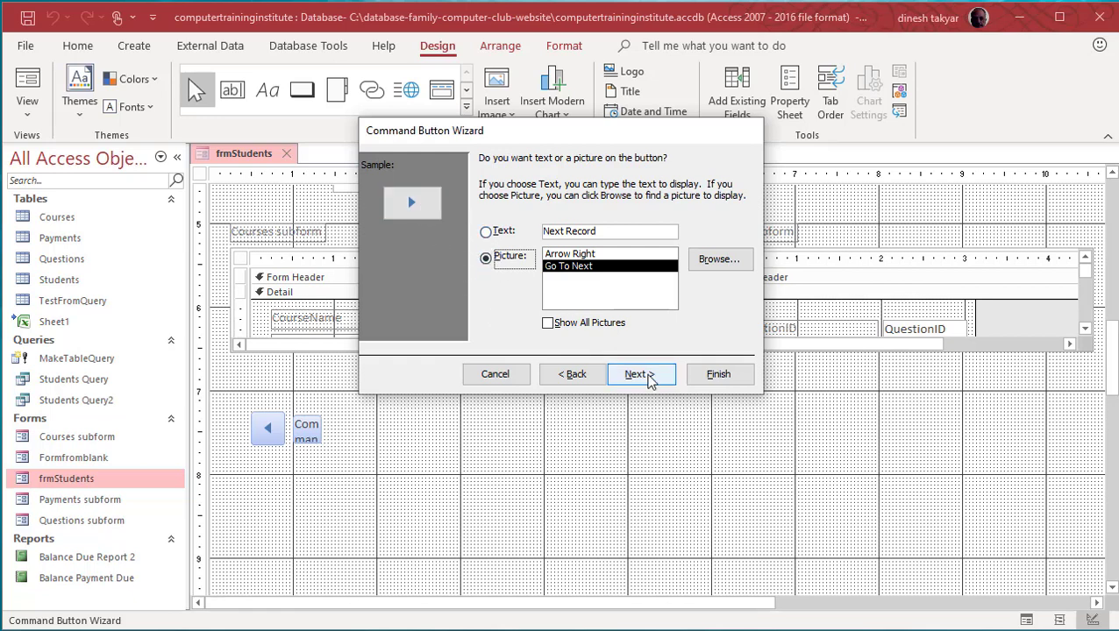
left_click(648, 377)
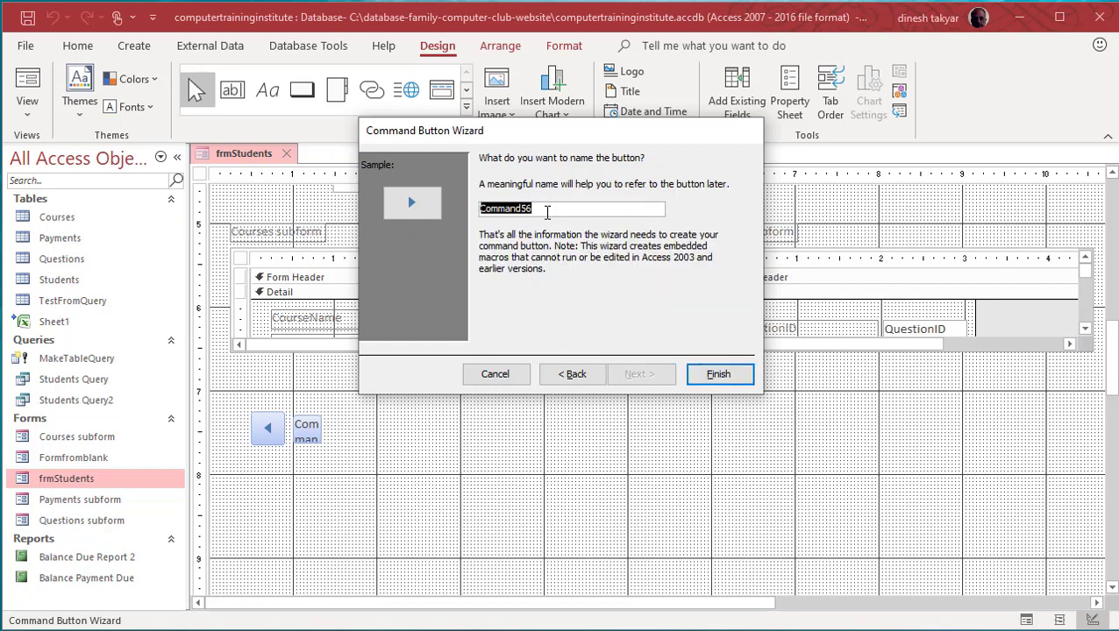
type("btnNext")
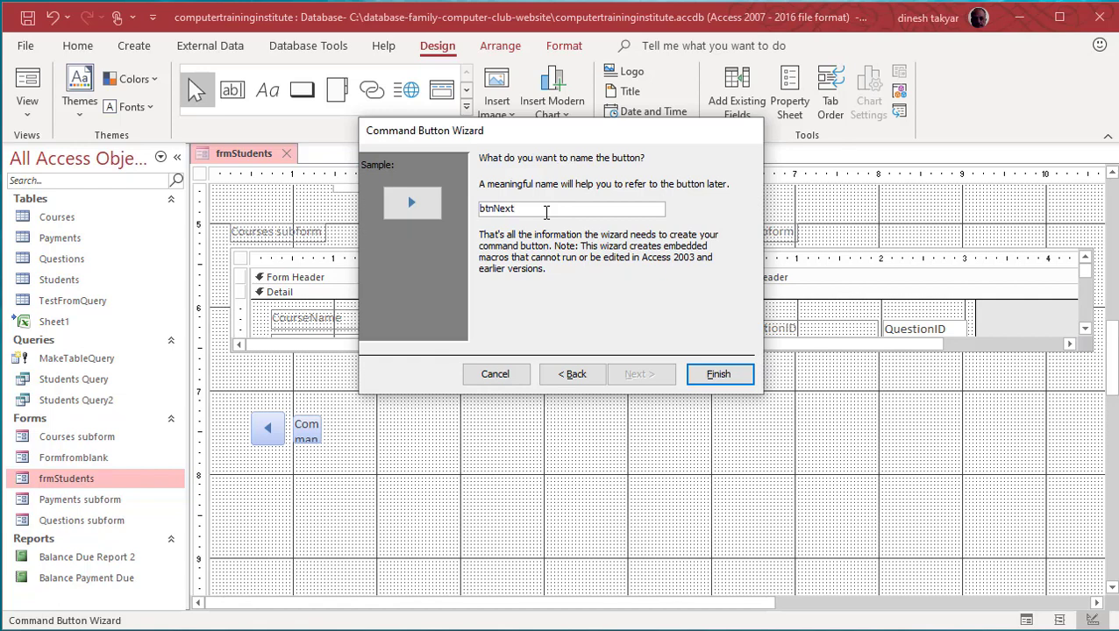
left_click(719, 376)
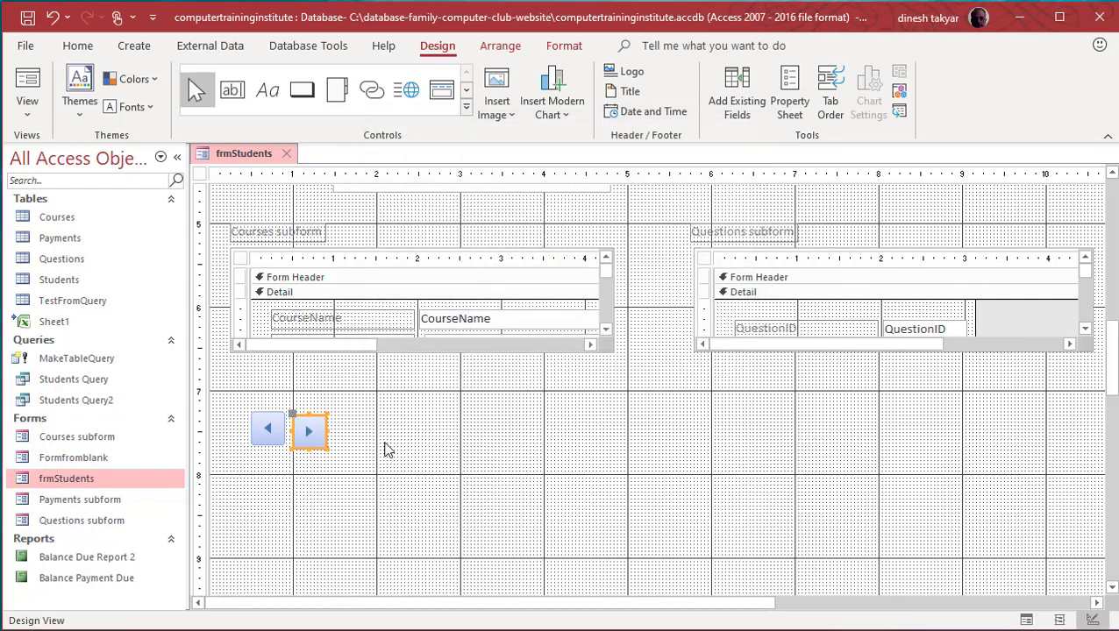
Move btnNext up slightly so it lines up level with btnPrevious.
left_click(326, 422)
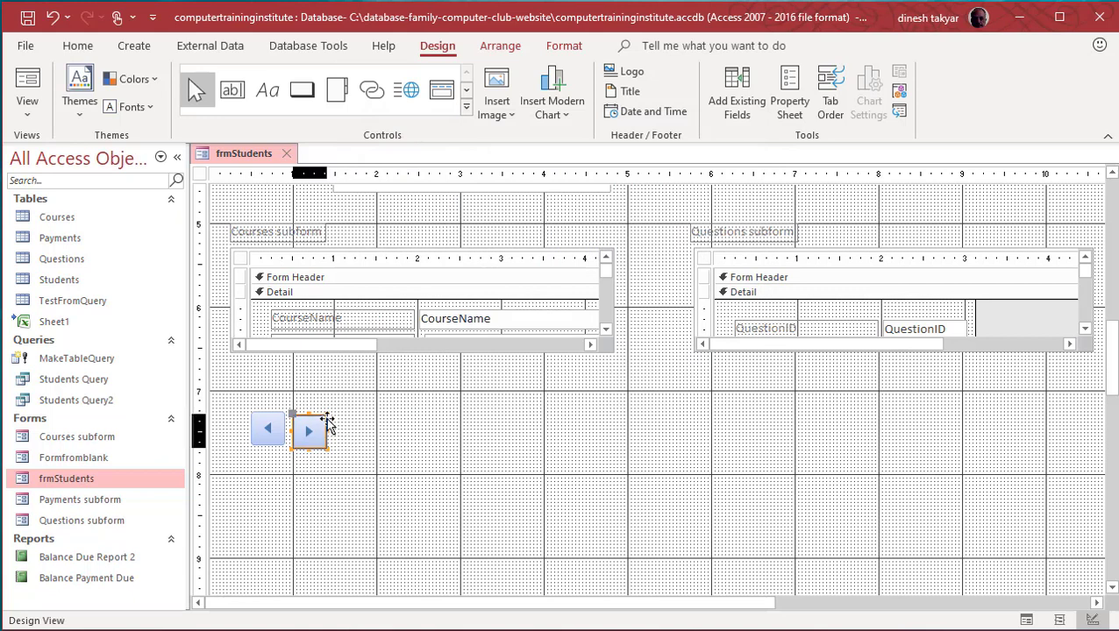
left_click_drag(326, 421, 326, 418)
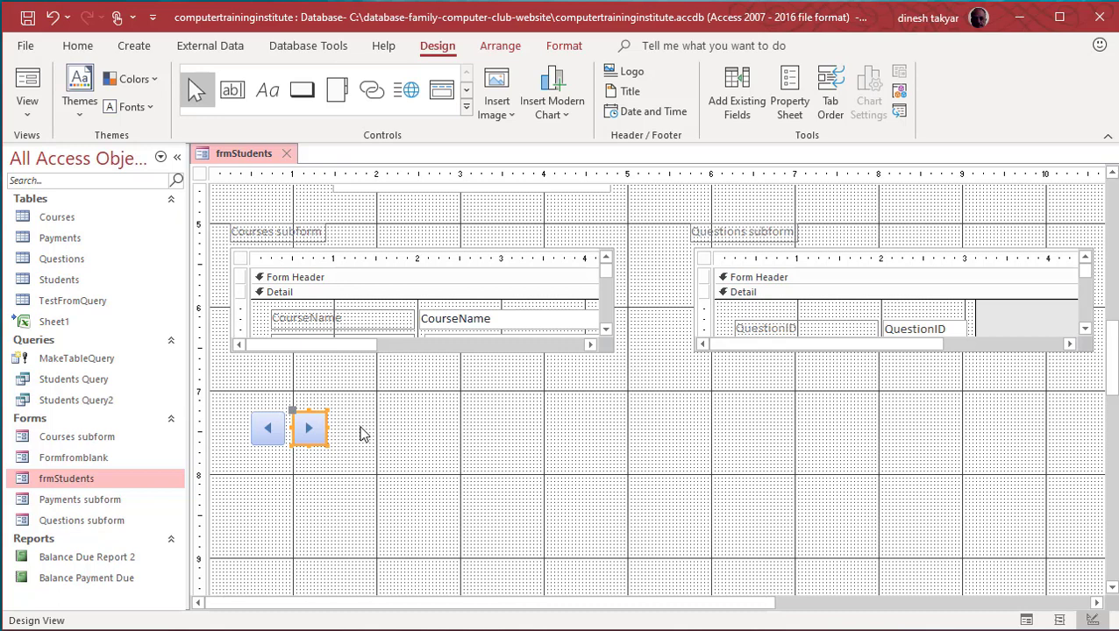
left_click(361, 432)
Switch frmStudents to Form View and test the next-record button below the Courses subform.
right_click(263, 156)
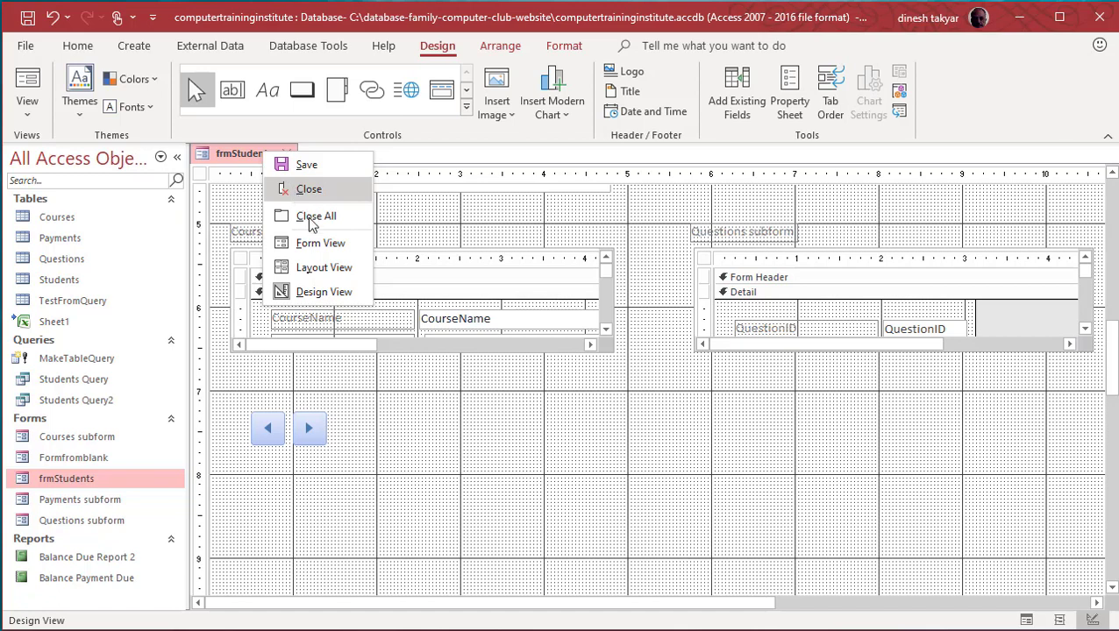
left_click(318, 244)
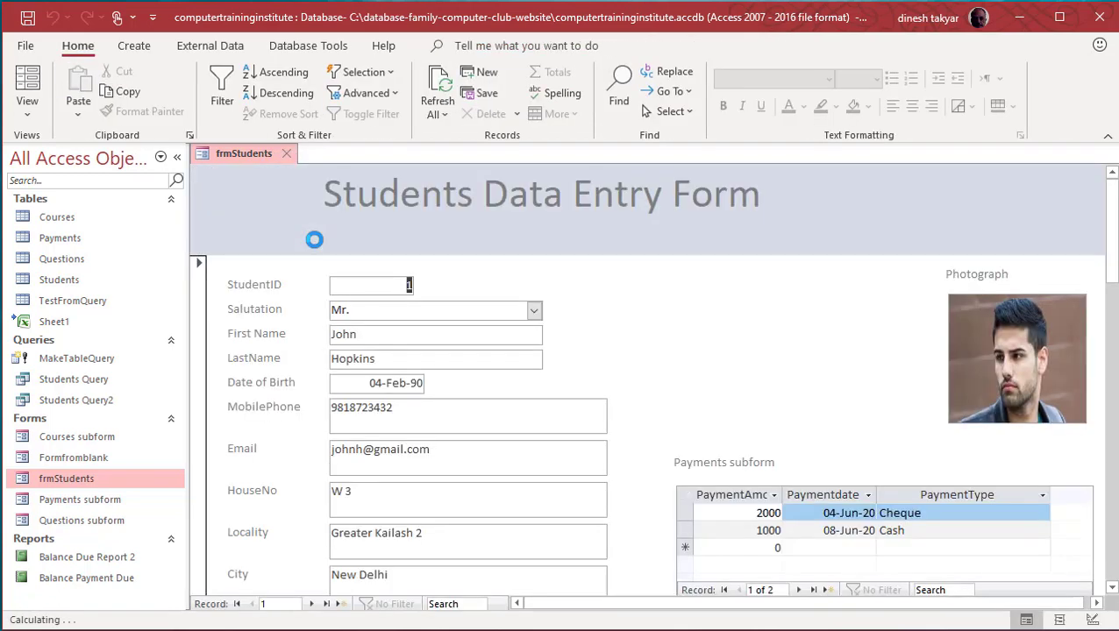
scroll(657, 353, "down", 2)
scroll(658, 353, "down", 4)
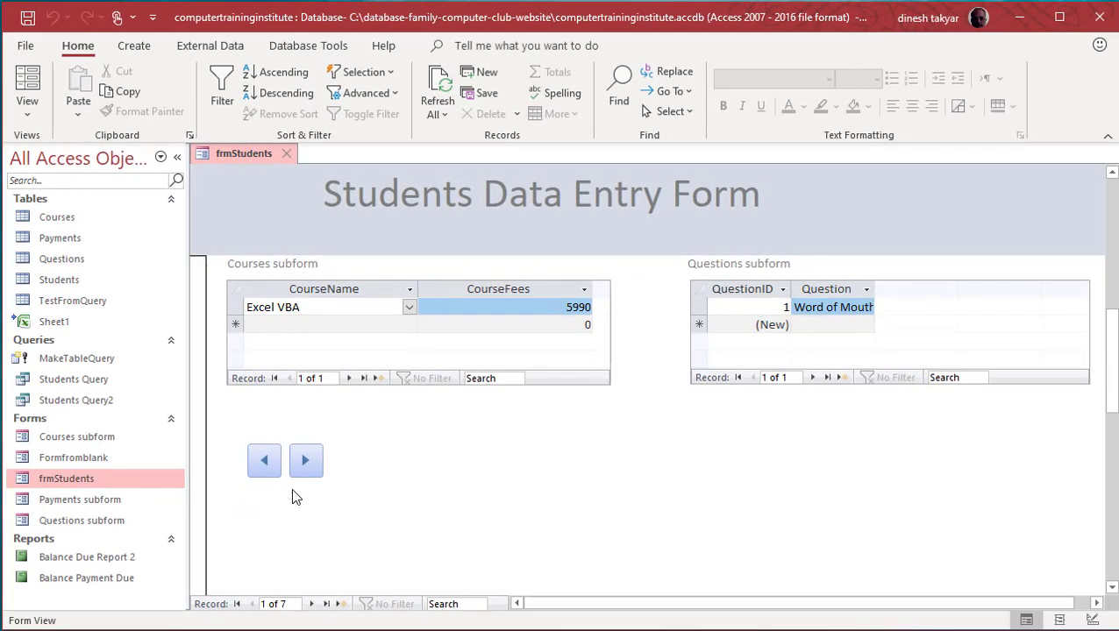
left_click(303, 463)
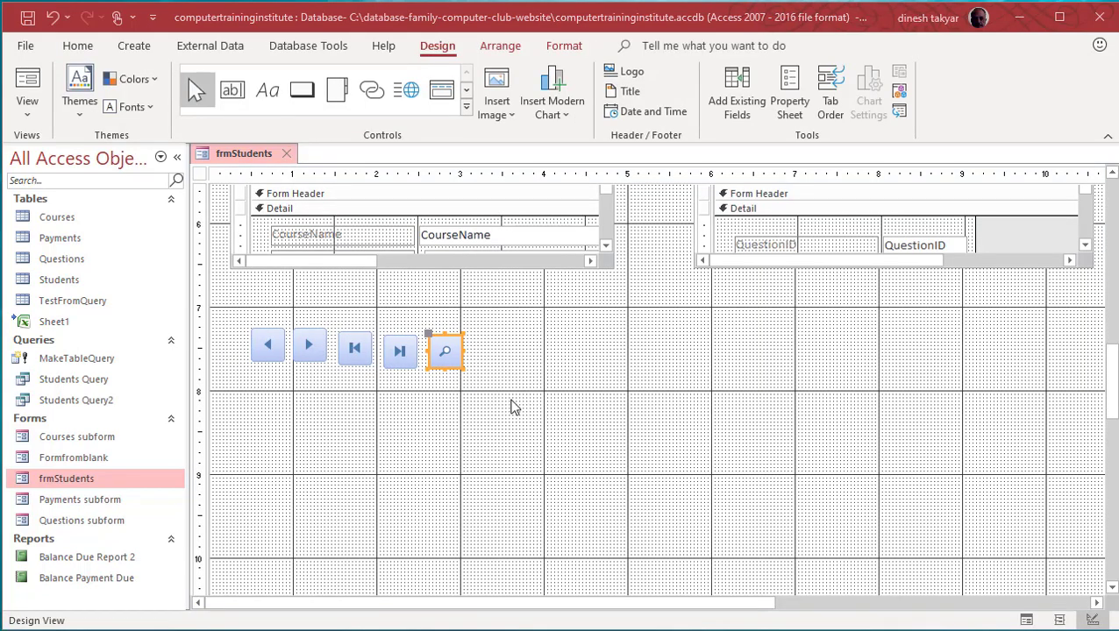
Select all five navigation buttons in the Detail area and apply Equal Horizontal spacing to them.
left_click(491, 358)
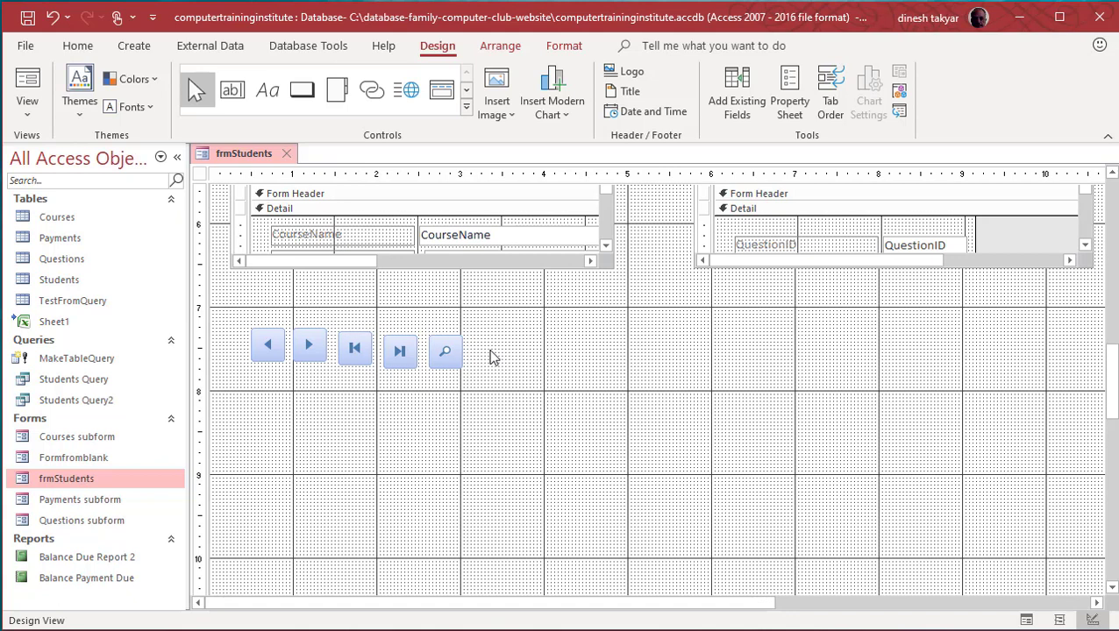
left_click_drag(244, 325, 473, 390)
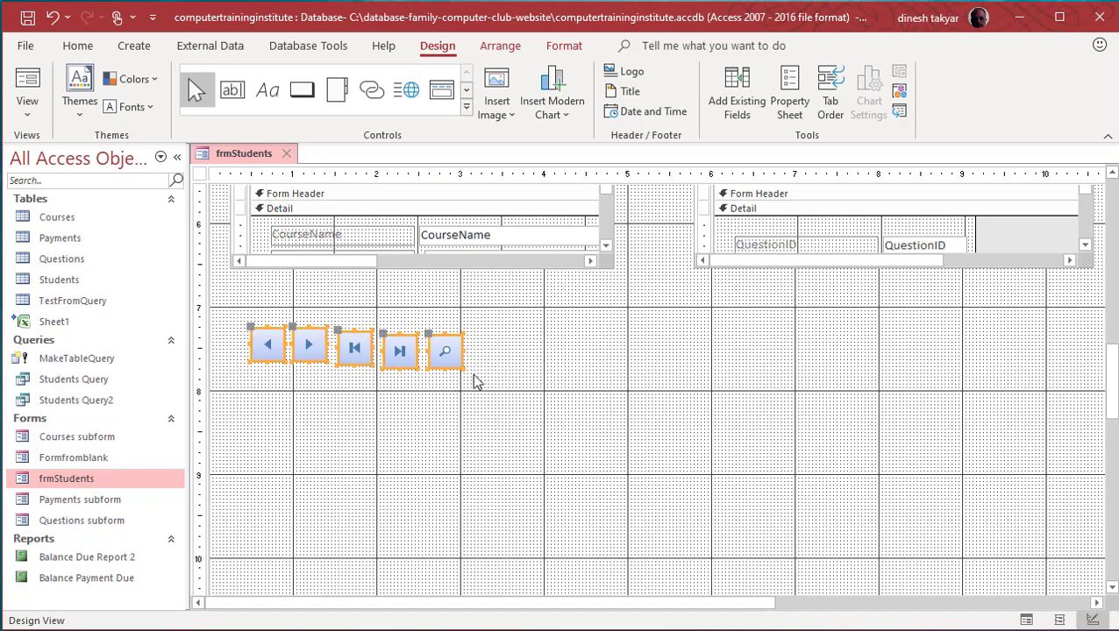
left_click(500, 48)
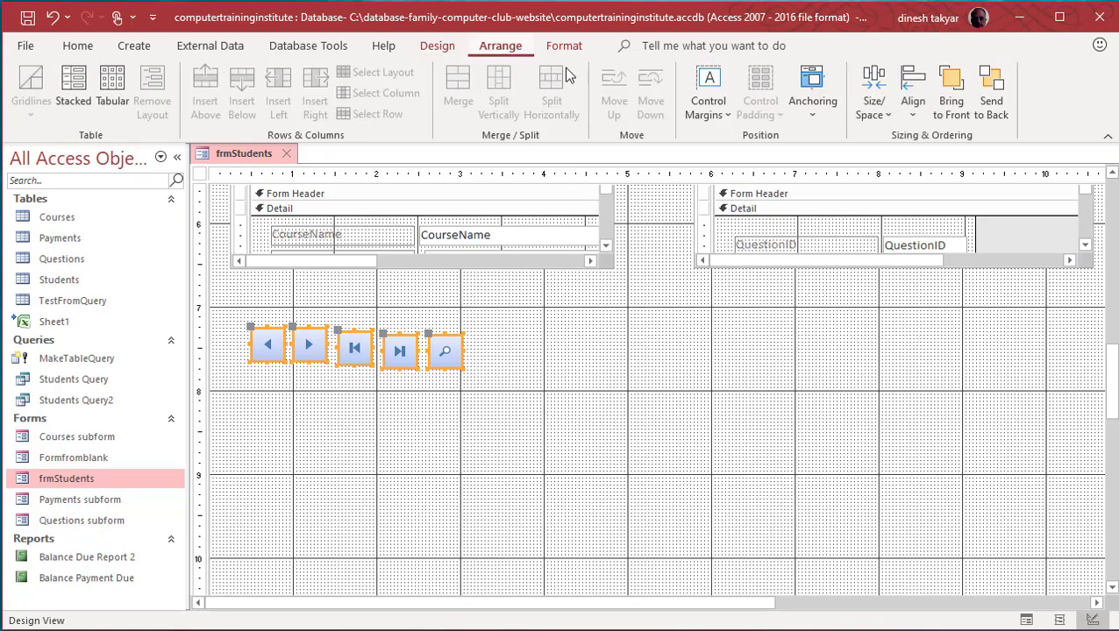
left_click(886, 116)
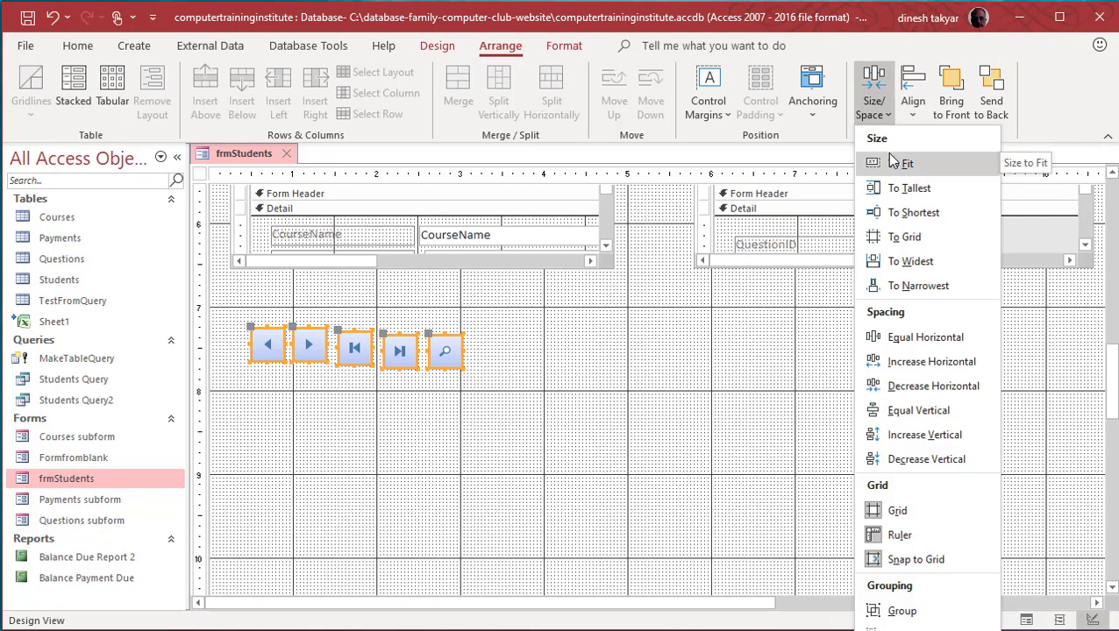
left_click(925, 337)
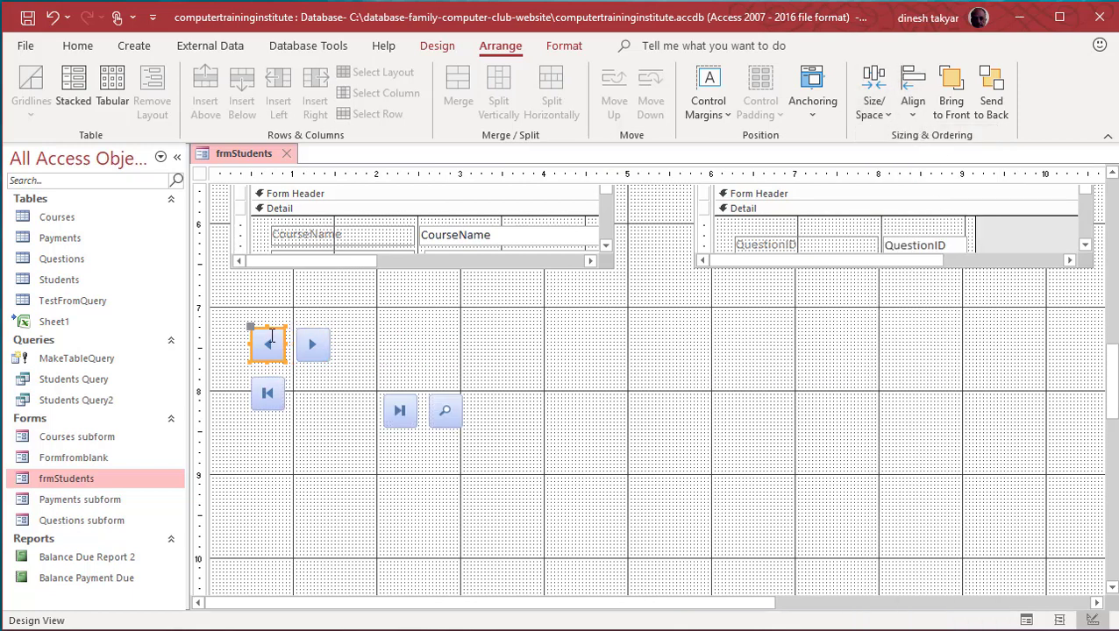
Arrange the five command buttons in one row below the Courses subform, ordered first, previous, next, last and find.
left_click_drag(275, 330, 320, 375)
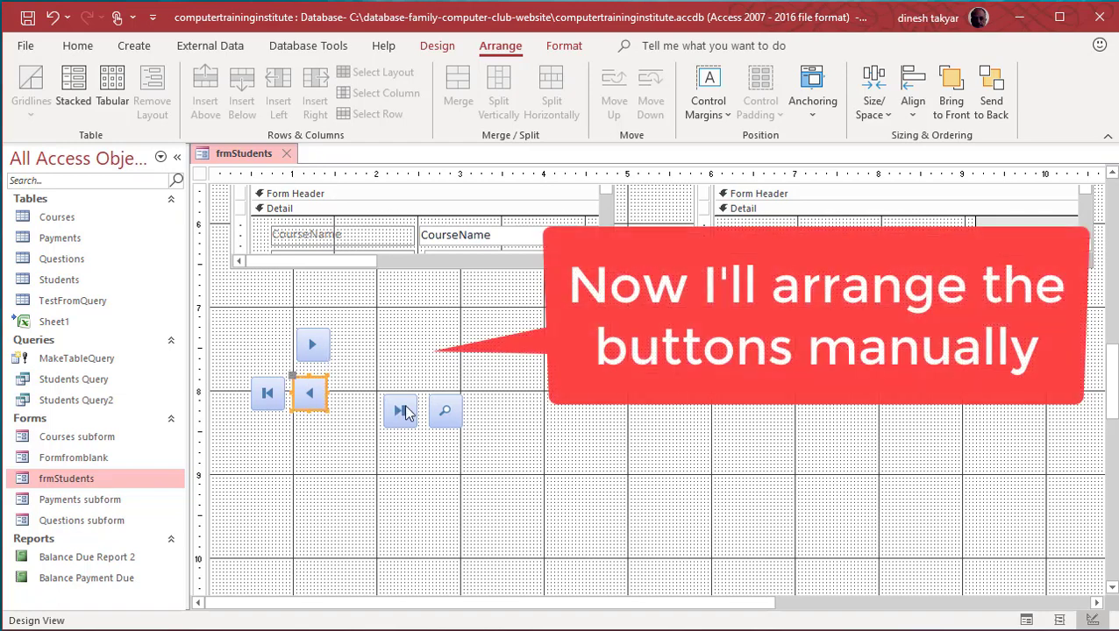
left_click(318, 347)
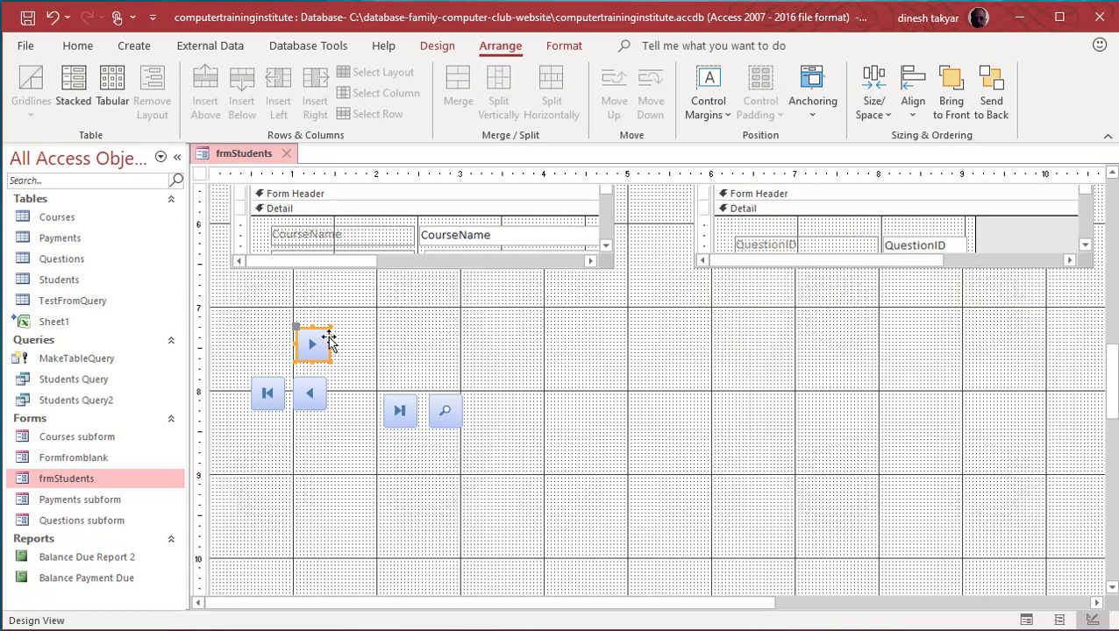
left_click_drag(328, 339, 454, 376)
left_click(405, 415)
left_click(456, 416)
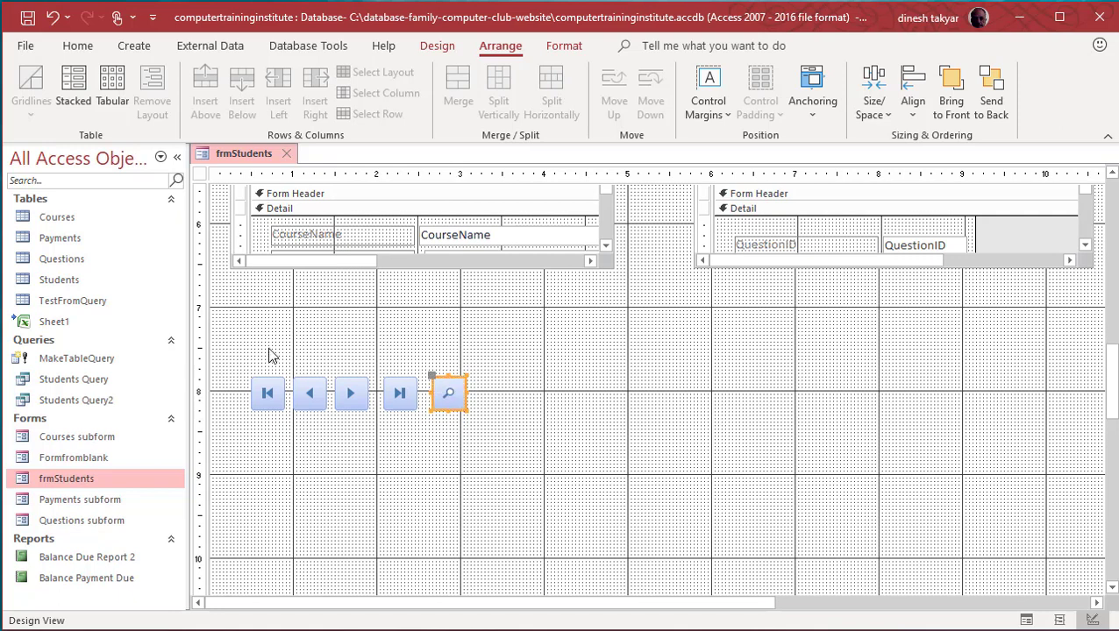
Select all five command buttons below the Courses subform and align their bottom edges.
left_click_drag(242, 358, 487, 436)
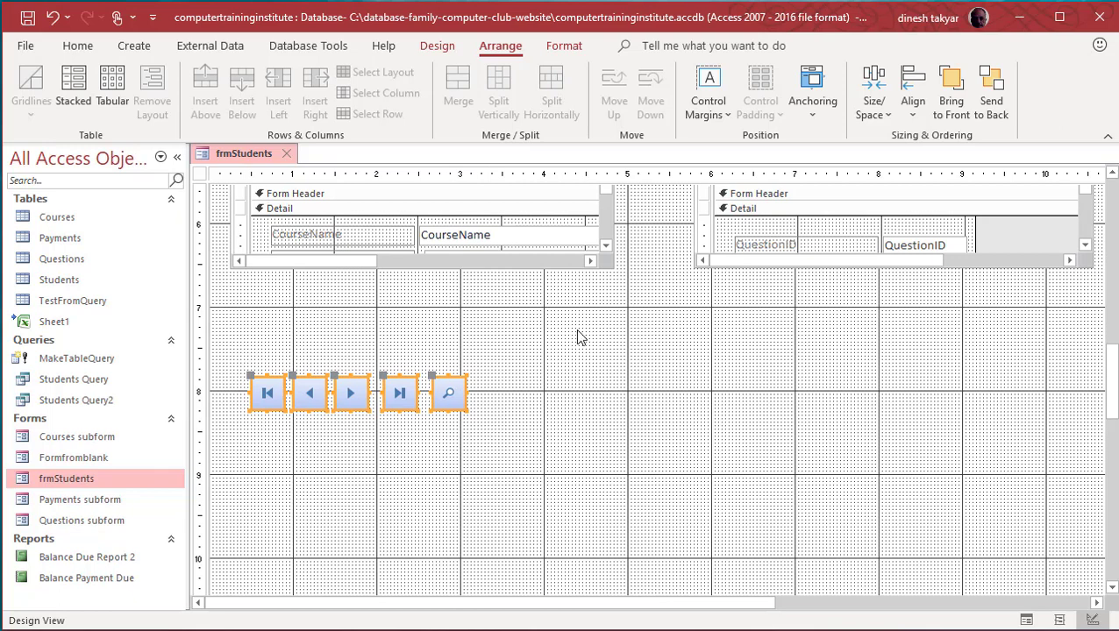
left_click(911, 112)
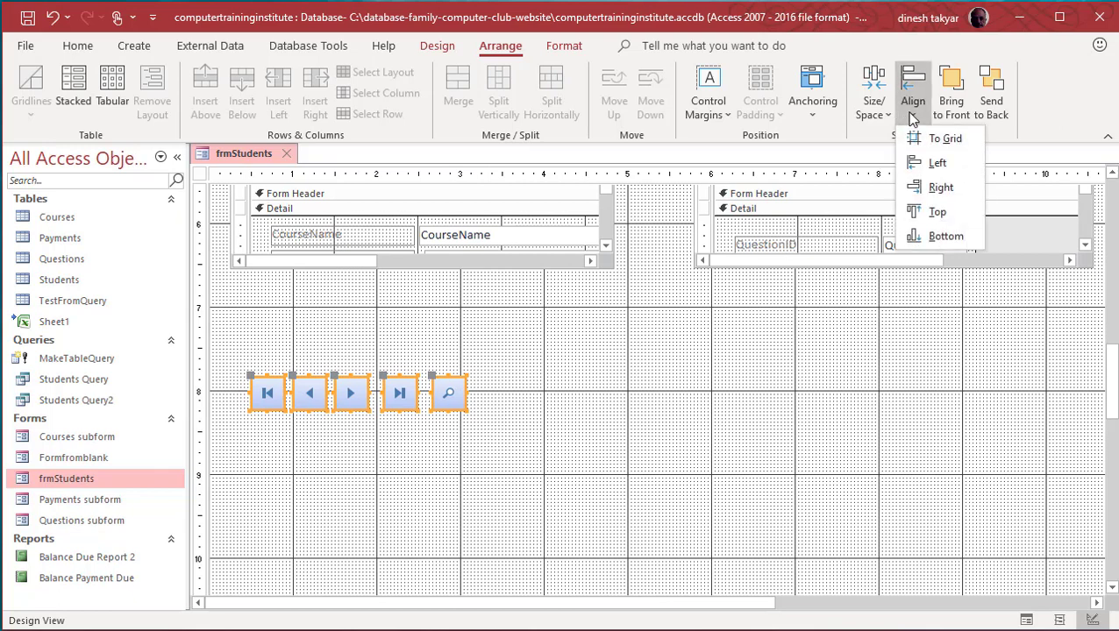
left_click(934, 235)
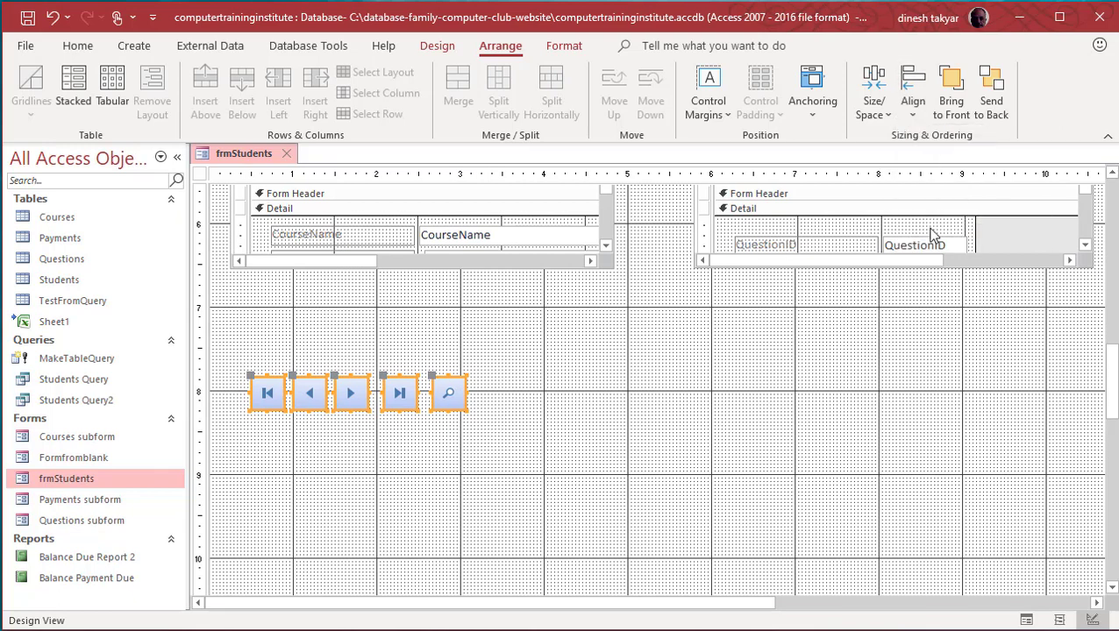
left_click(883, 116)
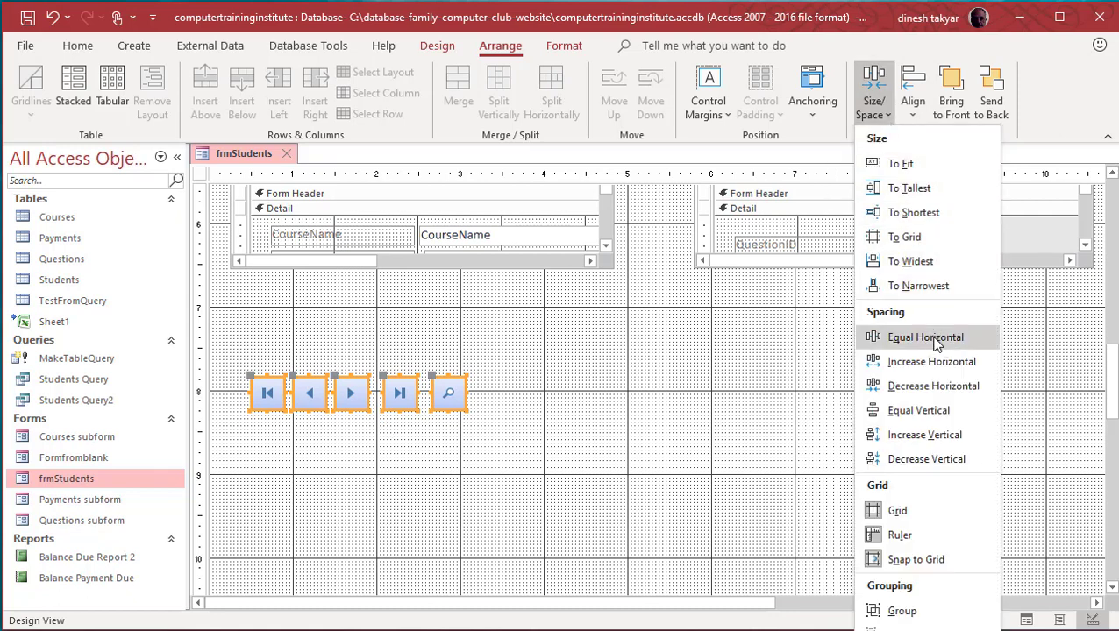
left_click(611, 386)
left_click(544, 377)
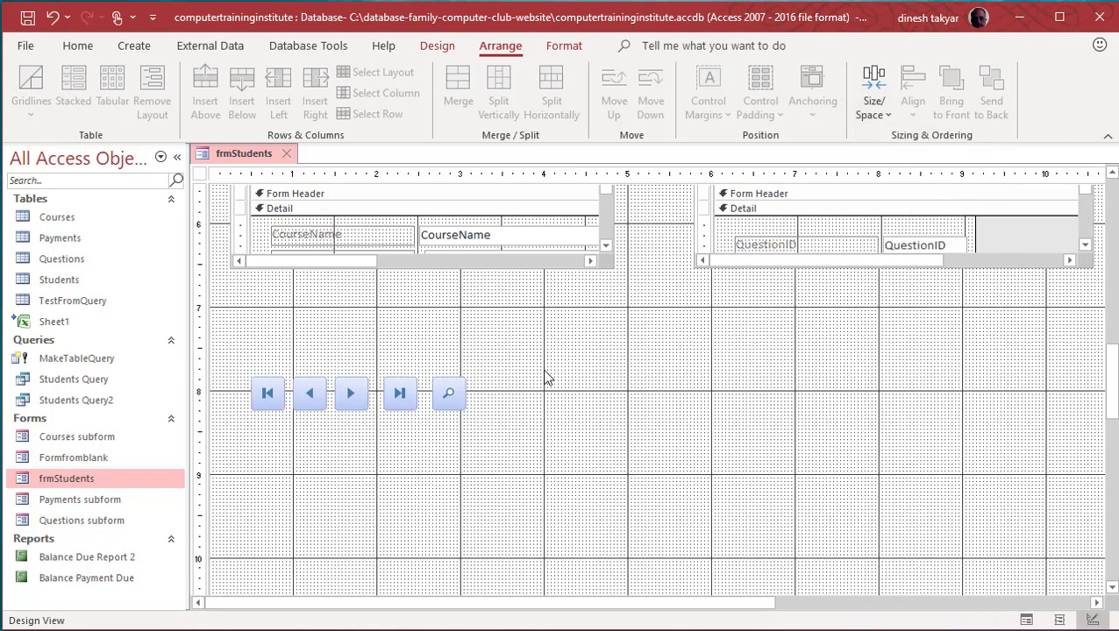
Switch frmStudents to Form View and advance to the third student record with the form's built-in record navigator.
right_click(252, 158)
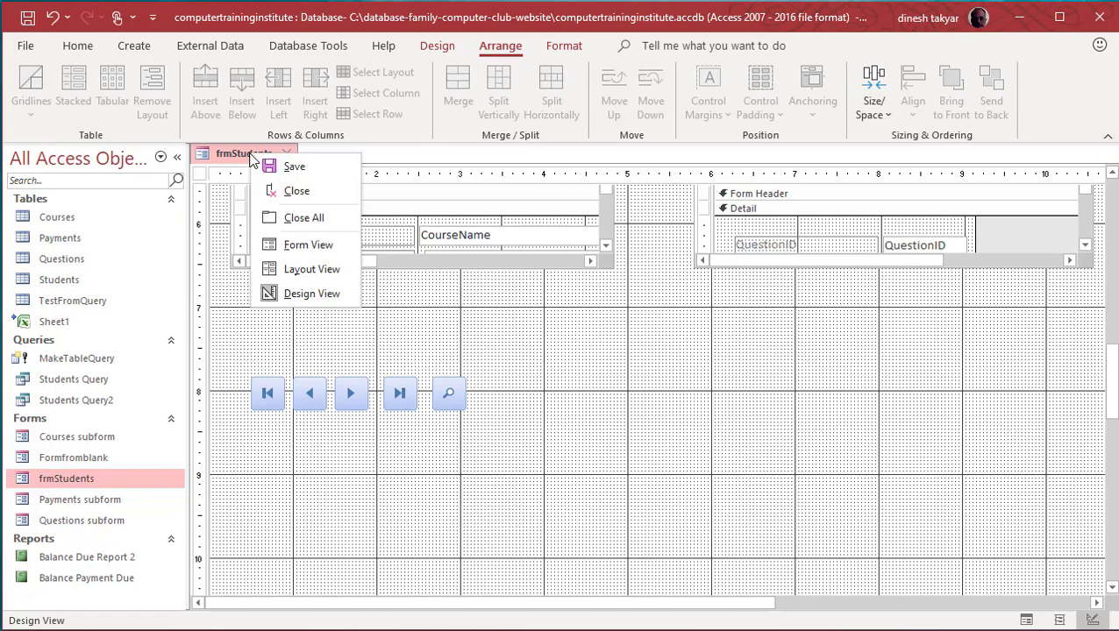
left_click(307, 245)
scroll(554, 268, "down", 10)
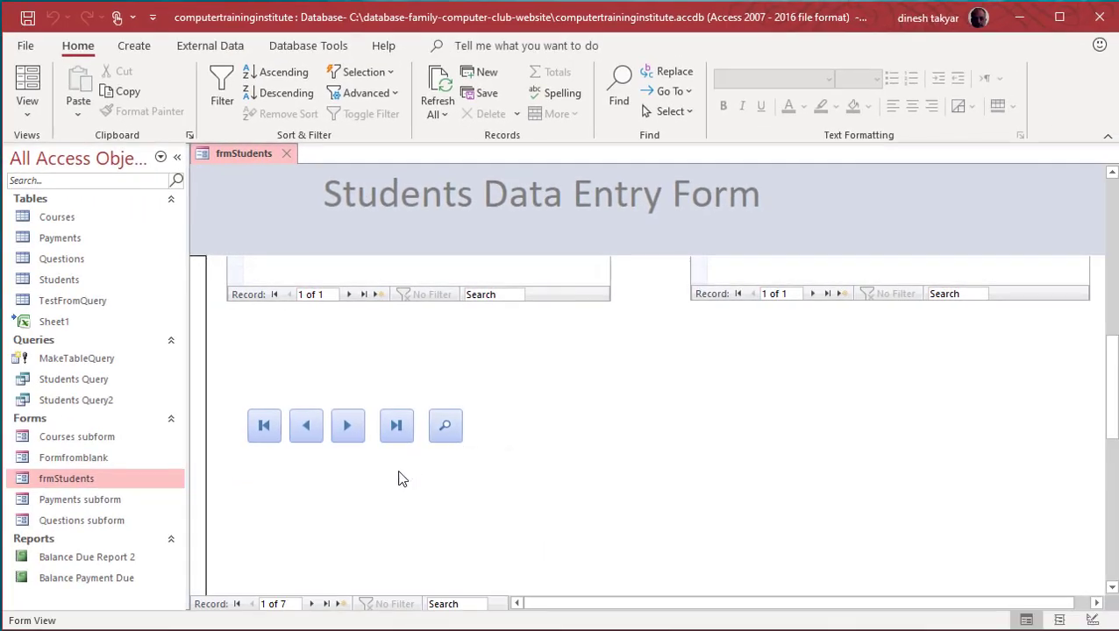
left_click(312, 604)
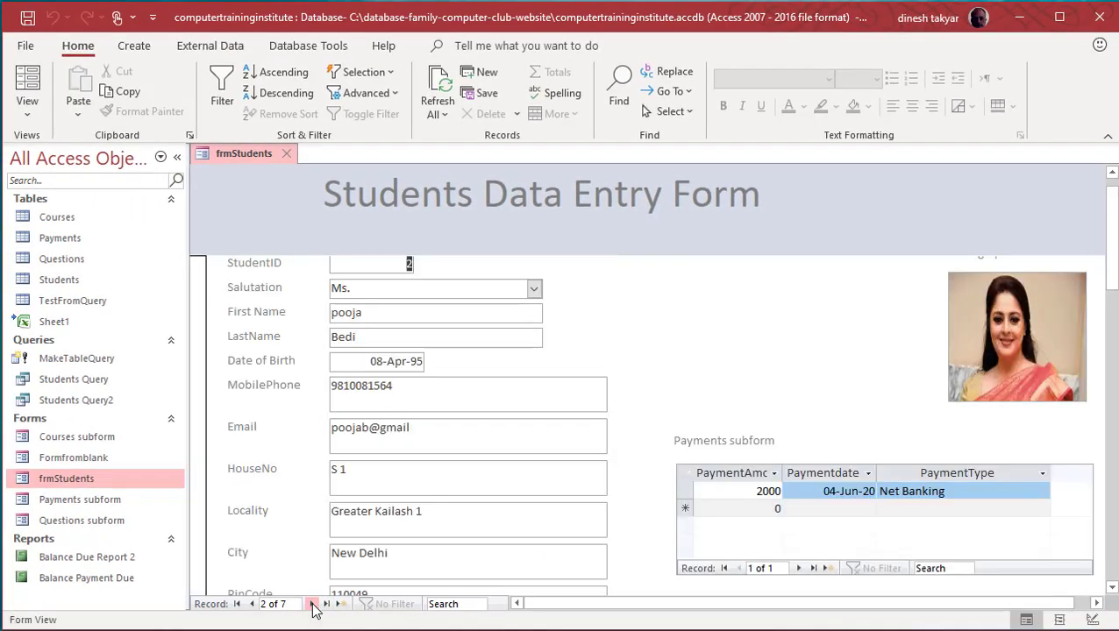
left_click(313, 607)
scroll(495, 504, "down", 10)
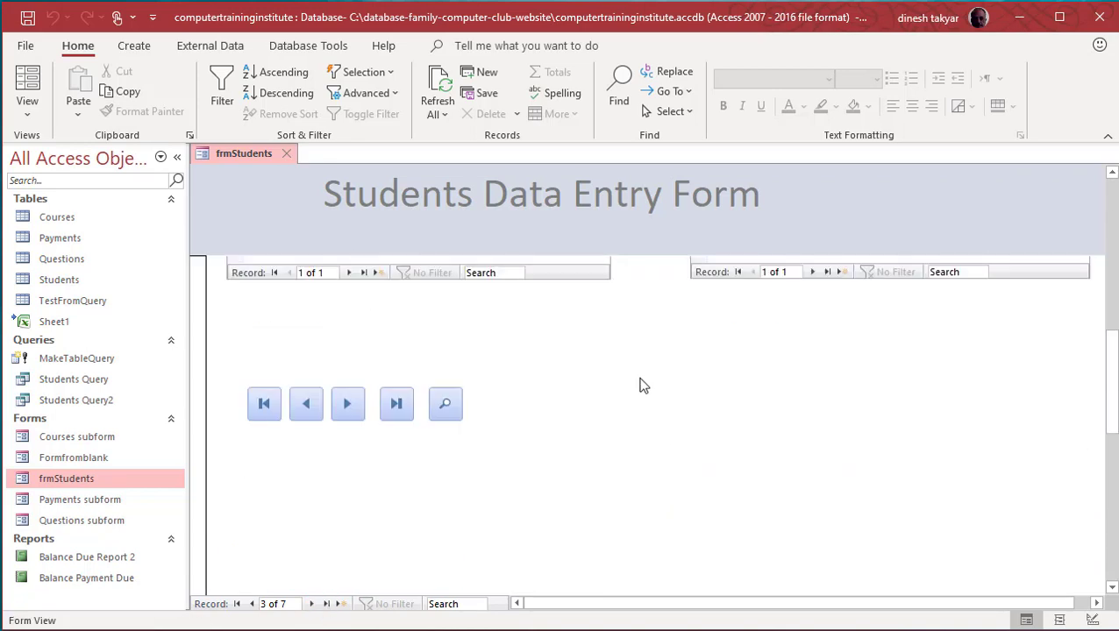
Test the previous, next, first and last record buttons, and open and close Find and Replace with the find button.
left_click(306, 408)
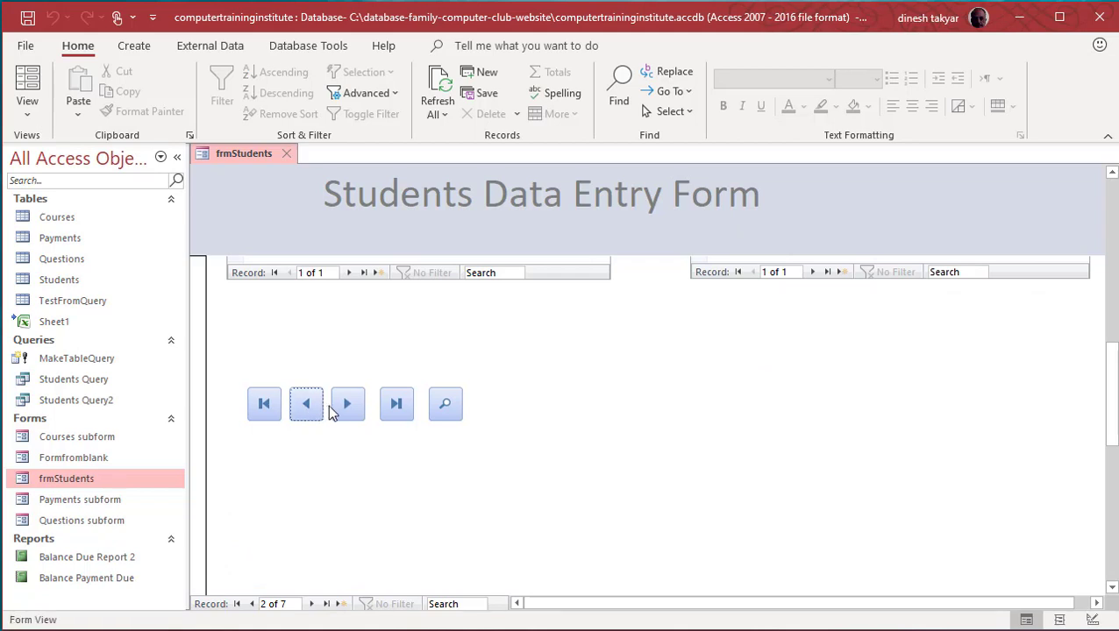
left_click(348, 409)
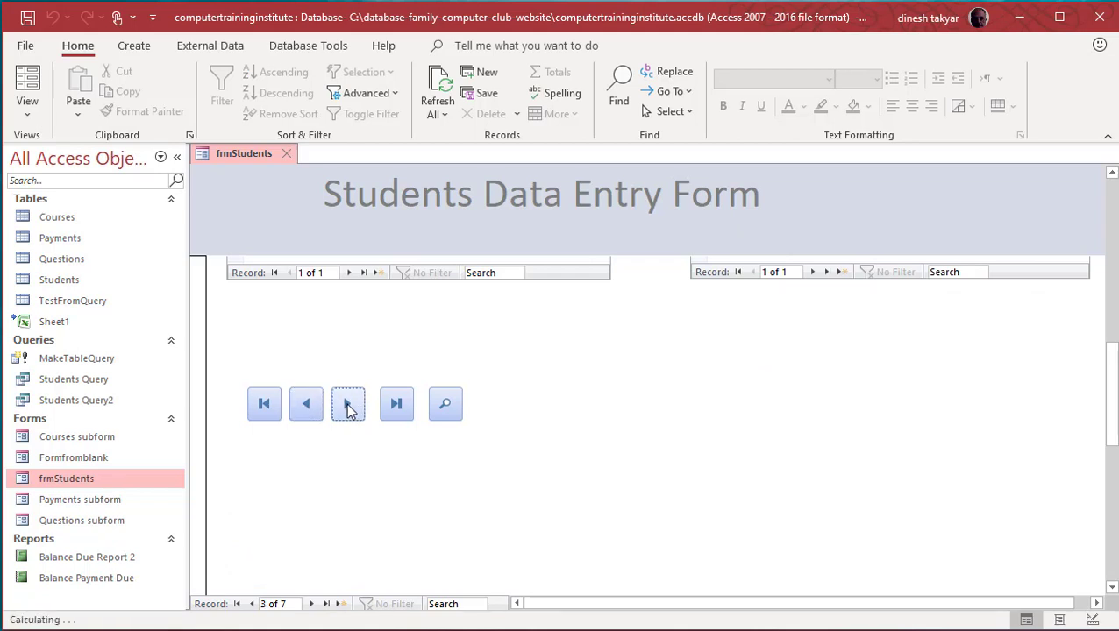
left_click(265, 408)
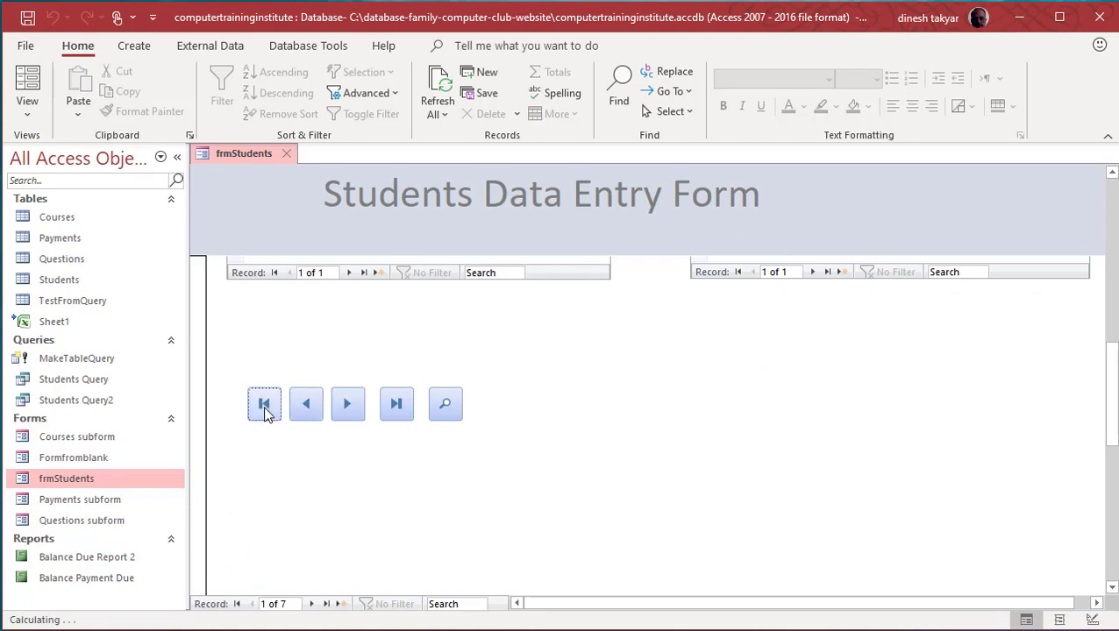
left_click(403, 408)
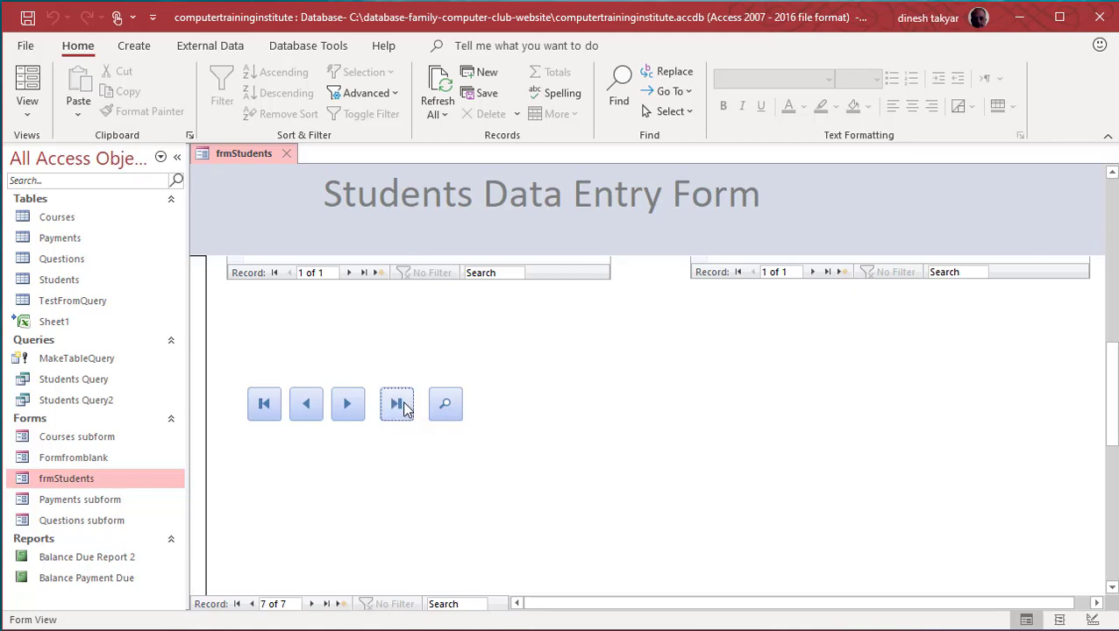
left_click(444, 406)
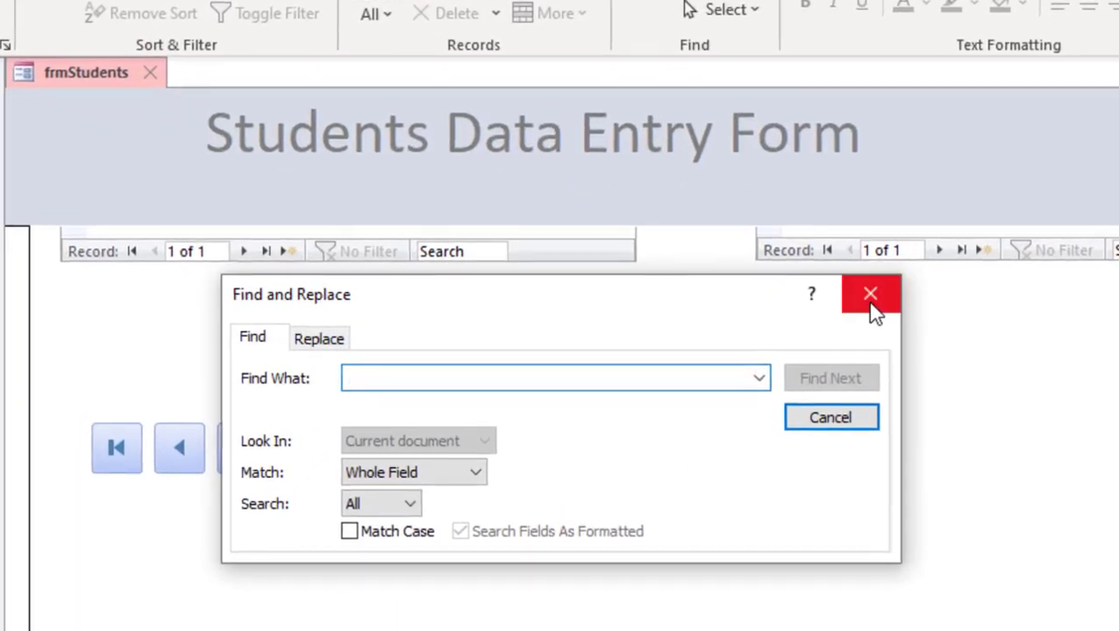
left_click(873, 307)
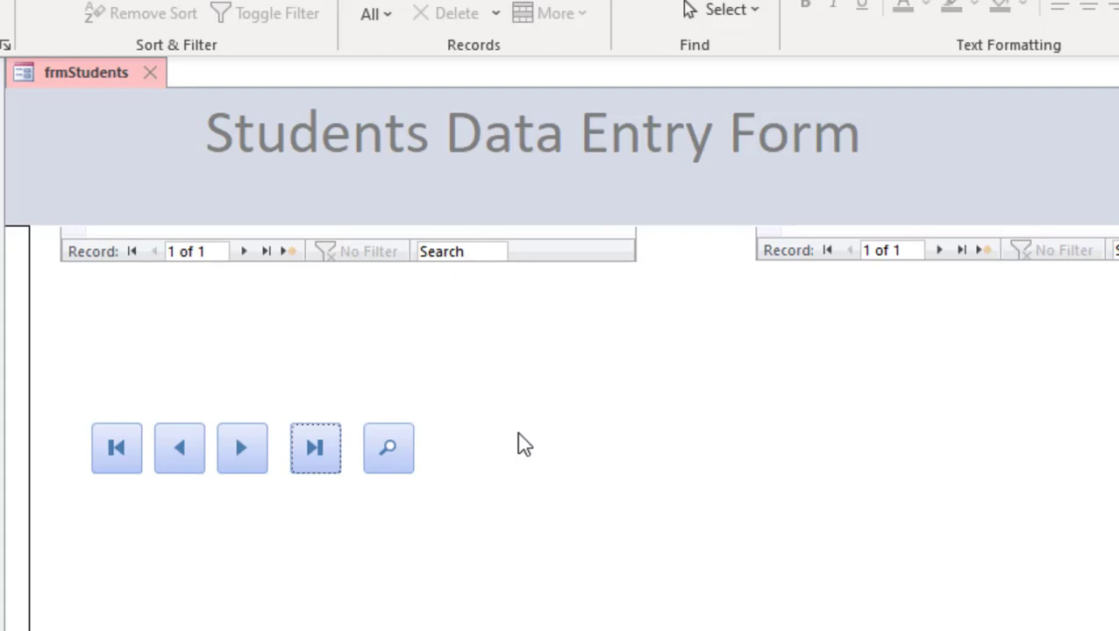
Return frmStudents to Design View and draw a new command button directly after the find button in the row.
right_click(120, 79)
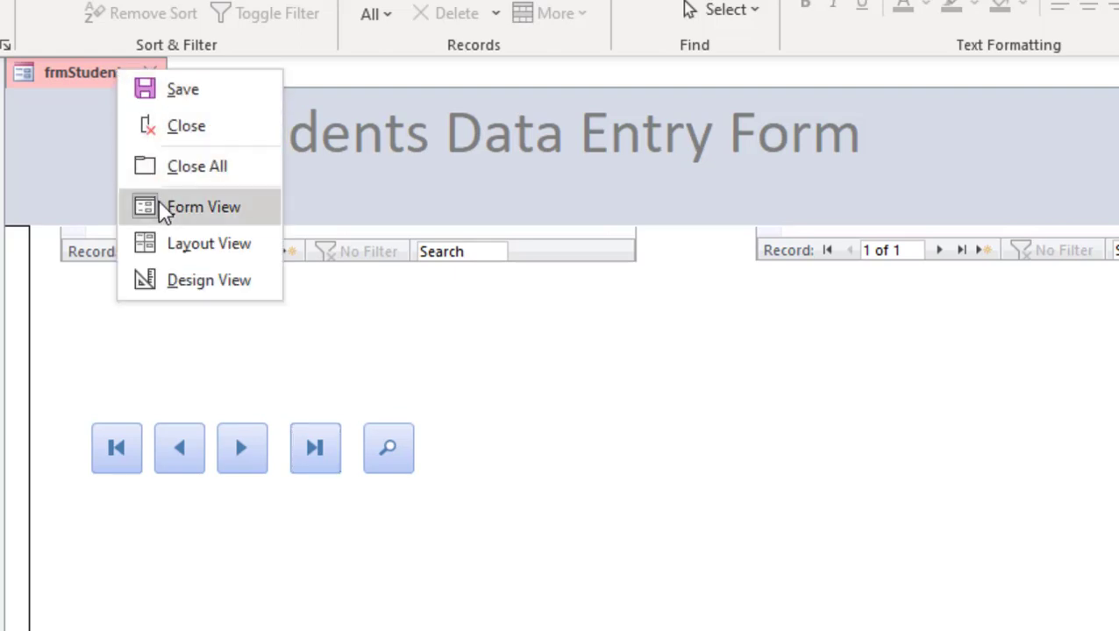
left_click(201, 282)
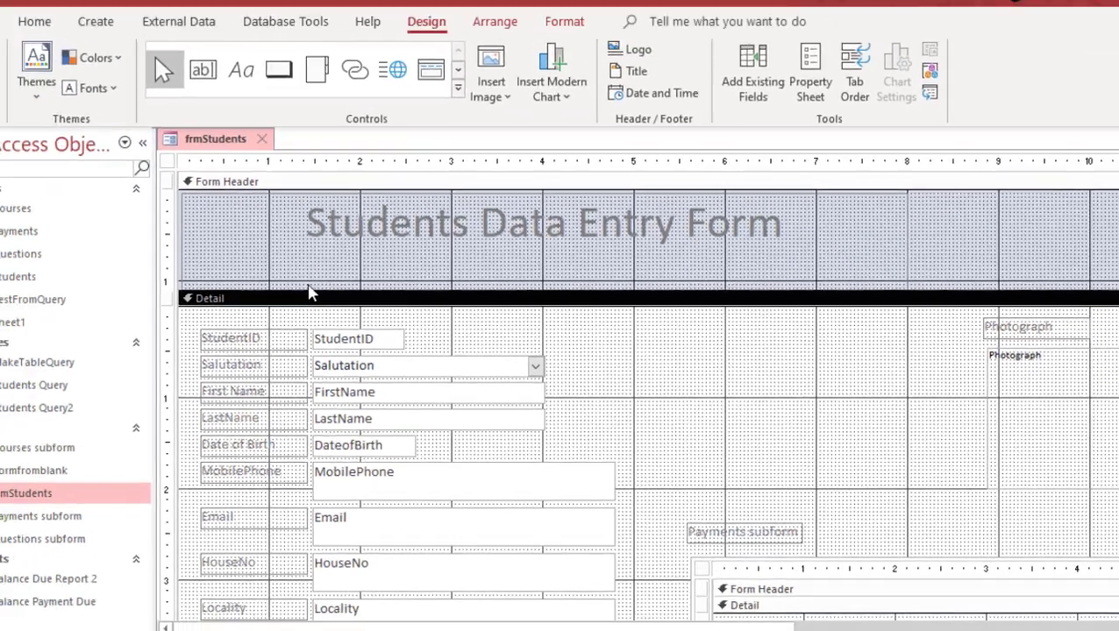
scroll(756, 390, "down", 5)
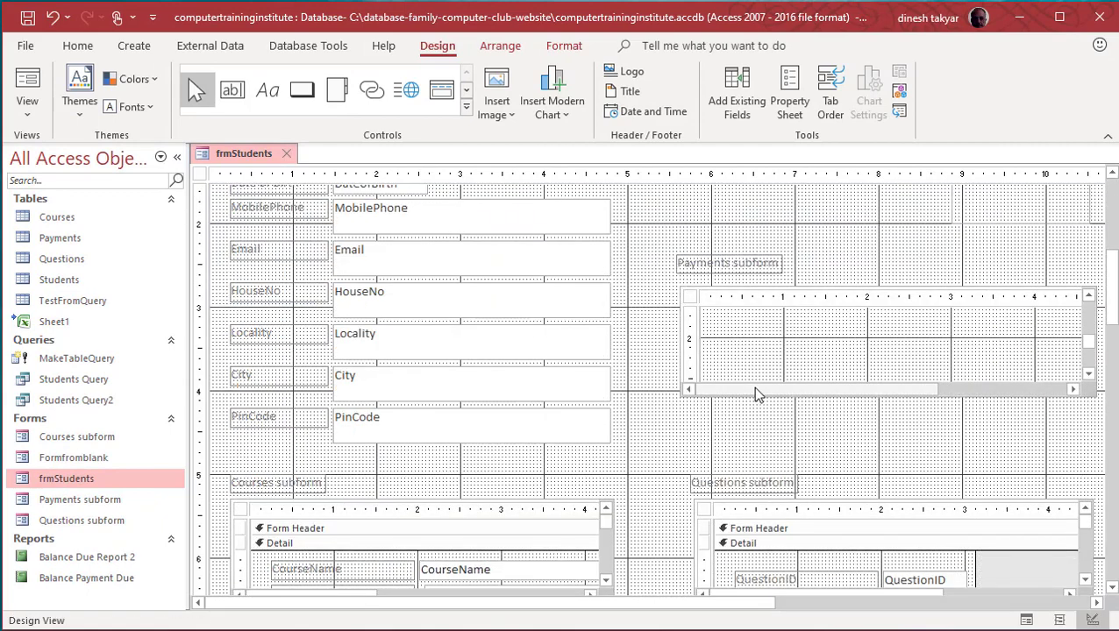
scroll(1100, 341, "down", 7)
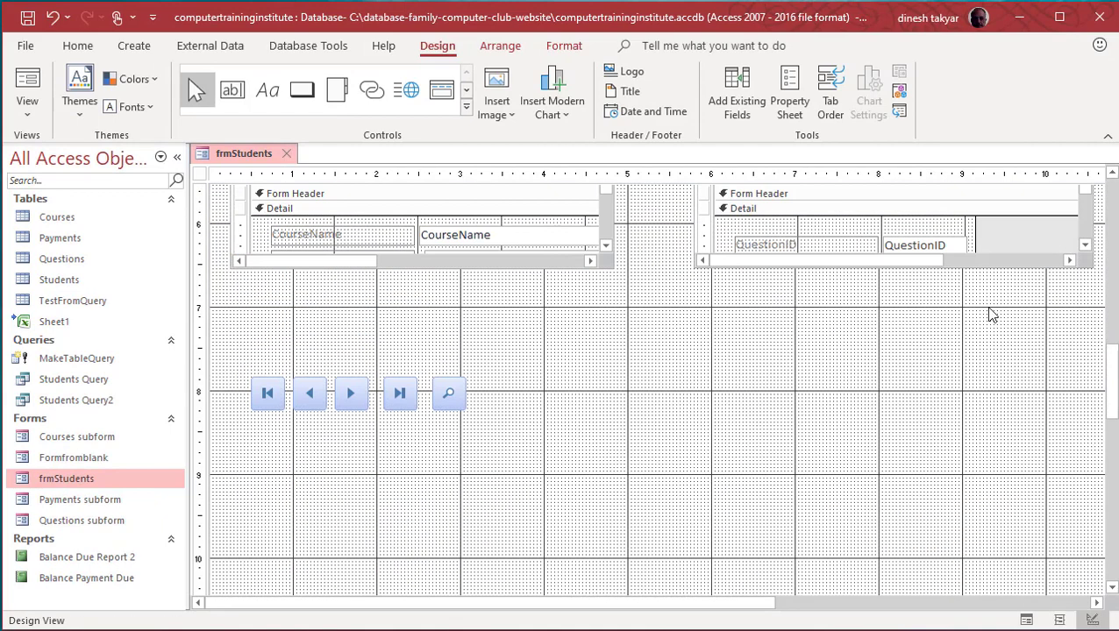
left_click(309, 95)
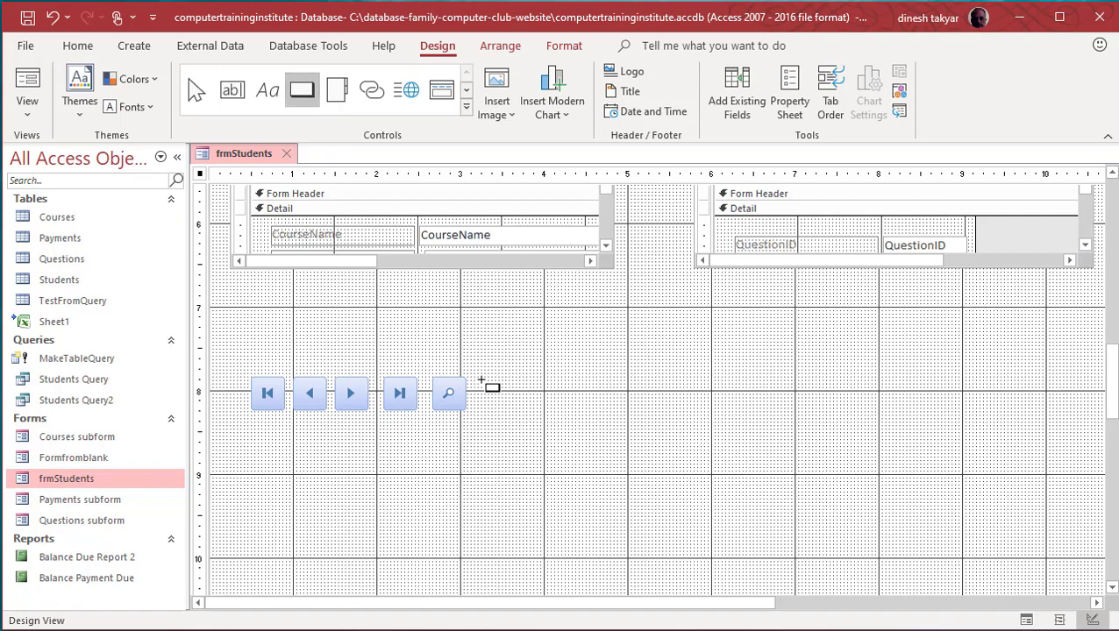
mouse_move(481, 379)
left_mouse_down()
mouse_move(517, 386)
mouse_move(529, 409)
left_mouse_up()
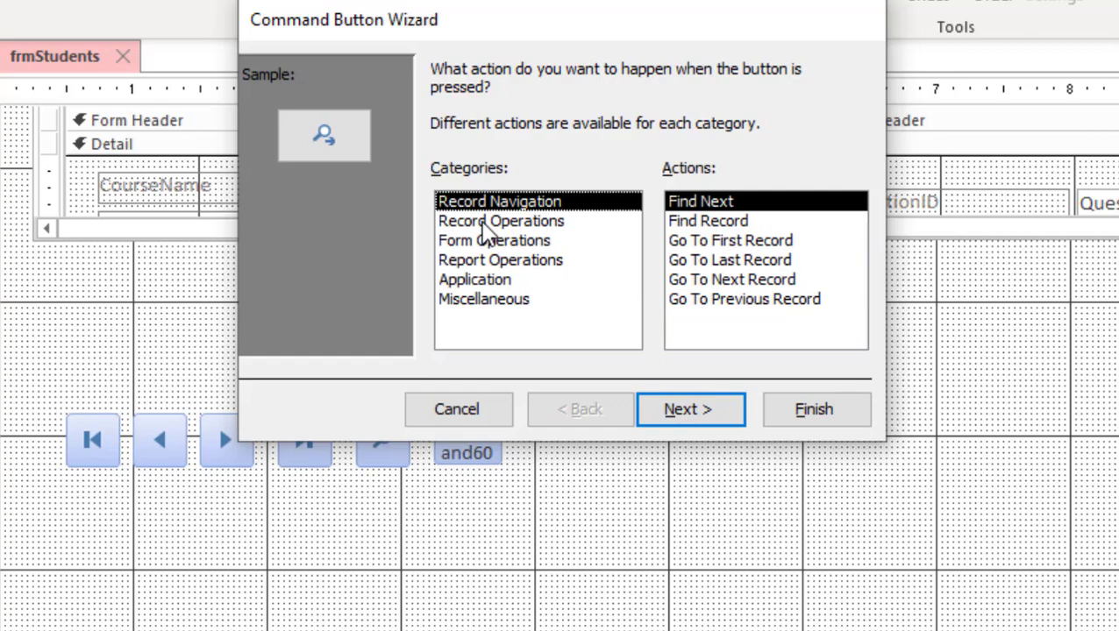
Assign the Record Operations action Add New Record to the button, keep the Go To New picture, and name it addRecord.
left_click(484, 225)
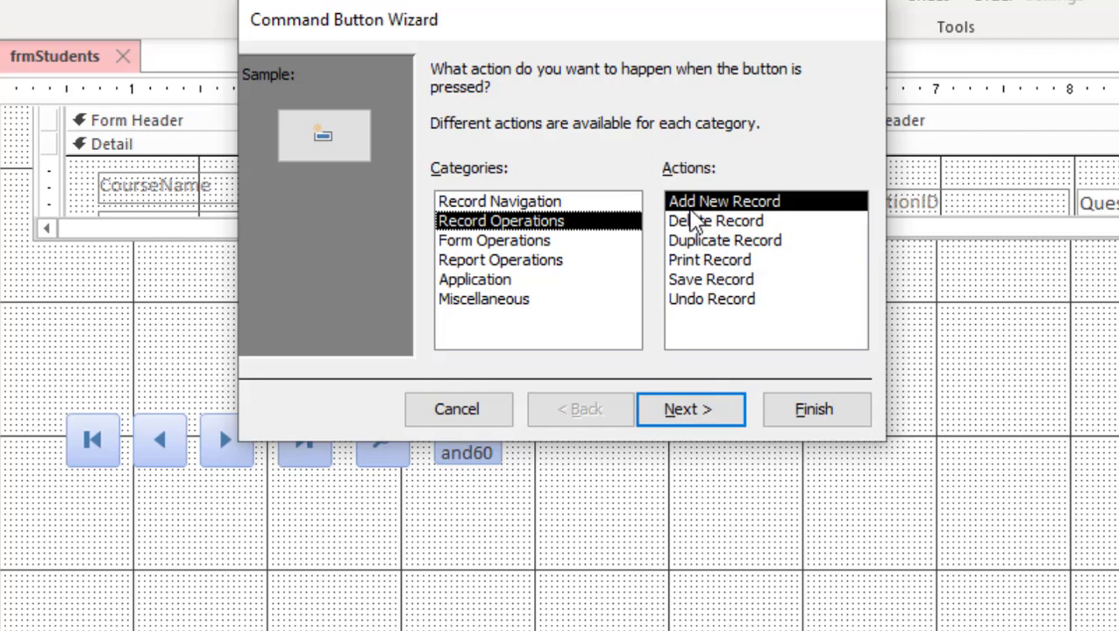
left_click(692, 412)
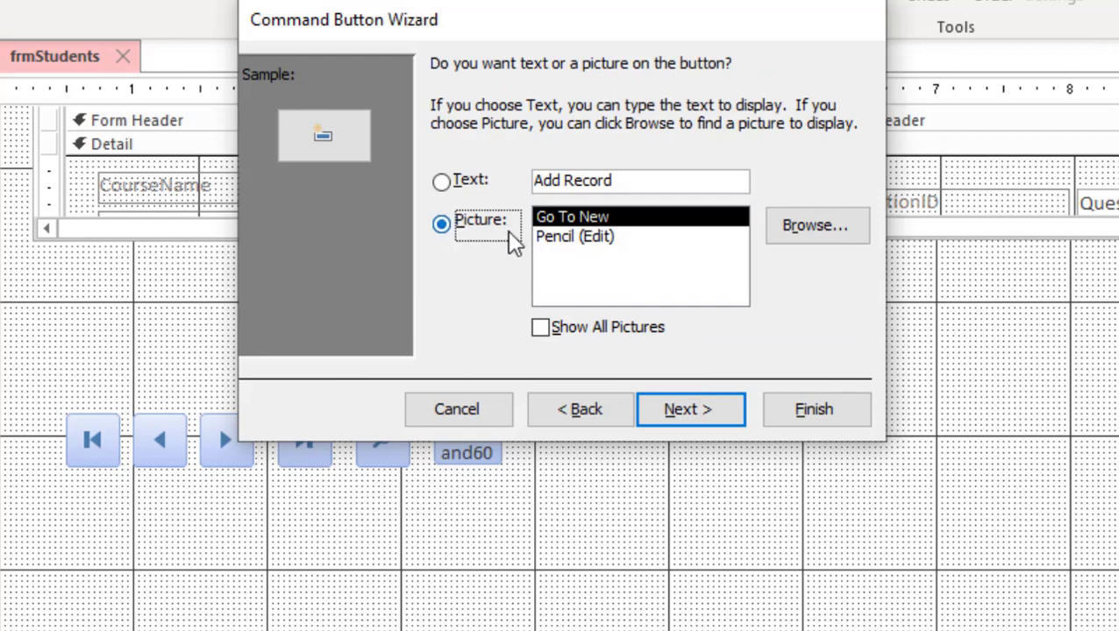
left_click(708, 412)
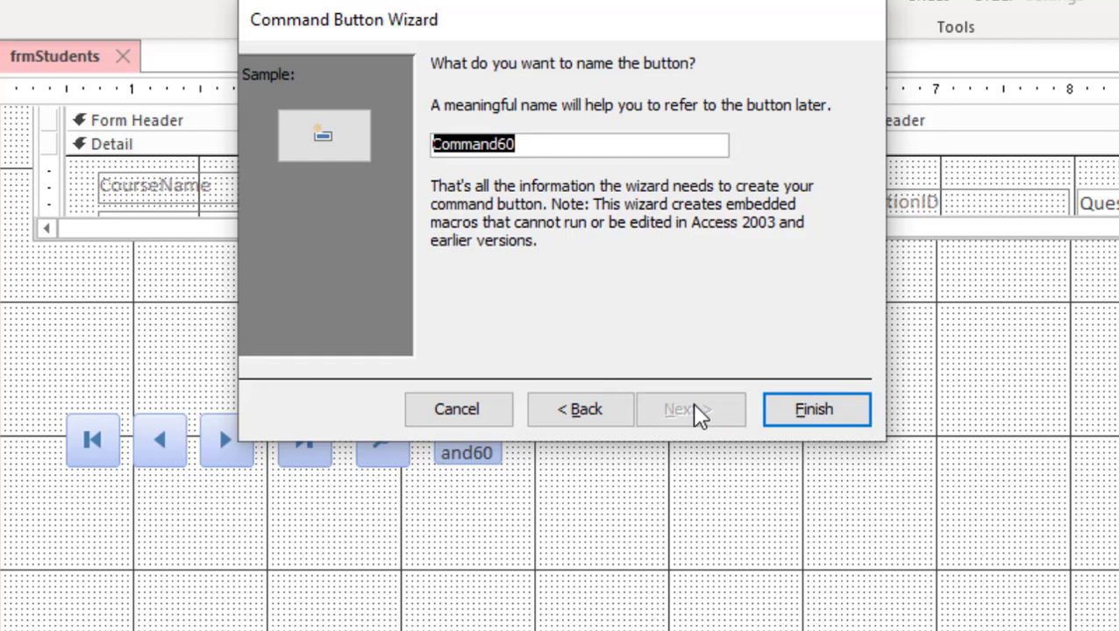
type("addR")
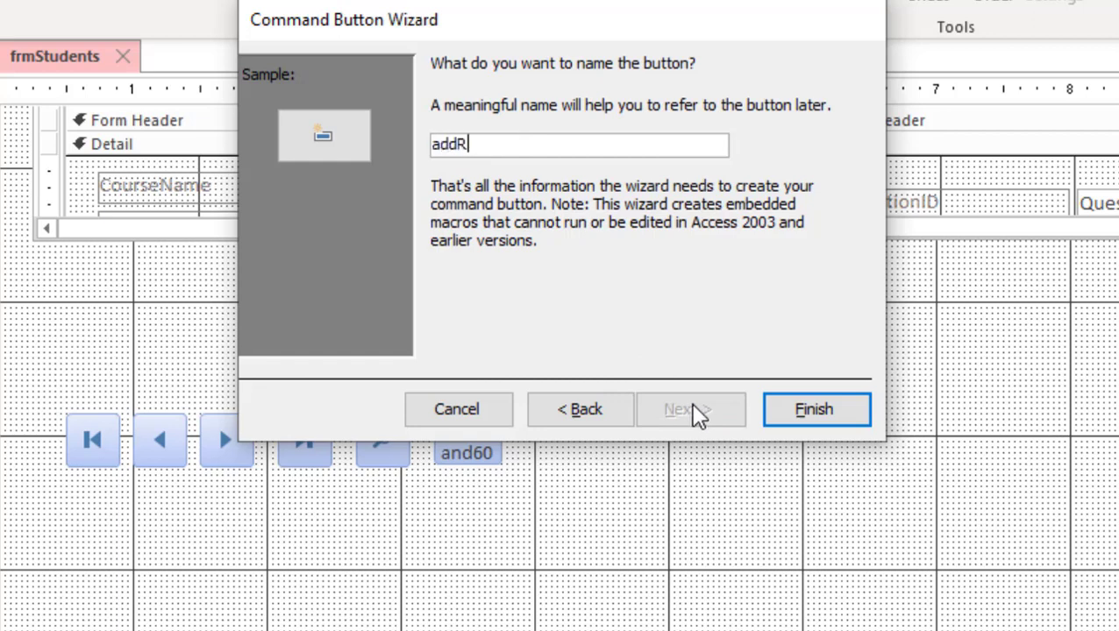
type("e")
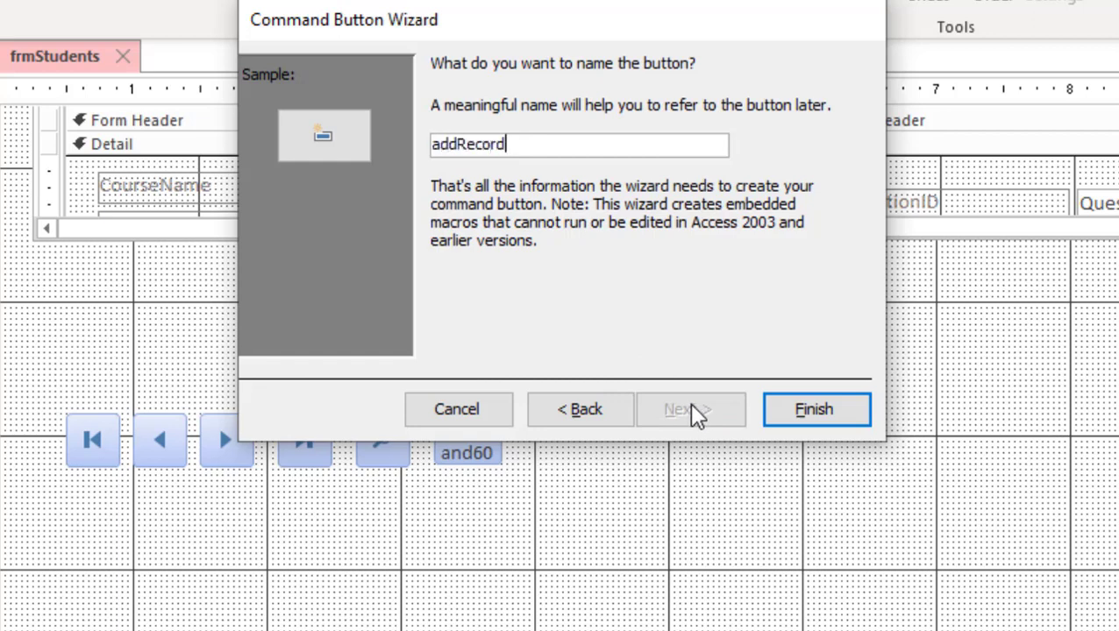
type("cord")
left_click(836, 414)
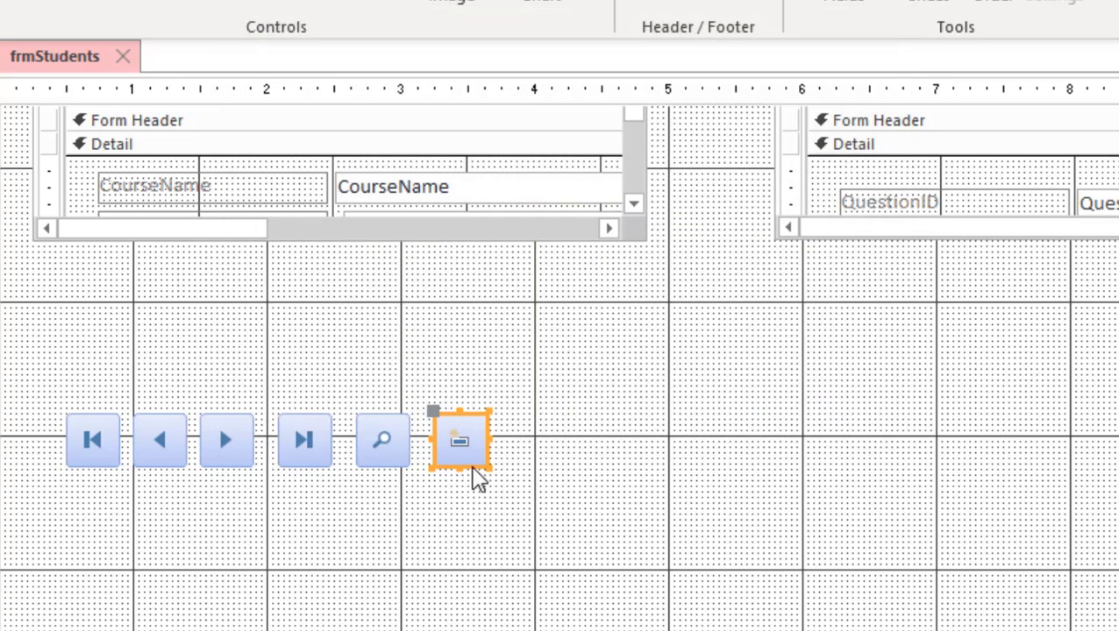
left_click(539, 478)
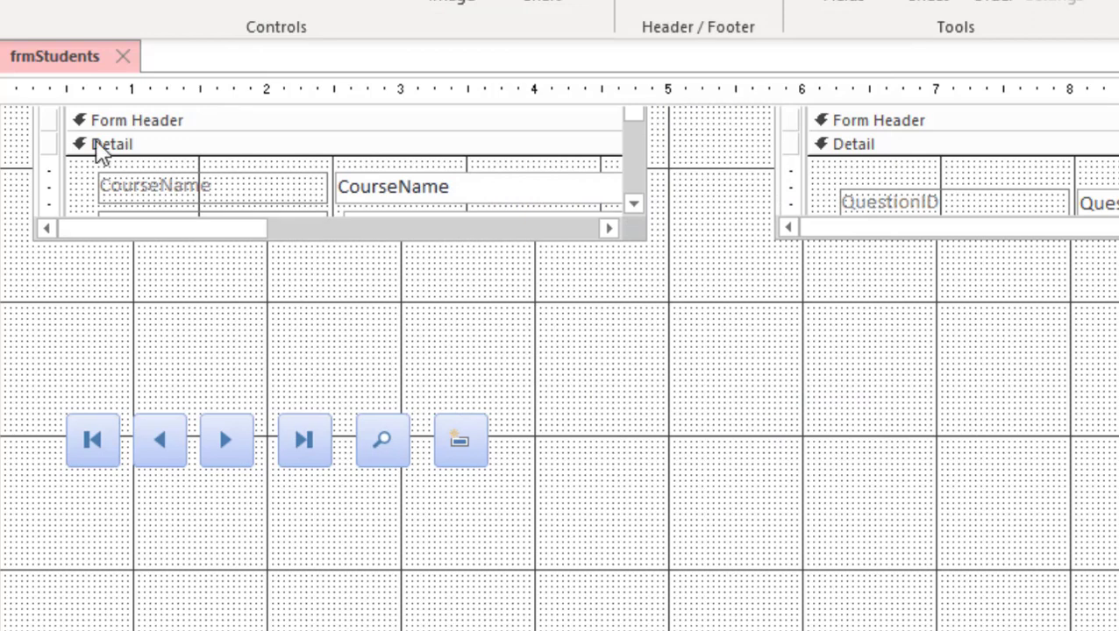
Switch frmStudents to Form View and check the row of command buttons below the Courses subform.
right_click(66, 57)
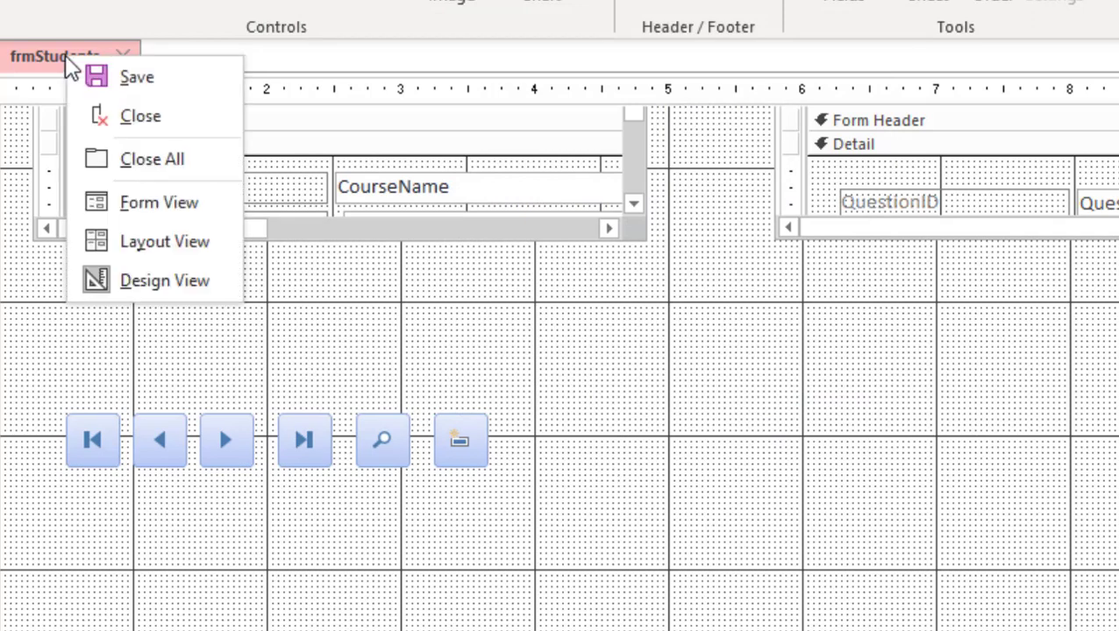
left_click(132, 205)
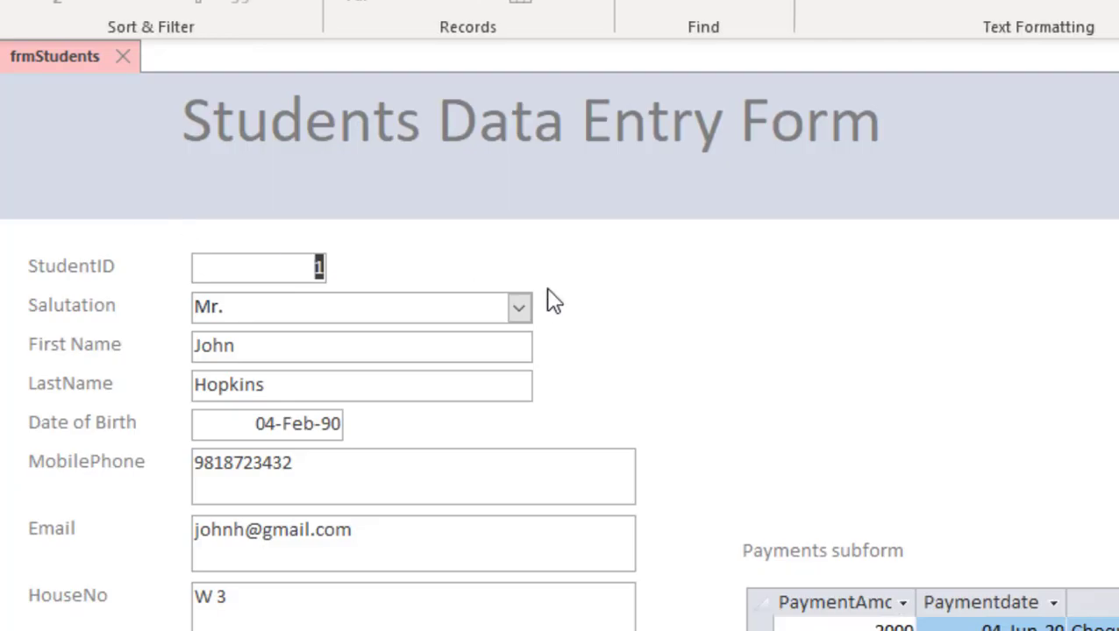
scroll(552, 301, "down", 5)
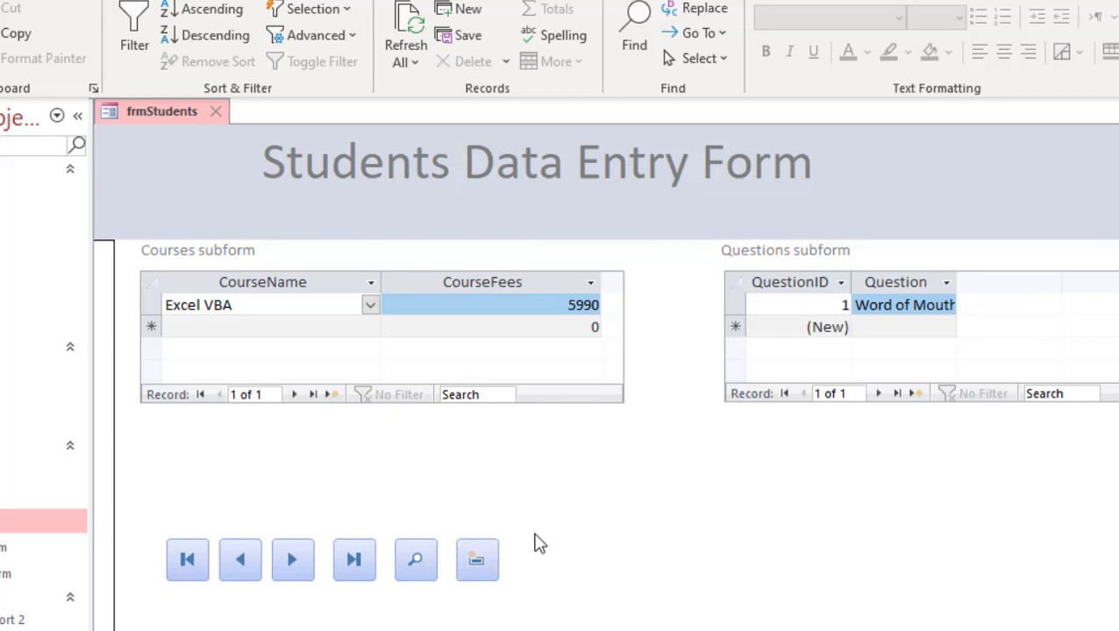
Return frmStudents to Design View and draw a new command button directly after the add record button.
right_click(155, 110)
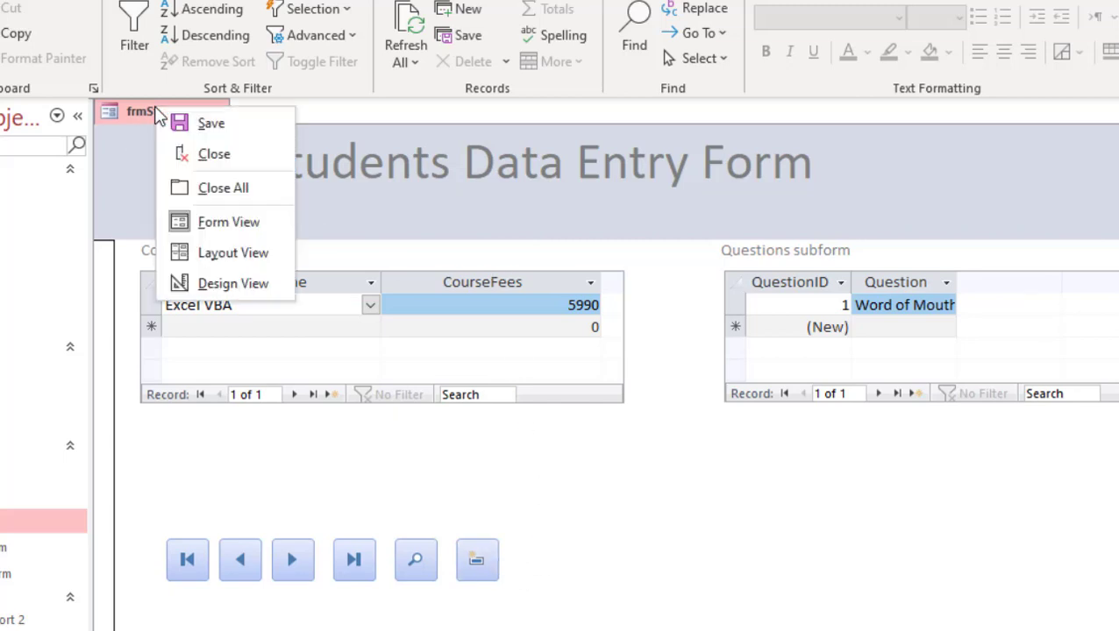
left_click(229, 283)
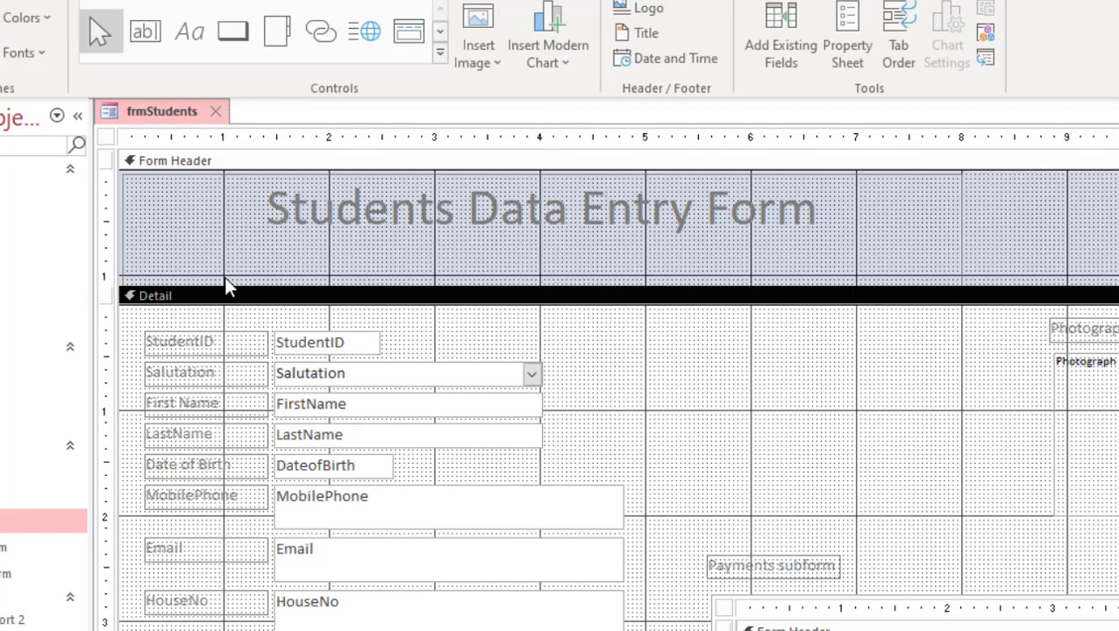
scroll(835, 351, "down", 6)
scroll(835, 353, "down", 2)
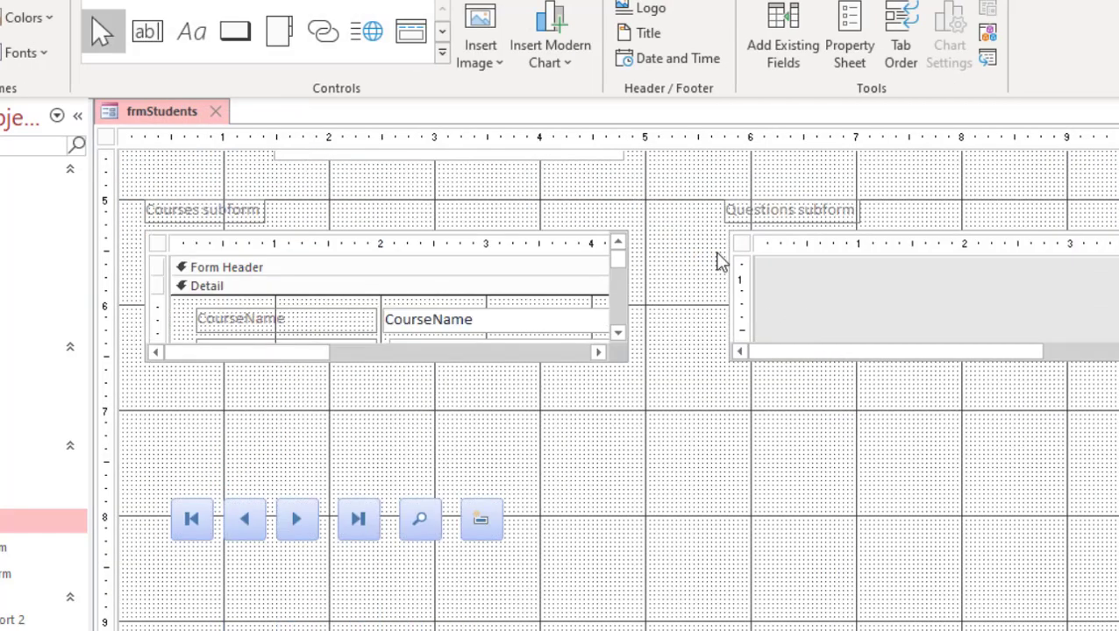
left_click(234, 40)
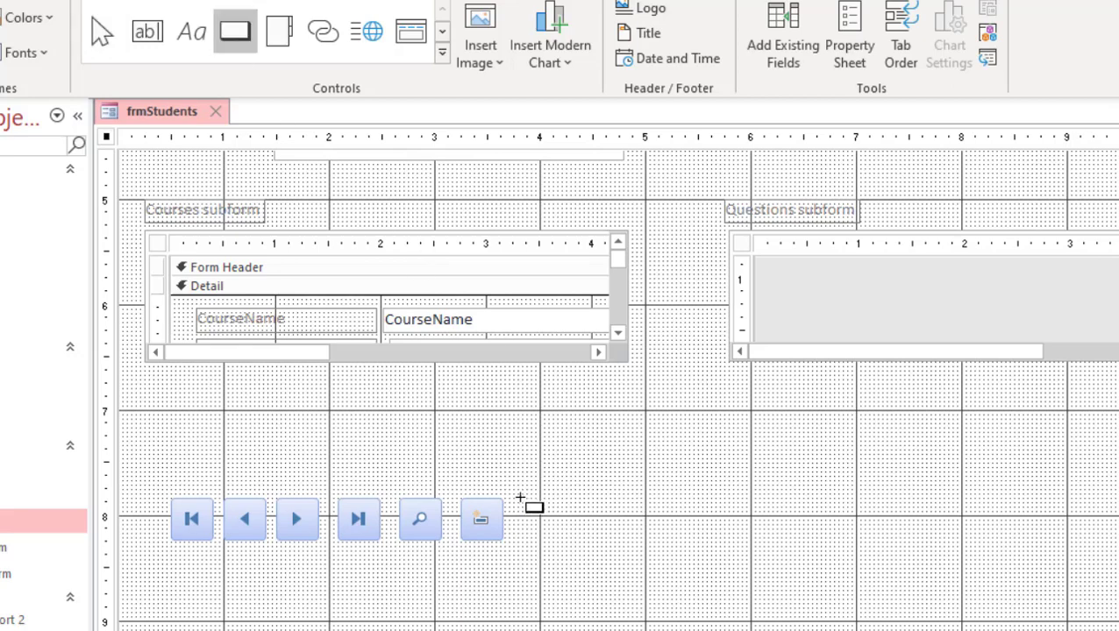
left_click_drag(522, 499, 564, 538)
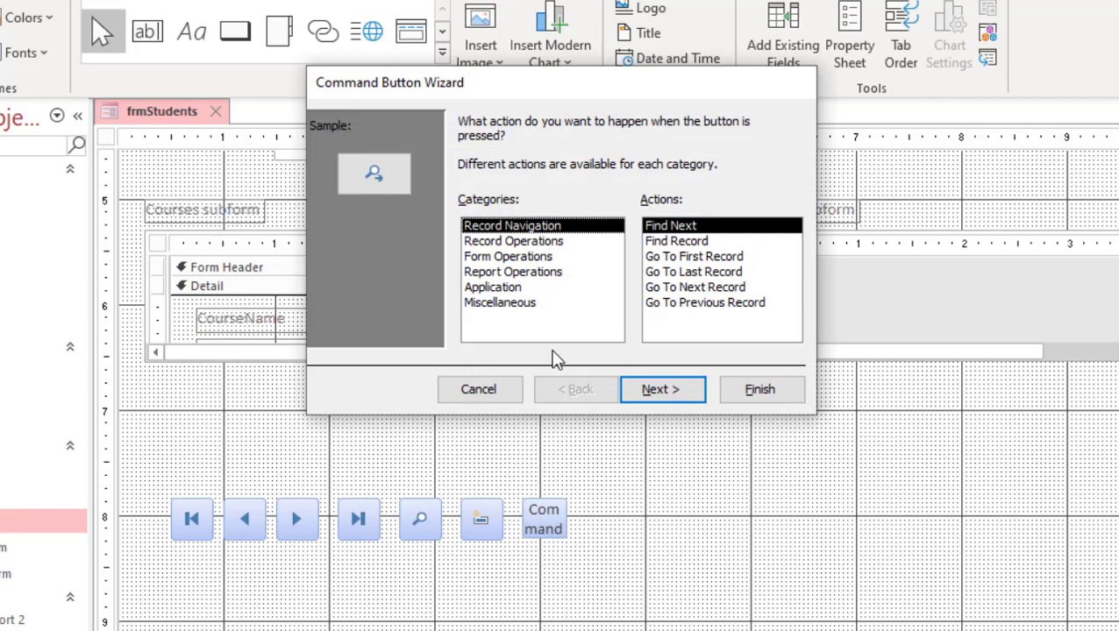
Assign the Form Operations action Close Form to the button, keep the Exit Doorway picture, and name it btnCloseForm.
left_click(512, 256)
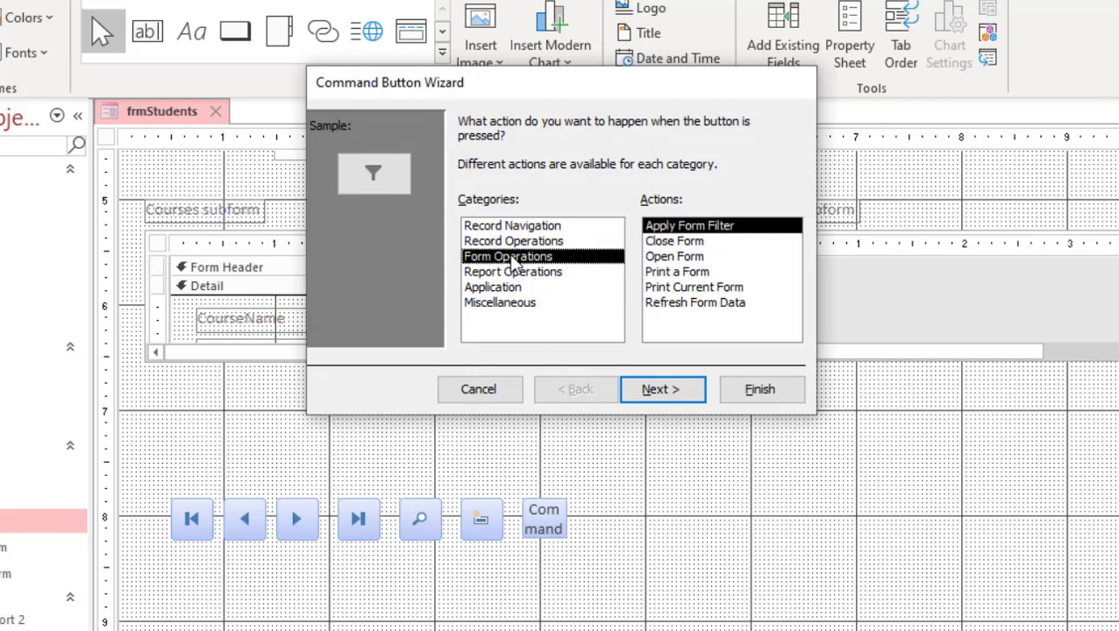
left_click(671, 243)
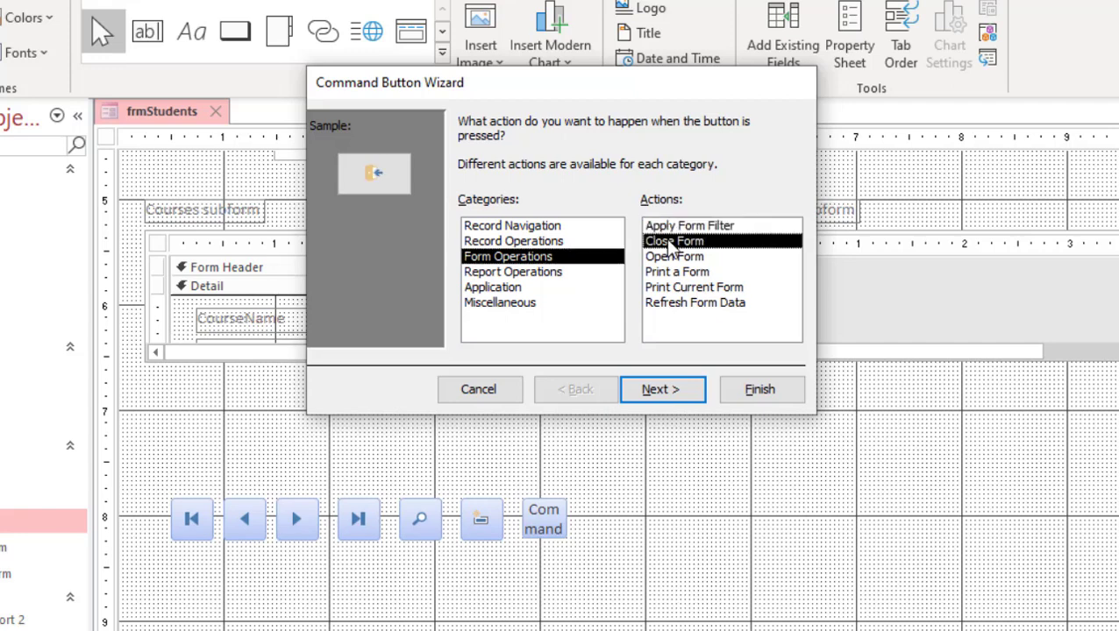
left_click(682, 393)
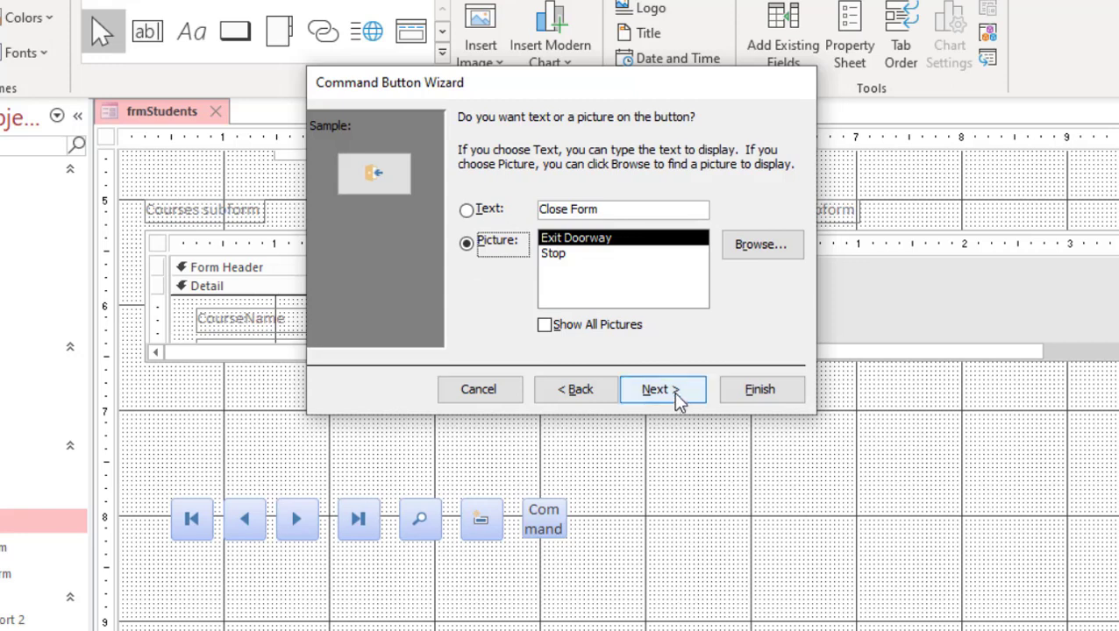
left_click(677, 392)
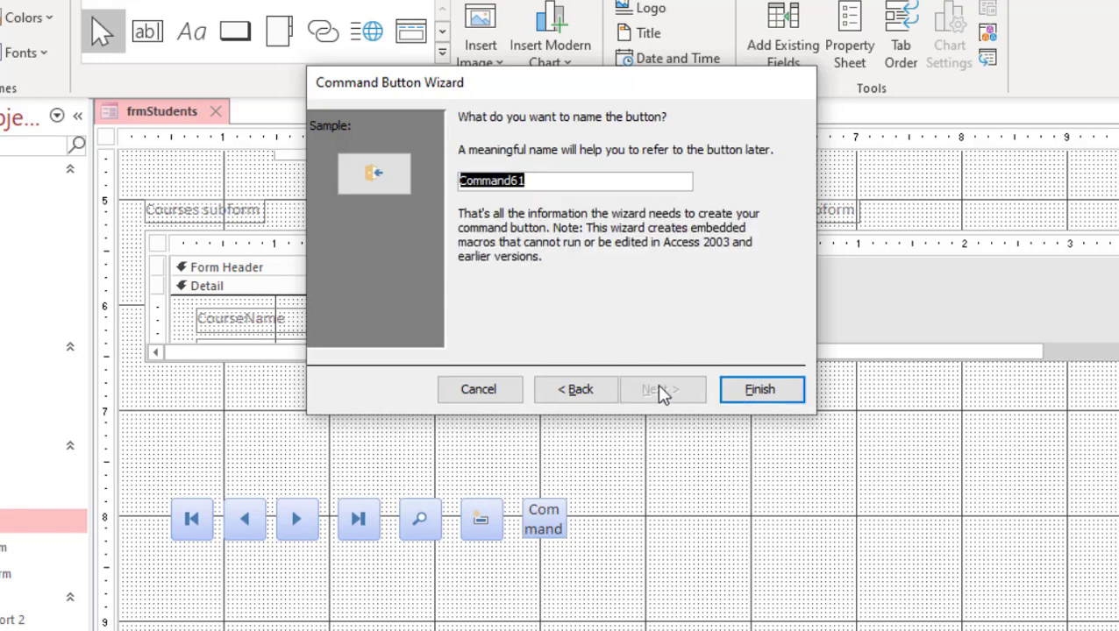
type("btnCloseForm")
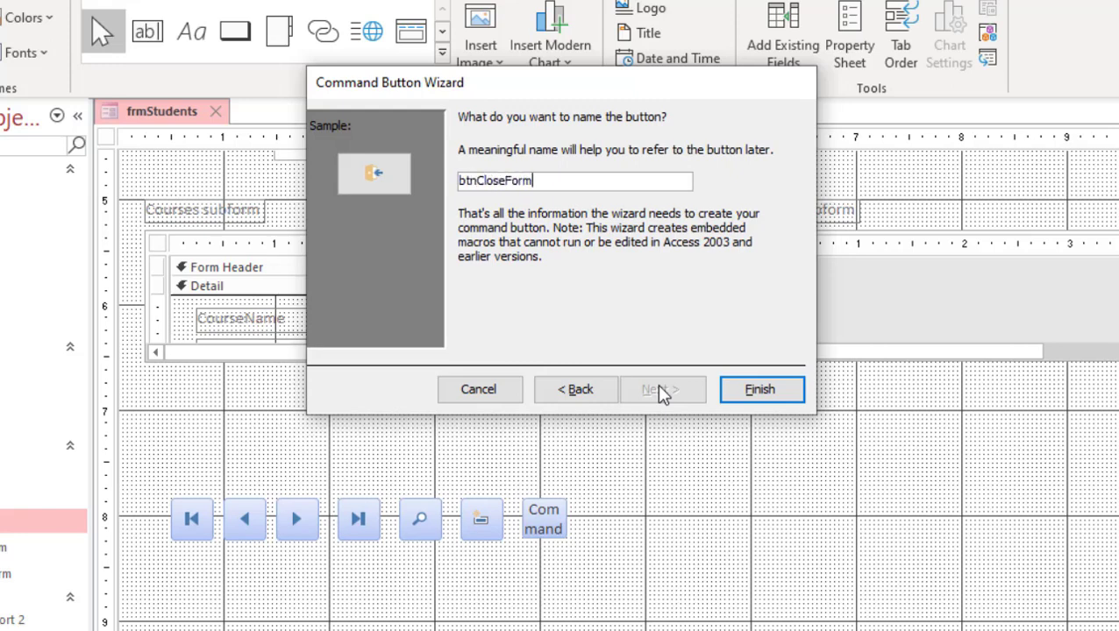
left_click(761, 391)
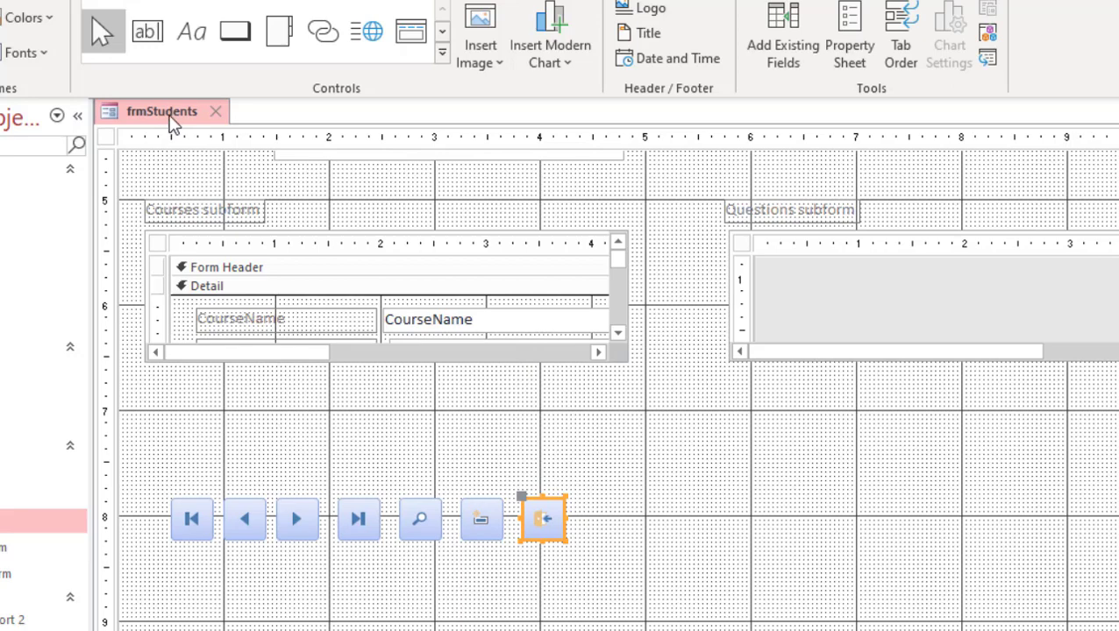
Switch frmStudents to Form View, close it with the new close form button, and save the design changes.
right_click(168, 113)
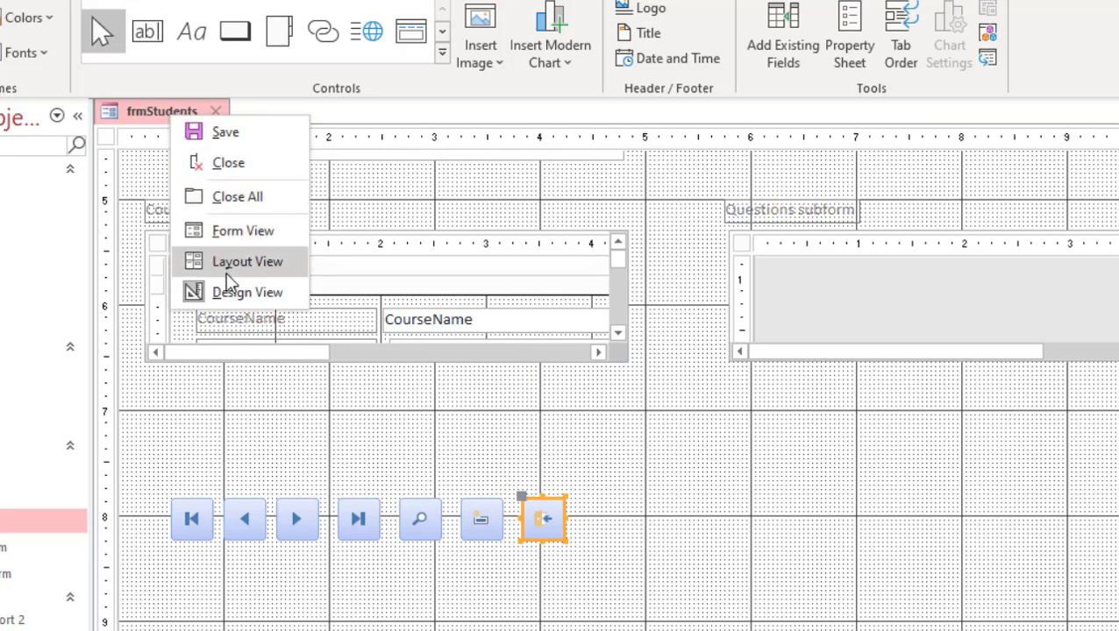
left_click(233, 232)
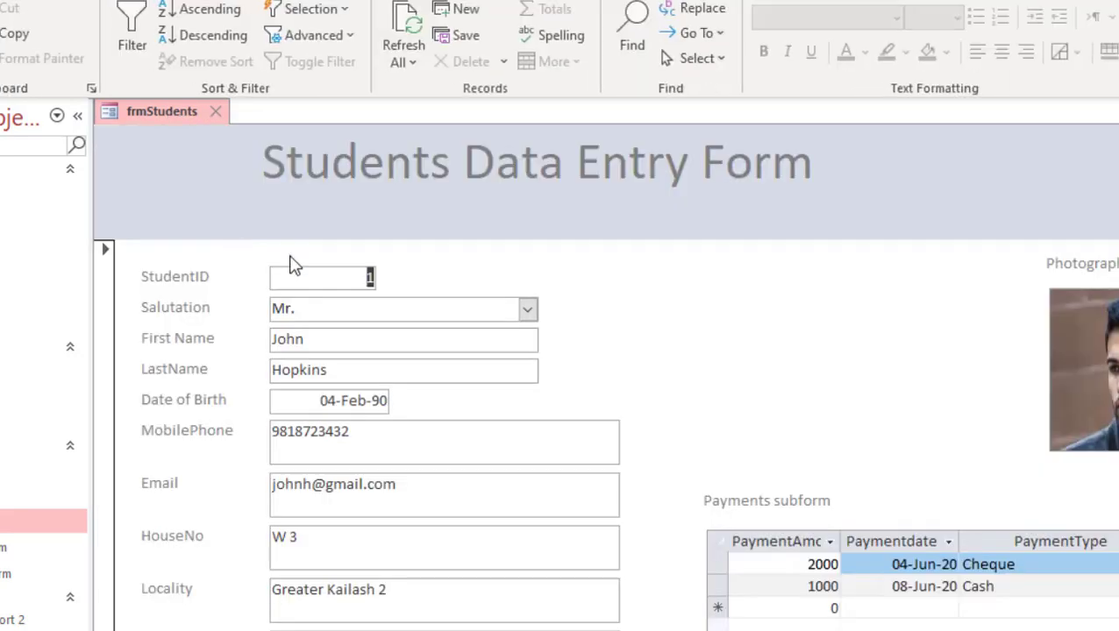
scroll(726, 317, "down", 3)
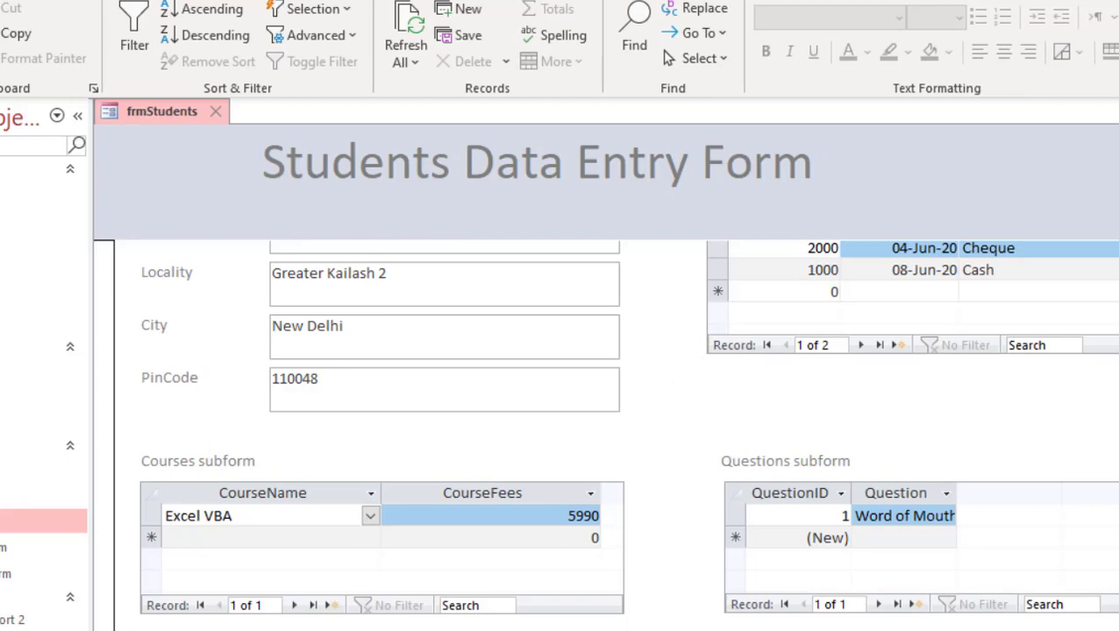
scroll(561, 394, "down", 3)
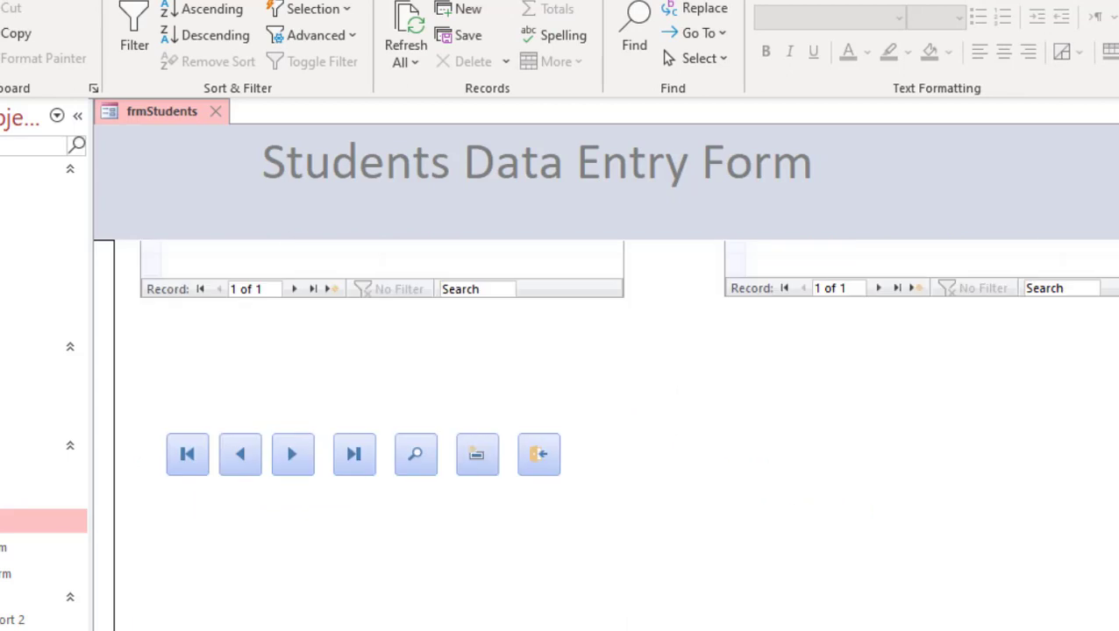
left_click(549, 467)
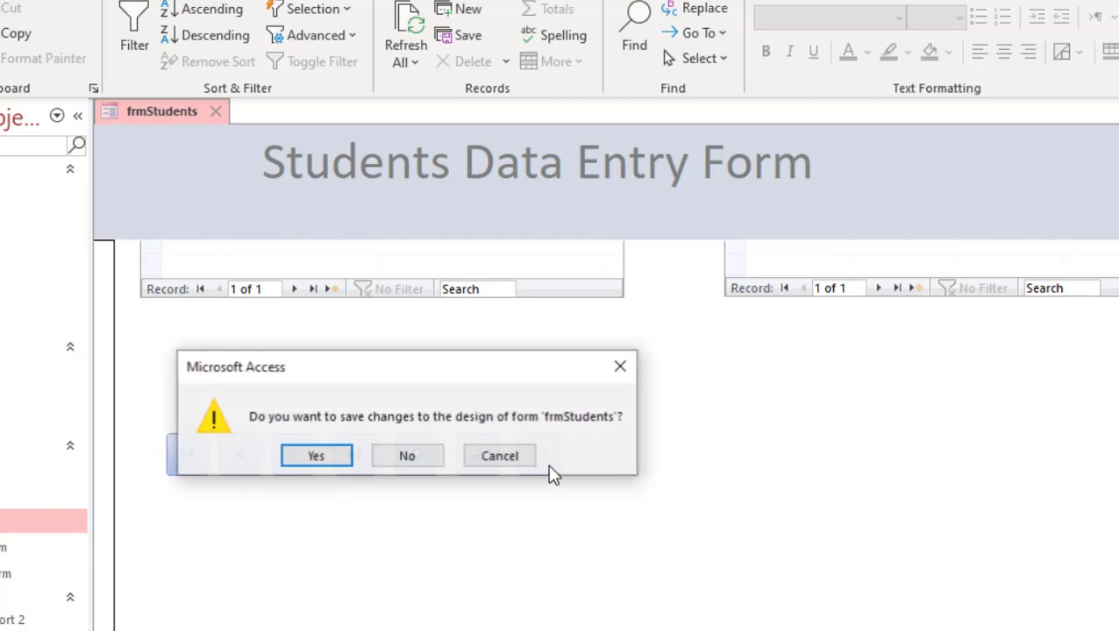
left_click(318, 457)
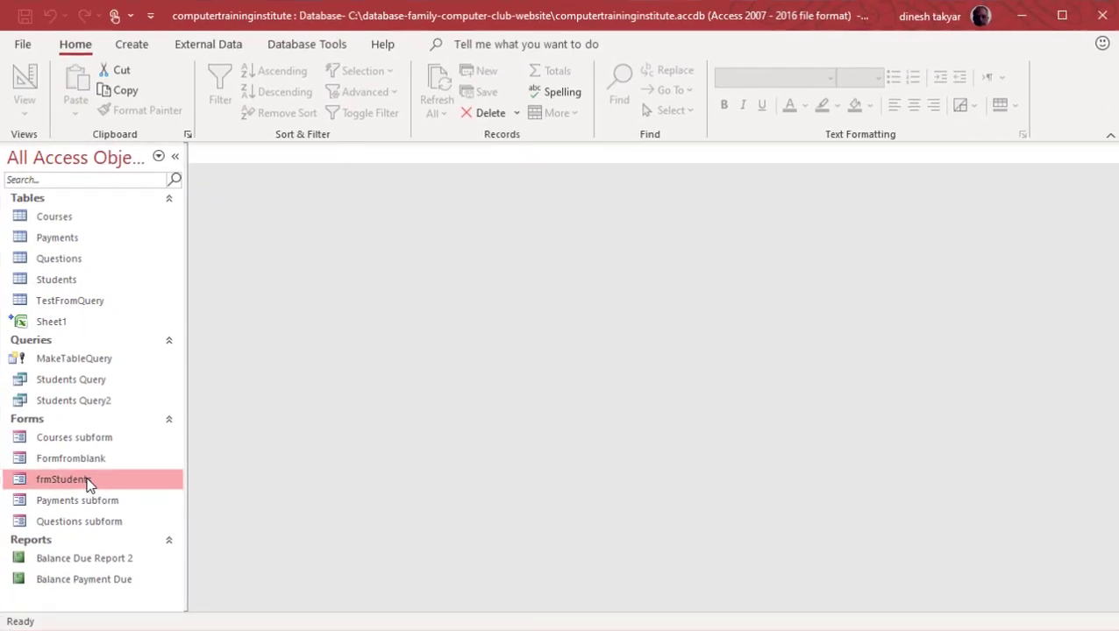
Reopen the frmStudents form and bring its row of command buttons into view.
double_click(63, 479)
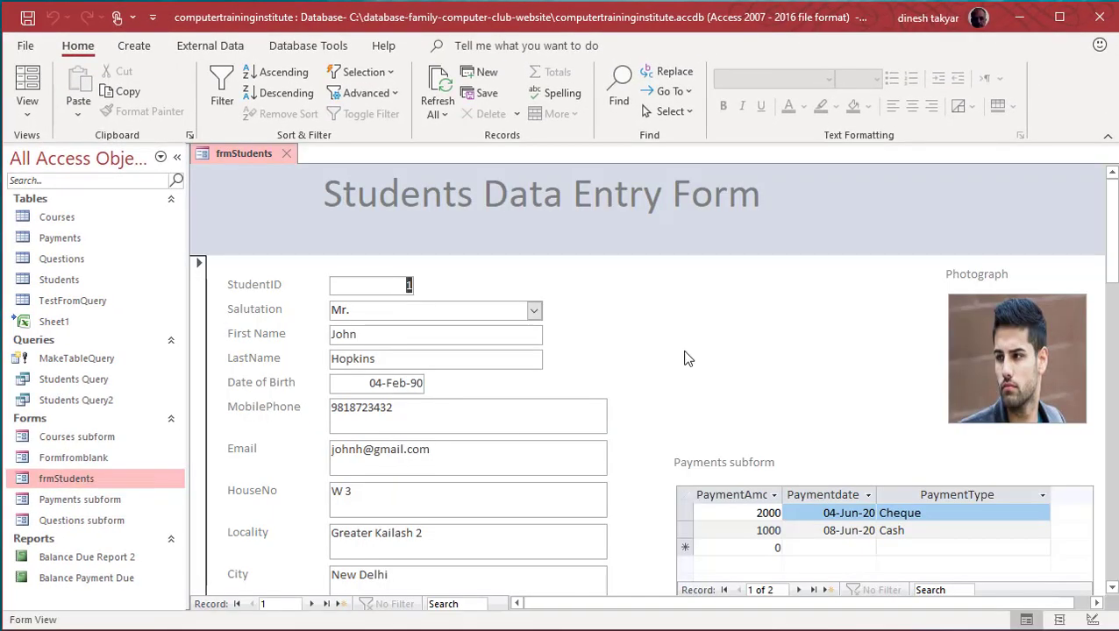
scroll(686, 352, "down", 2)
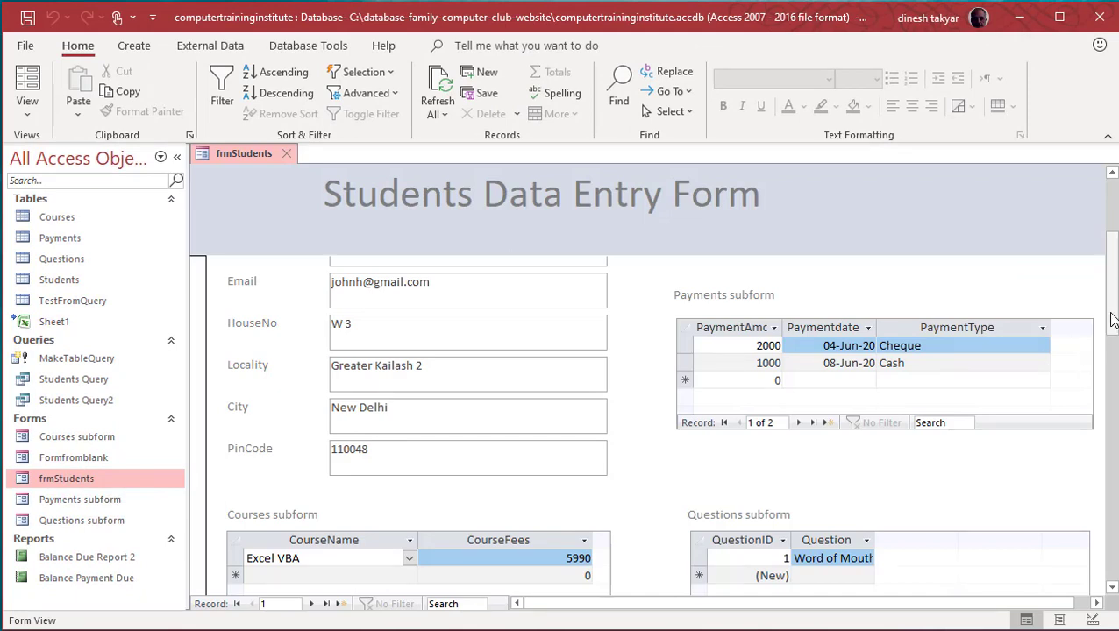
left_click_drag(1109, 317, 1113, 426)
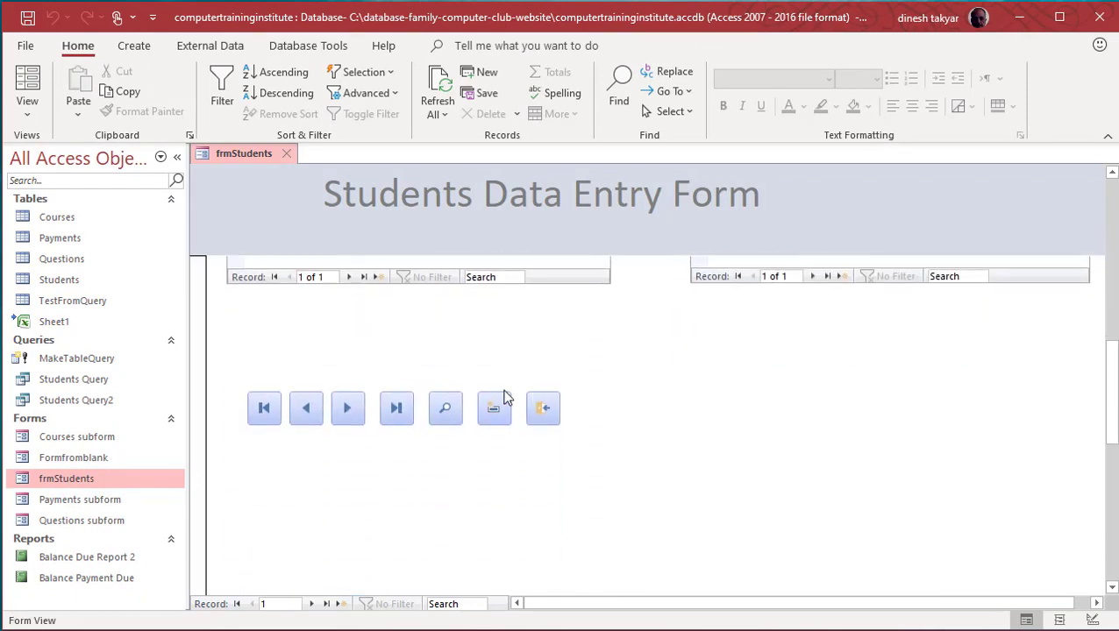
In Design View, move all seven command buttons together about 2 inches right and slightly up, centring them below the subforms.
right_click(260, 155)
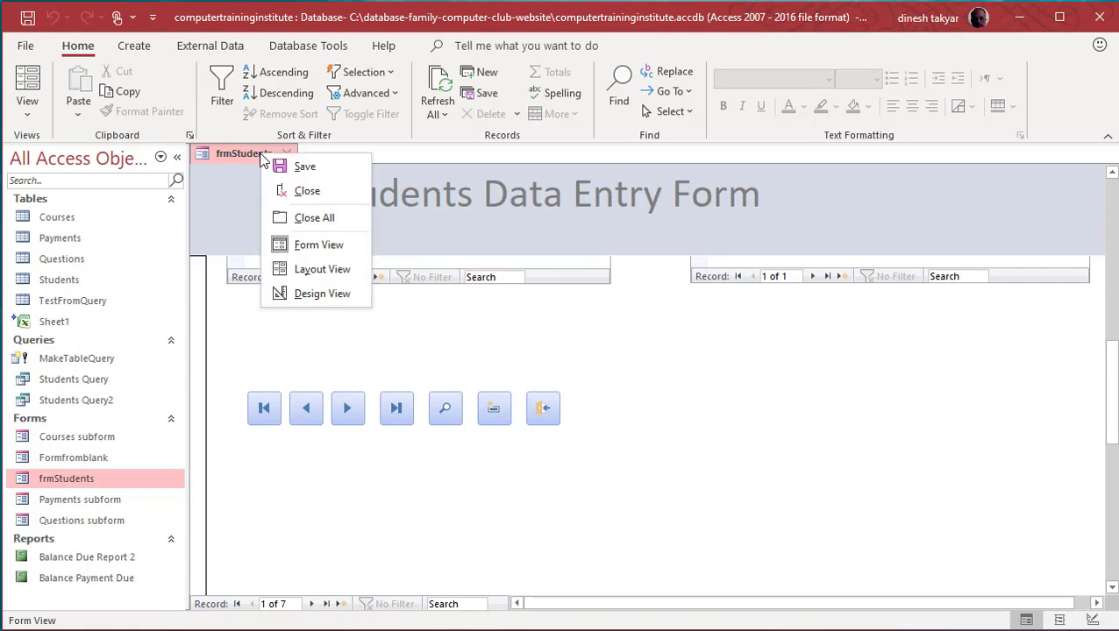
left_click(315, 290)
scroll(654, 296, "down", 10)
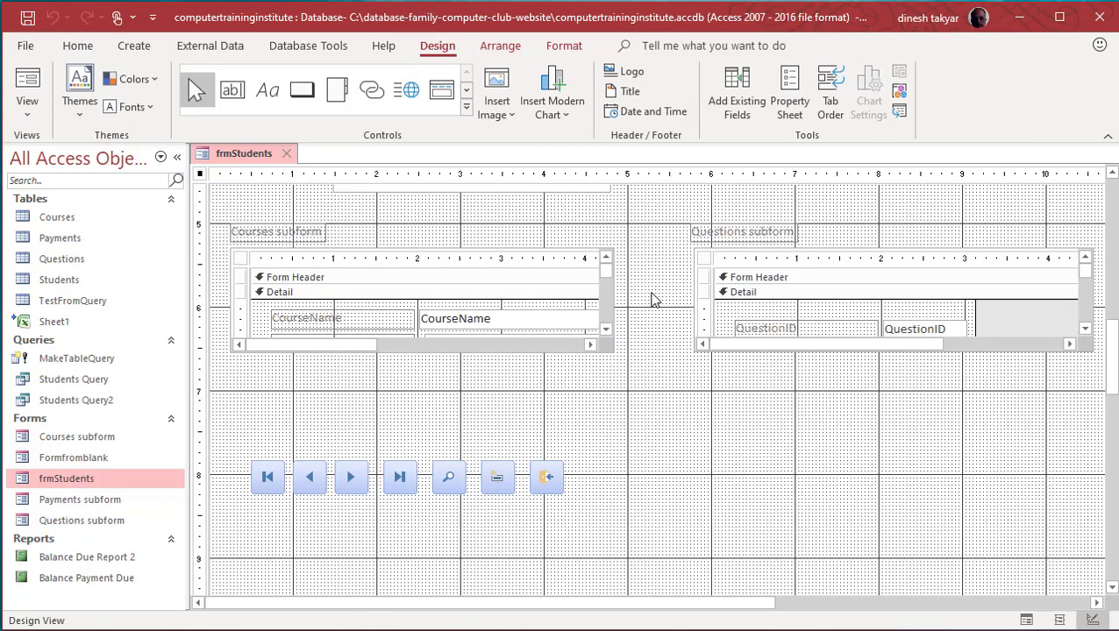
left_click_drag(240, 439, 601, 539)
left_click_drag(502, 467, 668, 443)
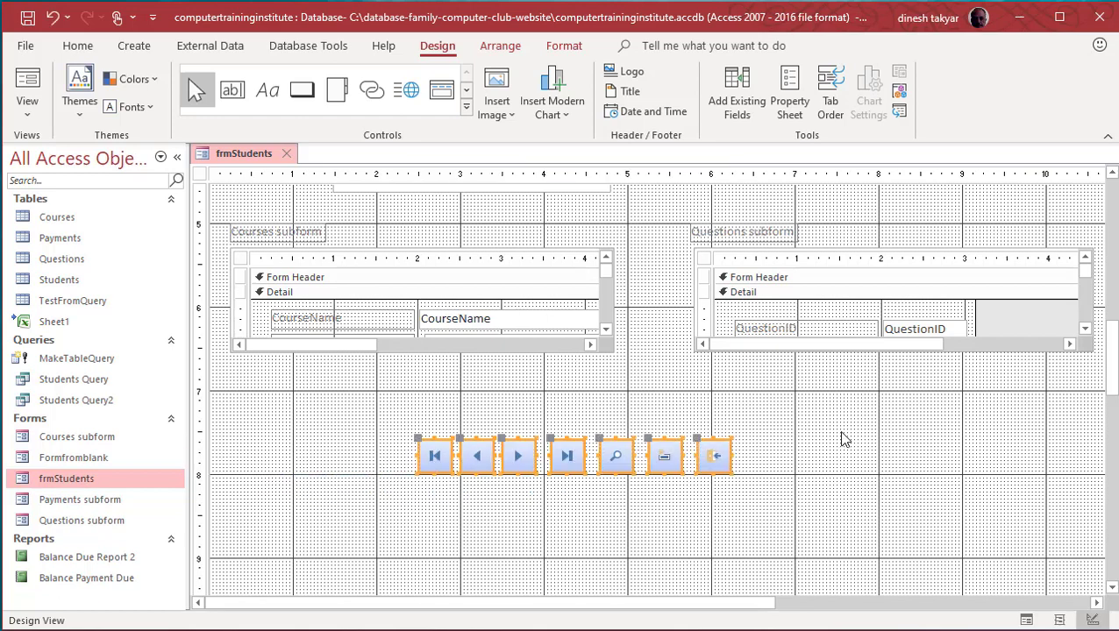
left_click(842, 438)
Switch frmStudents to Form View and test the next, previous, last and first record buttons.
right_click(267, 163)
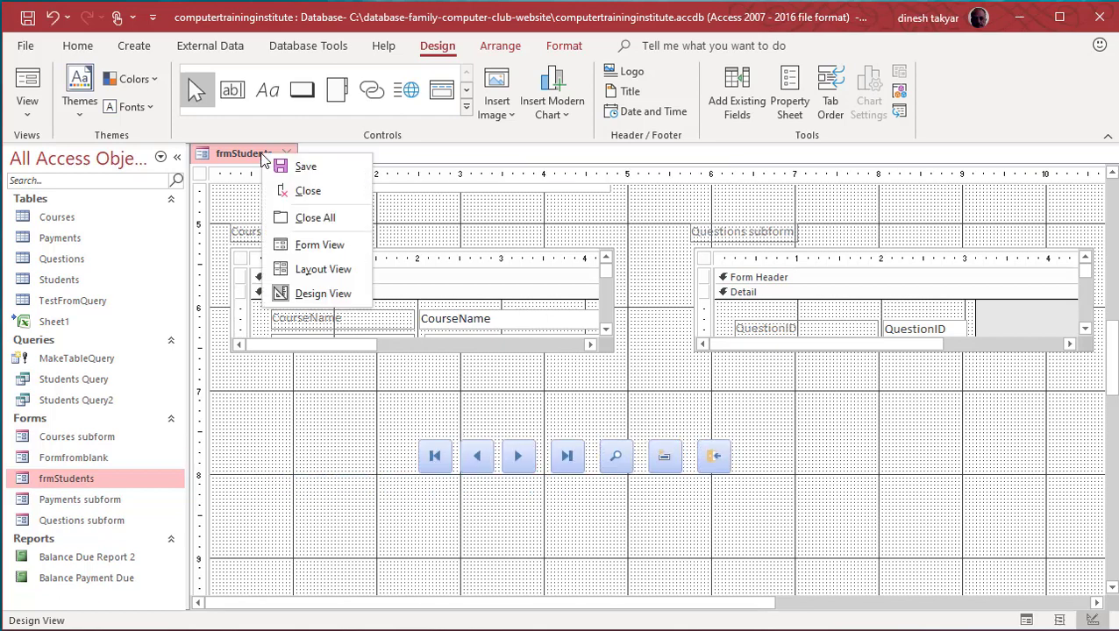
left_click(307, 248)
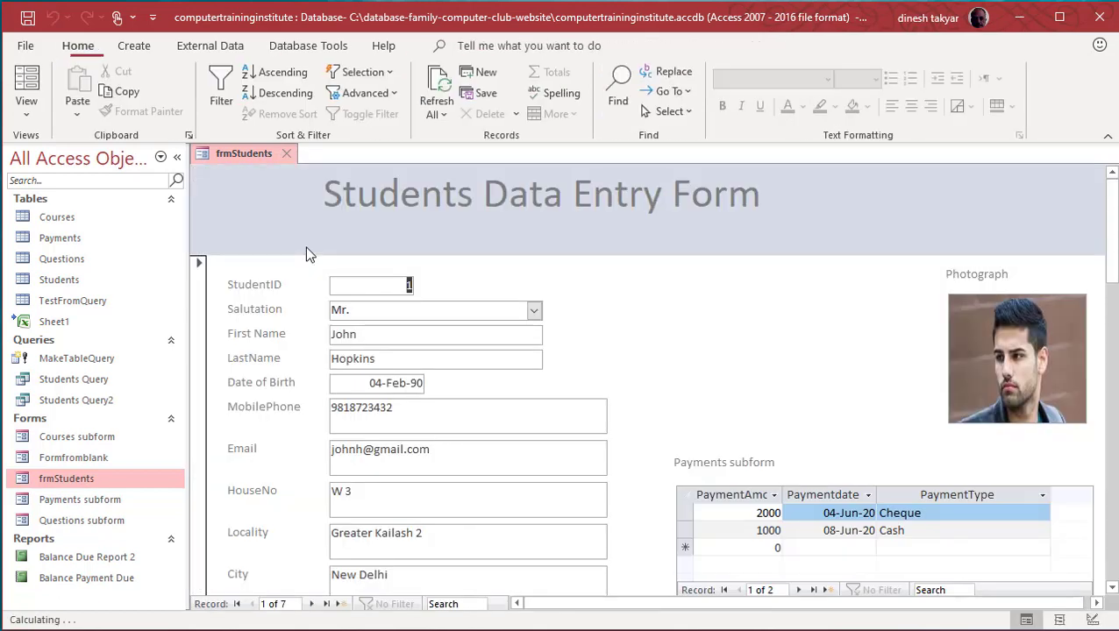
scroll(689, 325, "down", 3)
scroll(1047, 381, "down", 5)
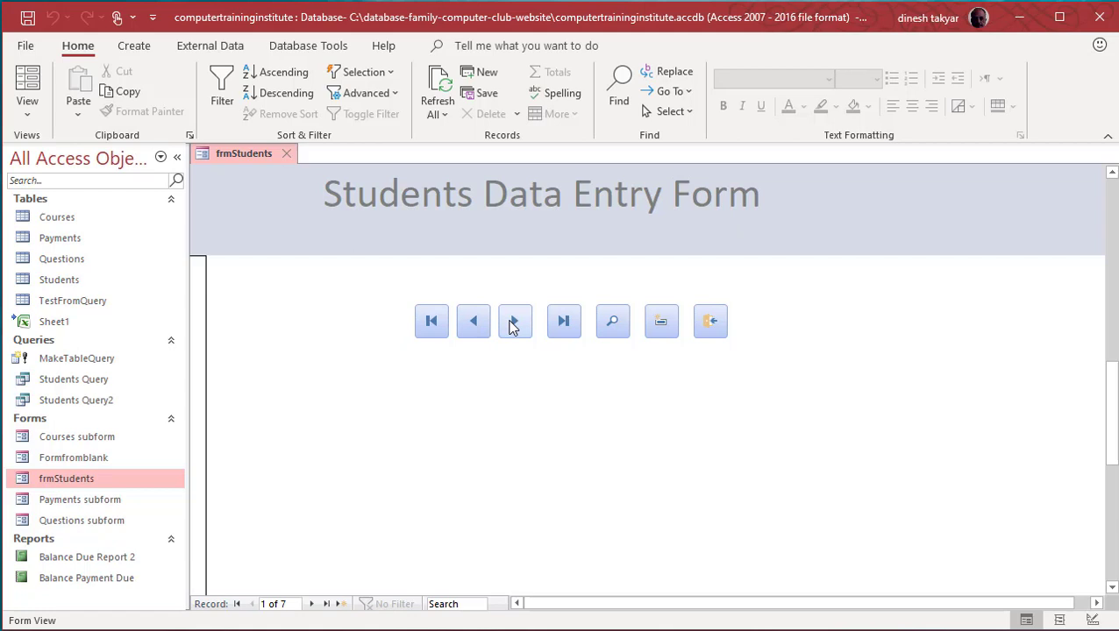
left_click(513, 324)
left_click(474, 324)
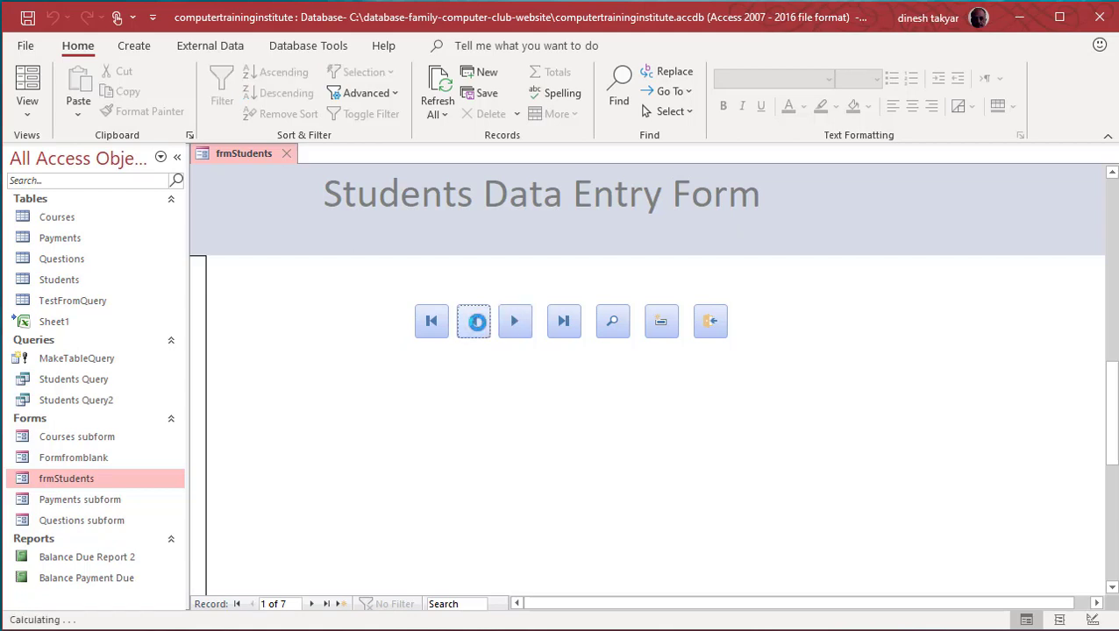
left_click(562, 325)
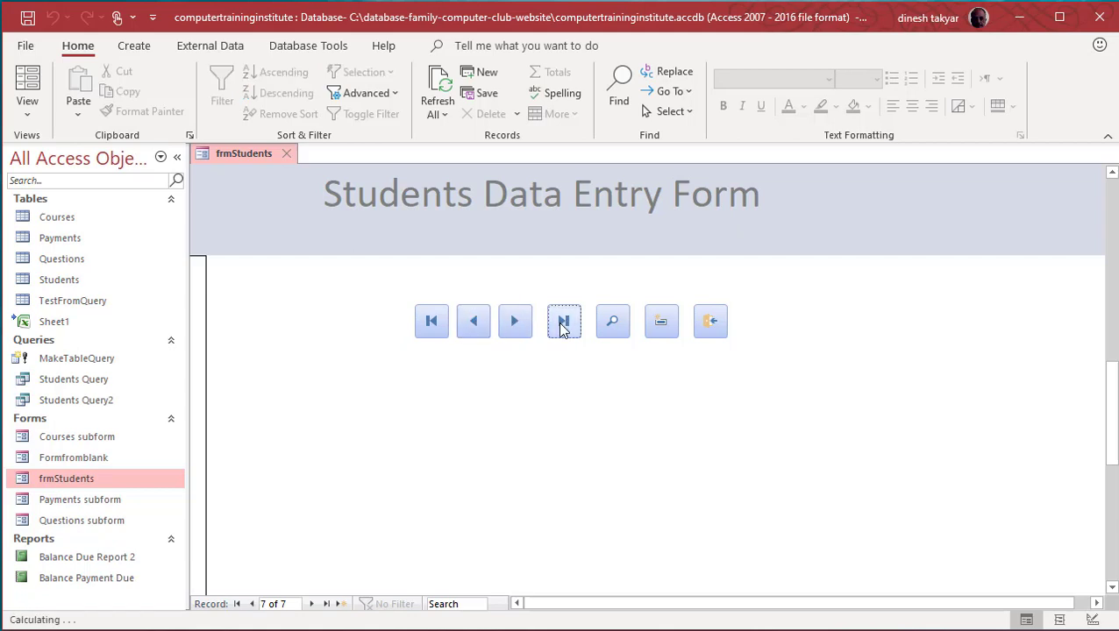
left_click(431, 327)
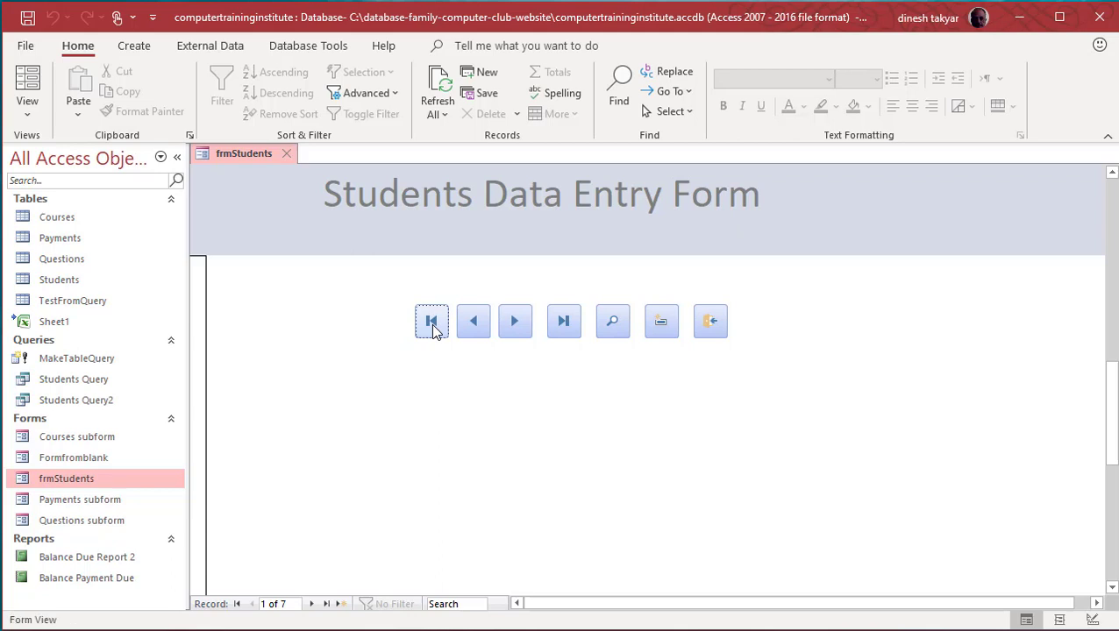
Open and close Find and Replace with the find button, and start a blank student record with the Add Record button.
left_click(613, 325)
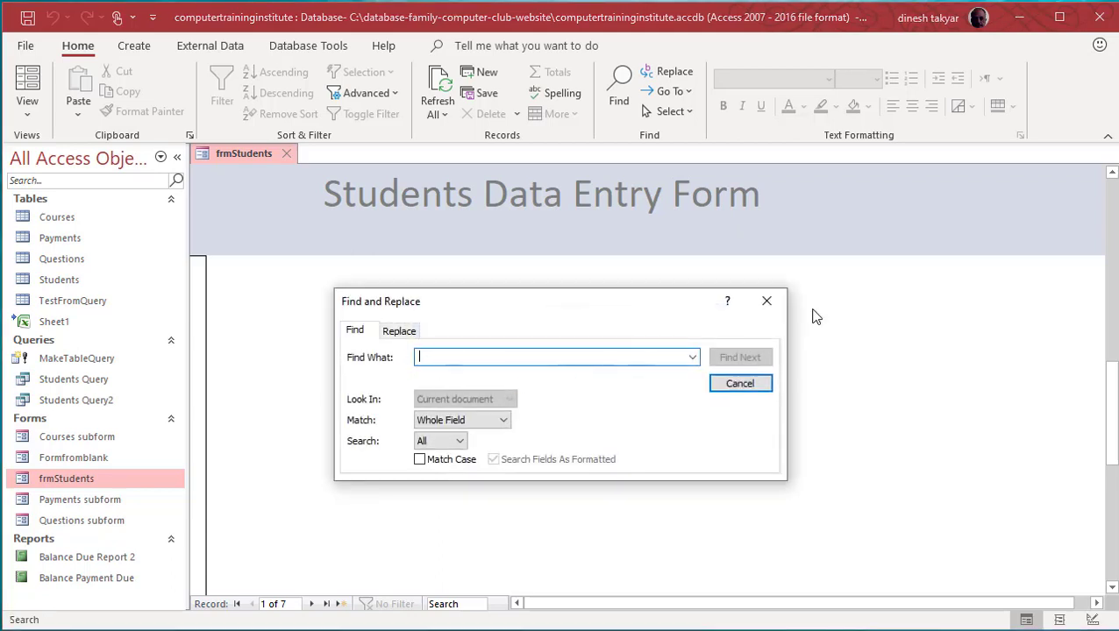
left_click(759, 305)
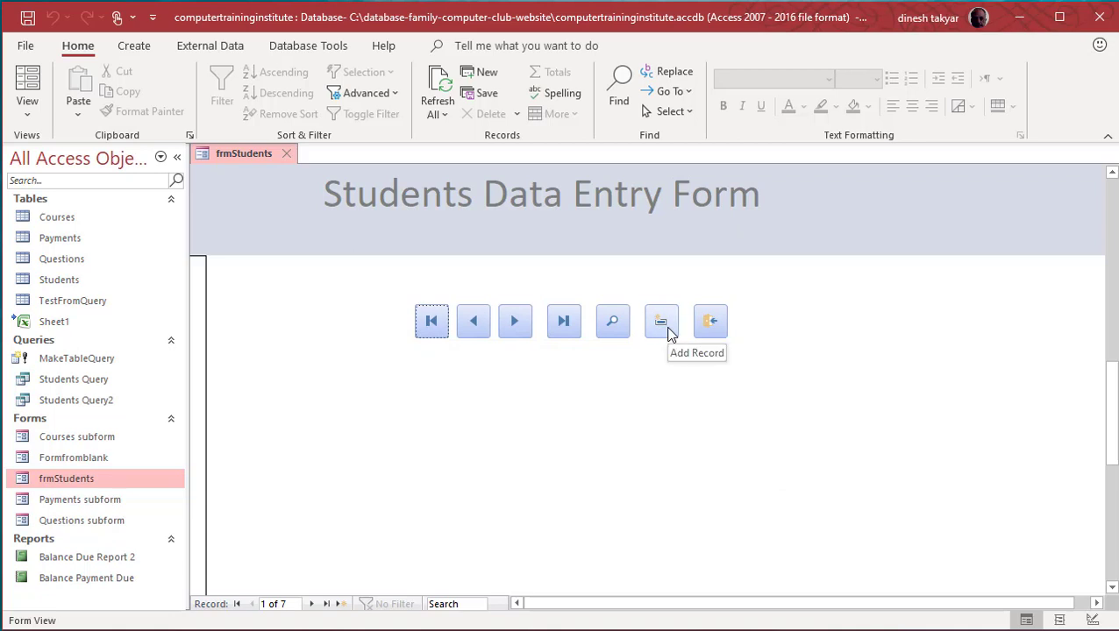
left_click(662, 327)
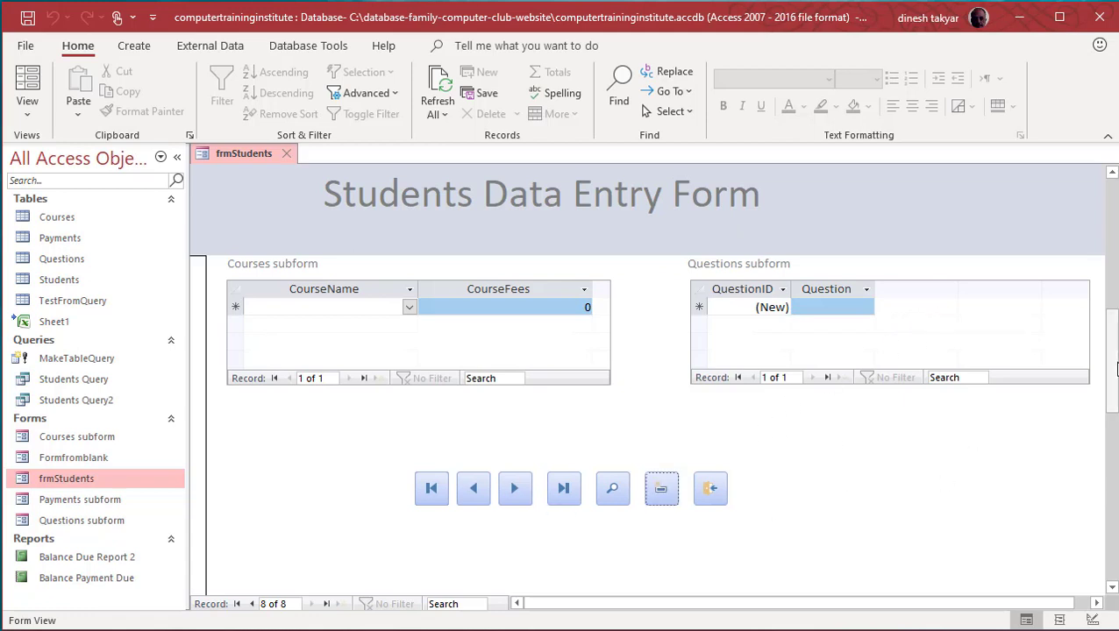
Check the blank student record, then test the close-form button on frmStudents and save the design changes.
left_click_drag(1114, 368, 1114, 232)
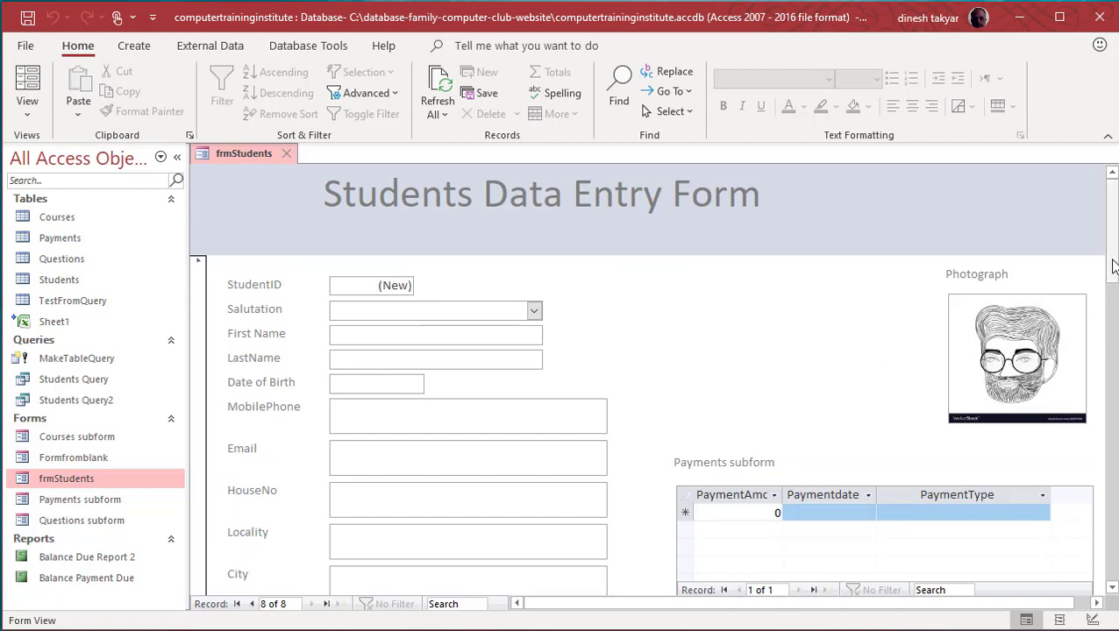
left_click_drag(1112, 267, 1112, 419)
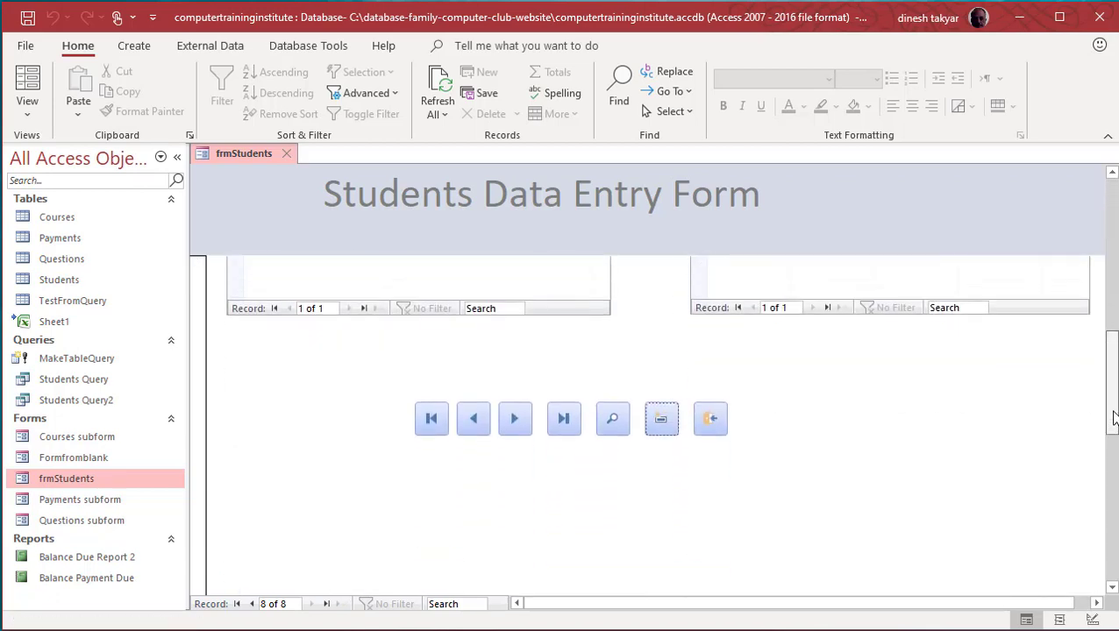
left_click(708, 424)
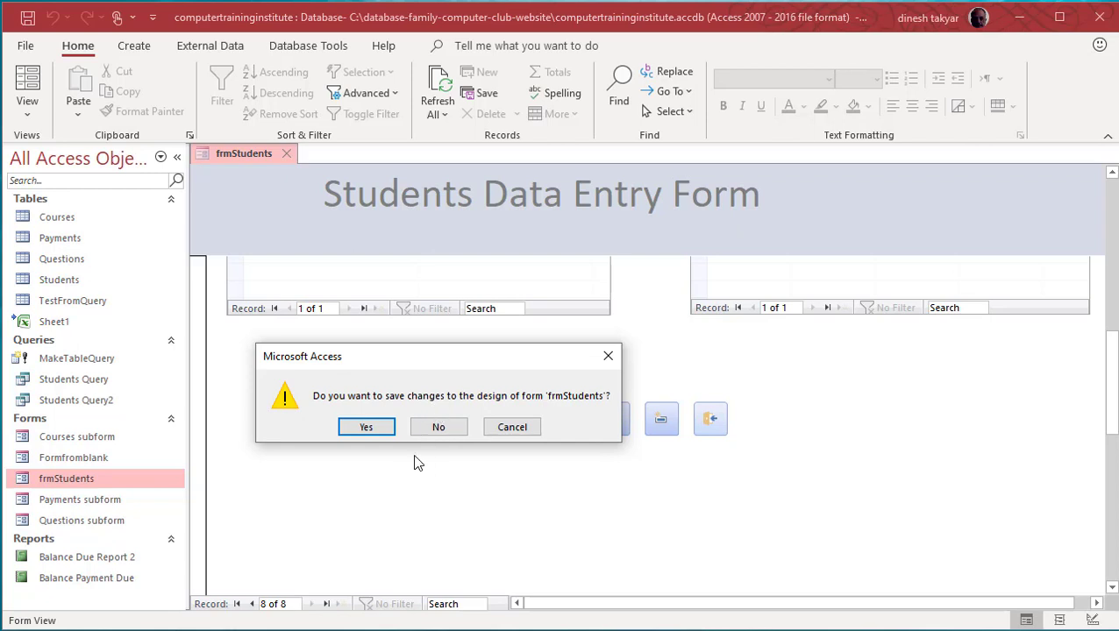
left_click(365, 428)
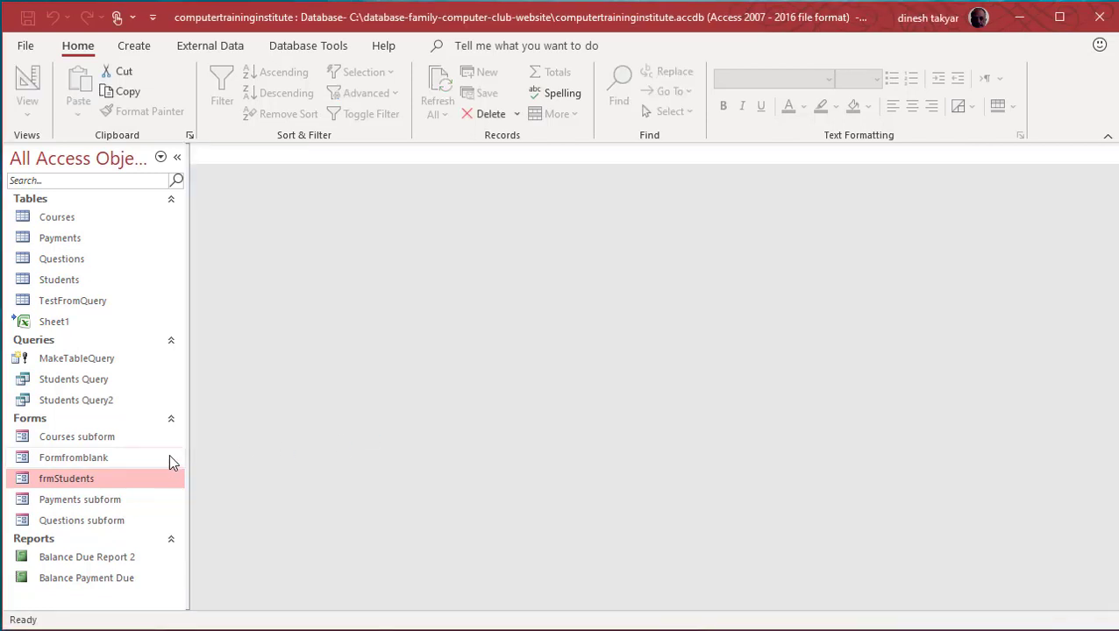
Reopen frmStudents in Form View and compare its command buttons with the built-in record navigation bar.
right_click(48, 479)
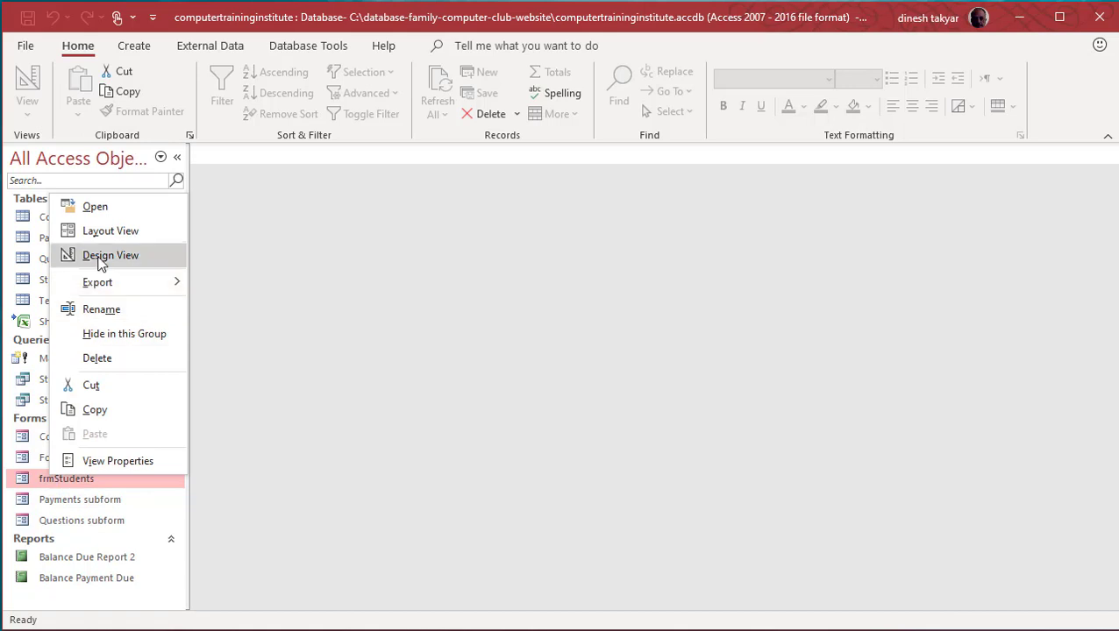
left_click(94, 207)
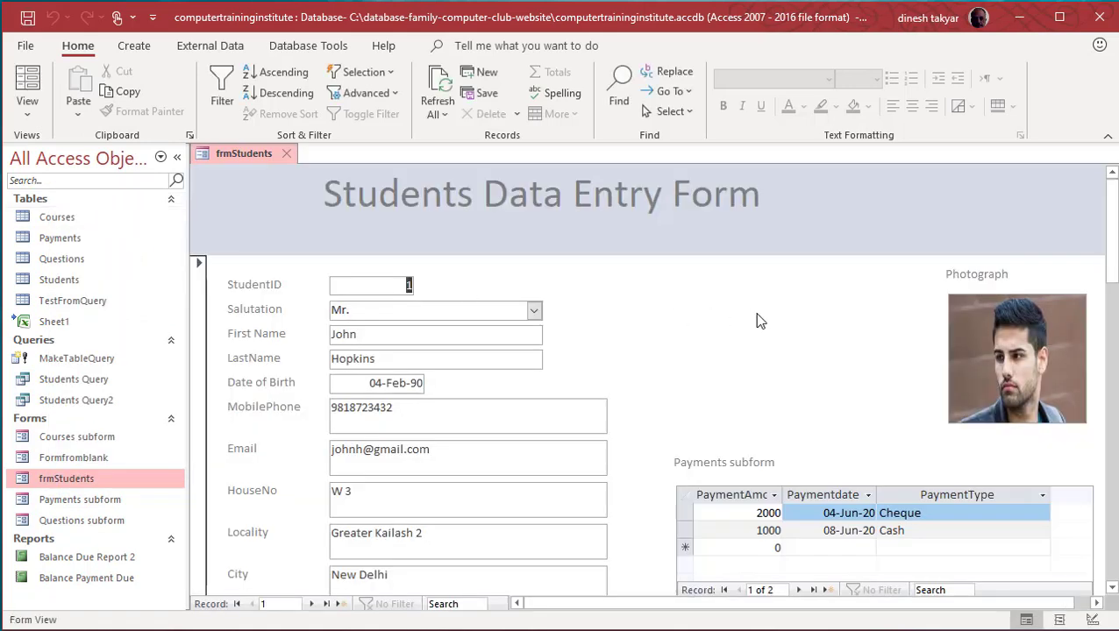
scroll(756, 320, "down", 3)
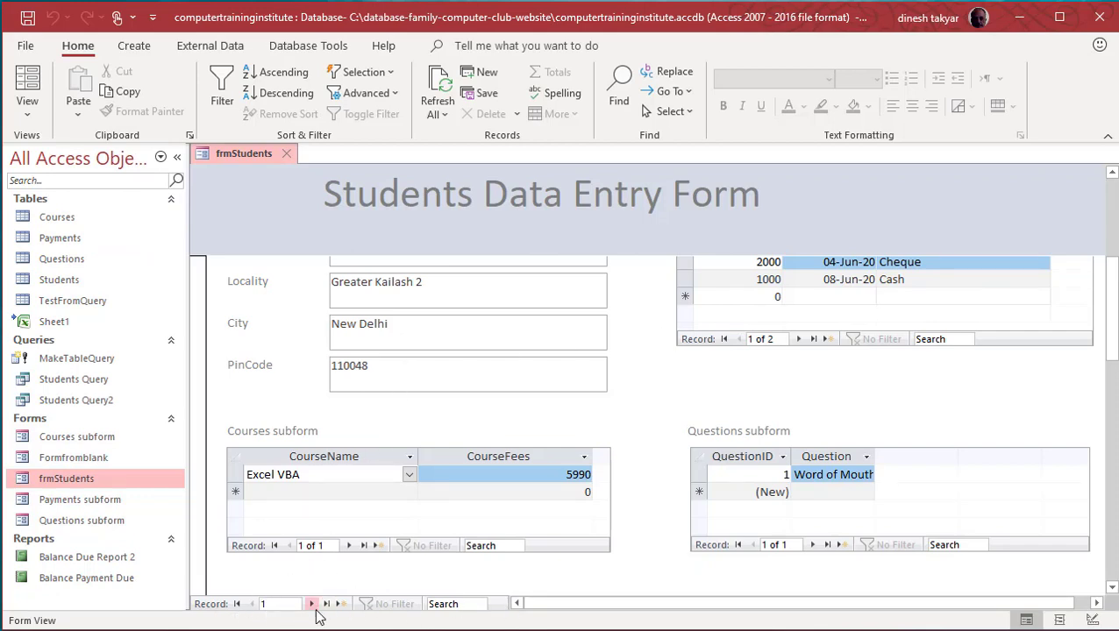
scroll(668, 363, "down", 4)
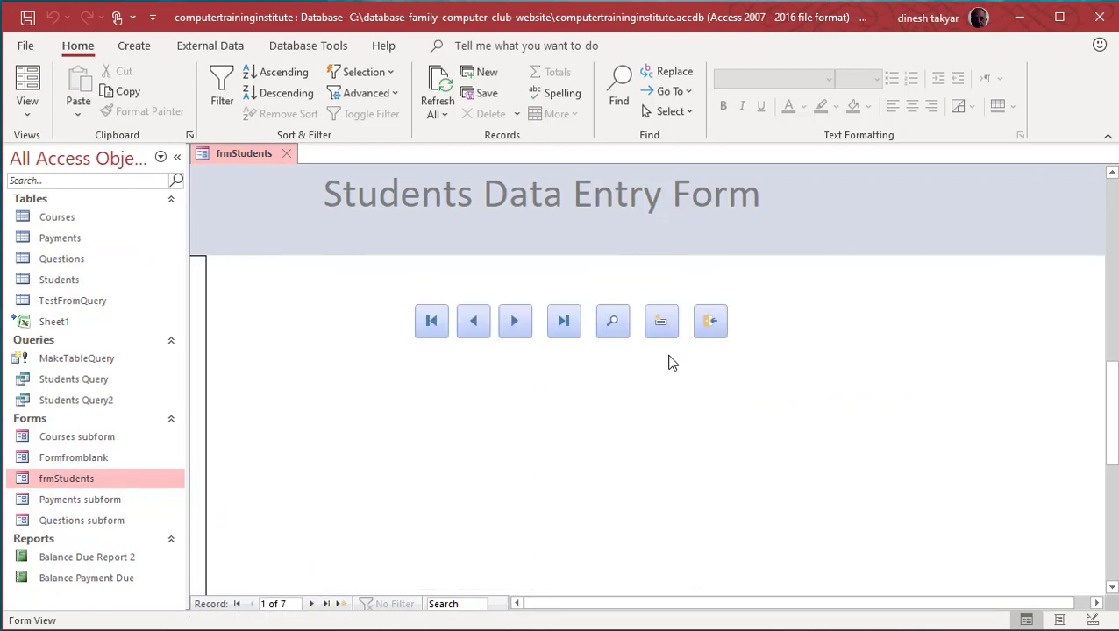
scroll(673, 390, "up", 2)
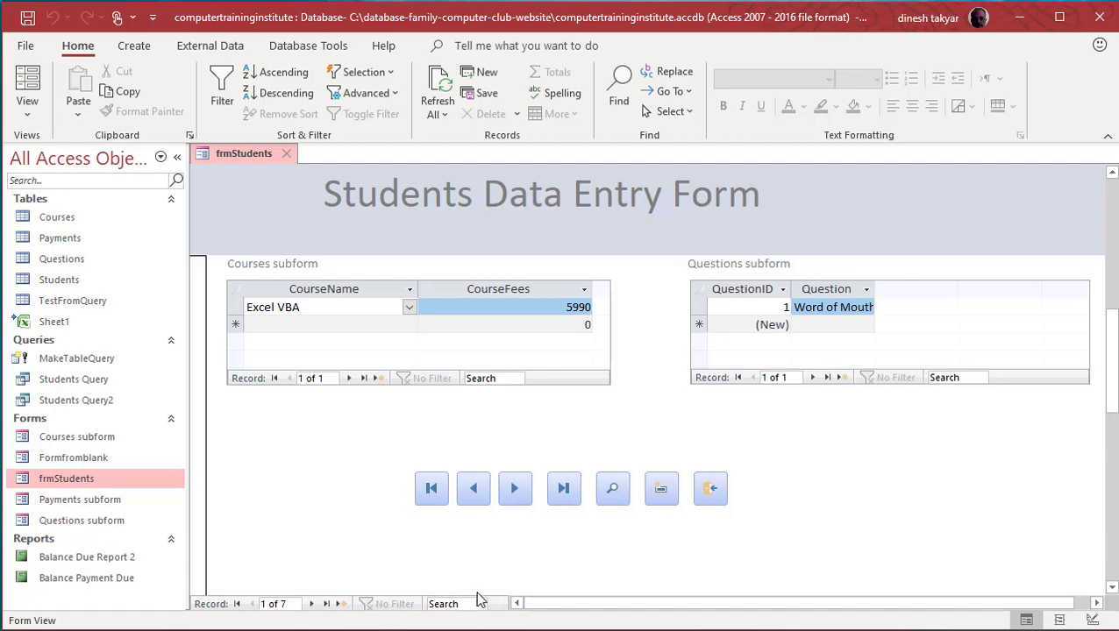
In Design View, set the Navigation Buttons property of frmStudents to No, then close the form and save its design changes.
right_click(243, 155)
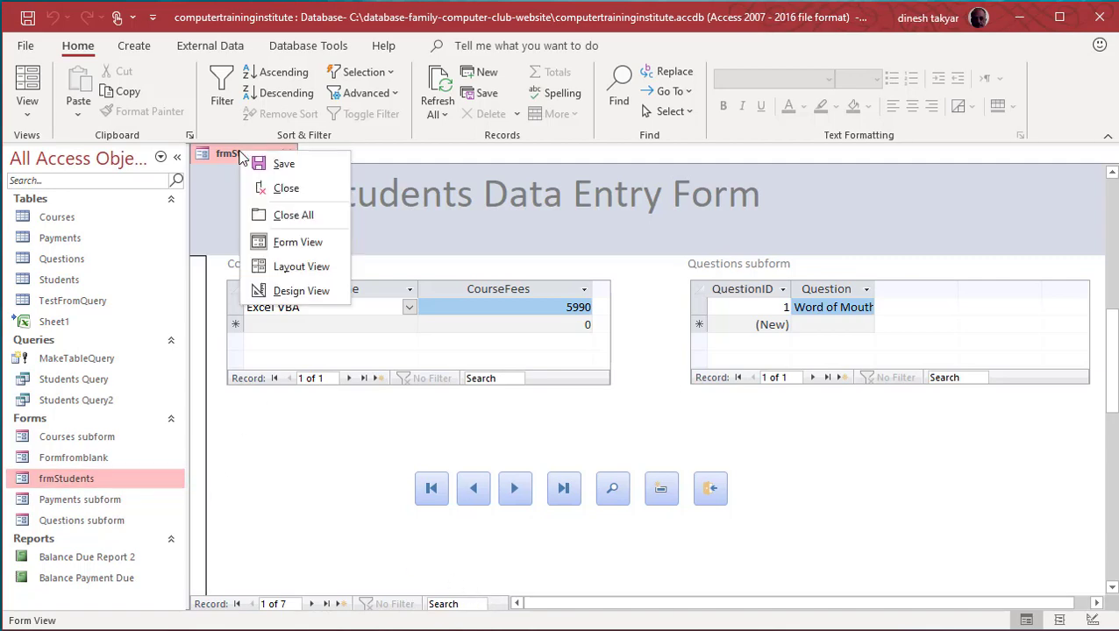
left_click(303, 292)
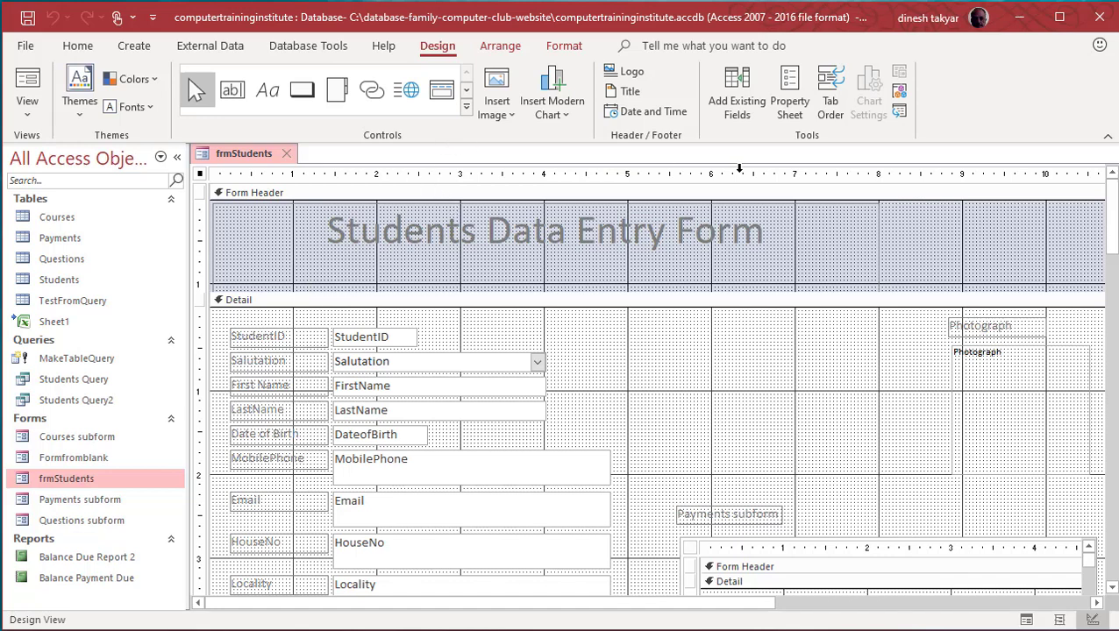
left_click(801, 103)
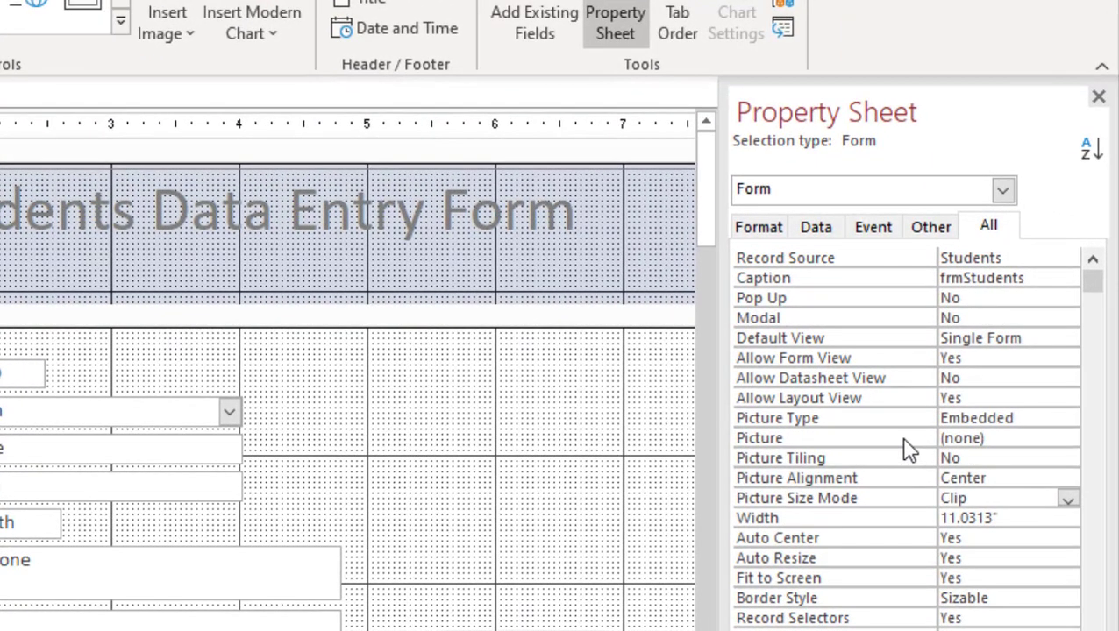
scroll(982, 392, "down", 2)
scroll(909, 448, "down", 7)
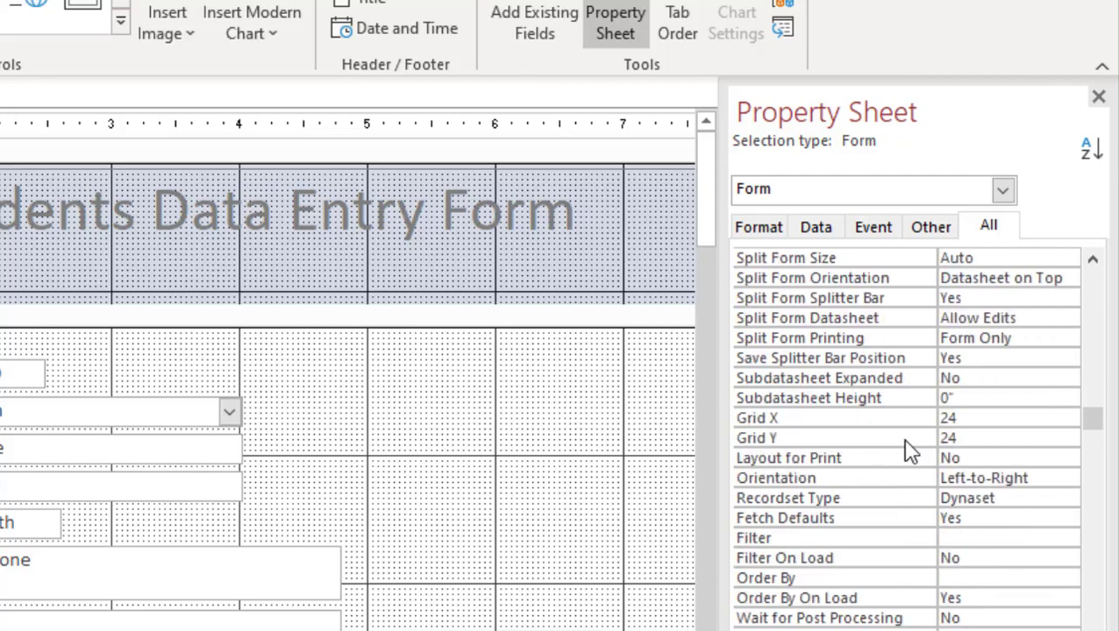
scroll(910, 449, "down", 6)
scroll(839, 452, "up", 11)
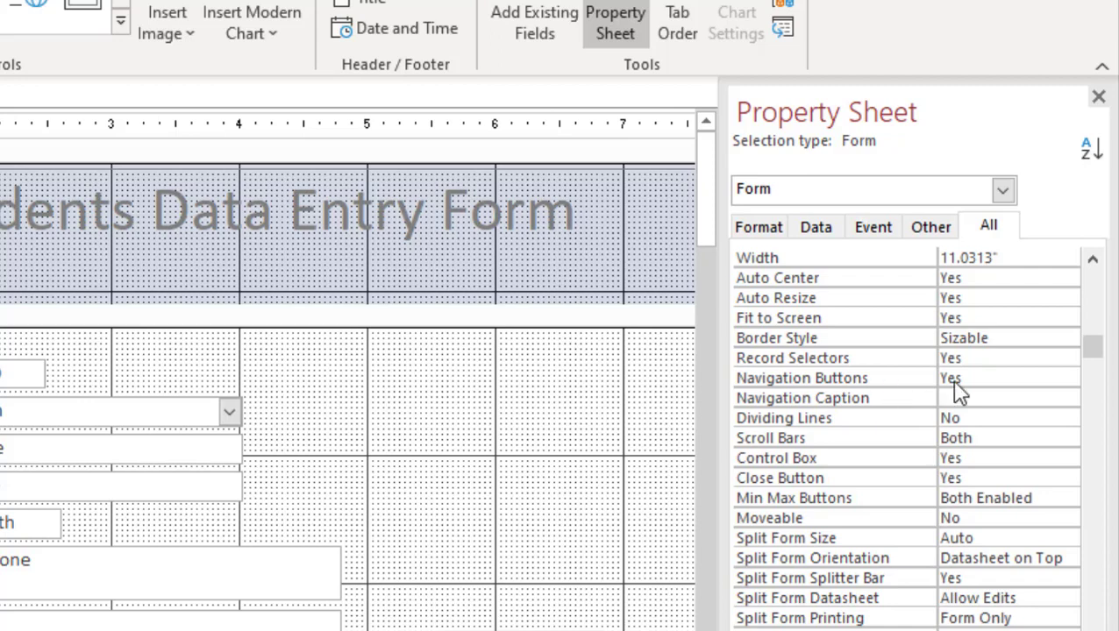
left_click(1011, 377)
left_click(1067, 377)
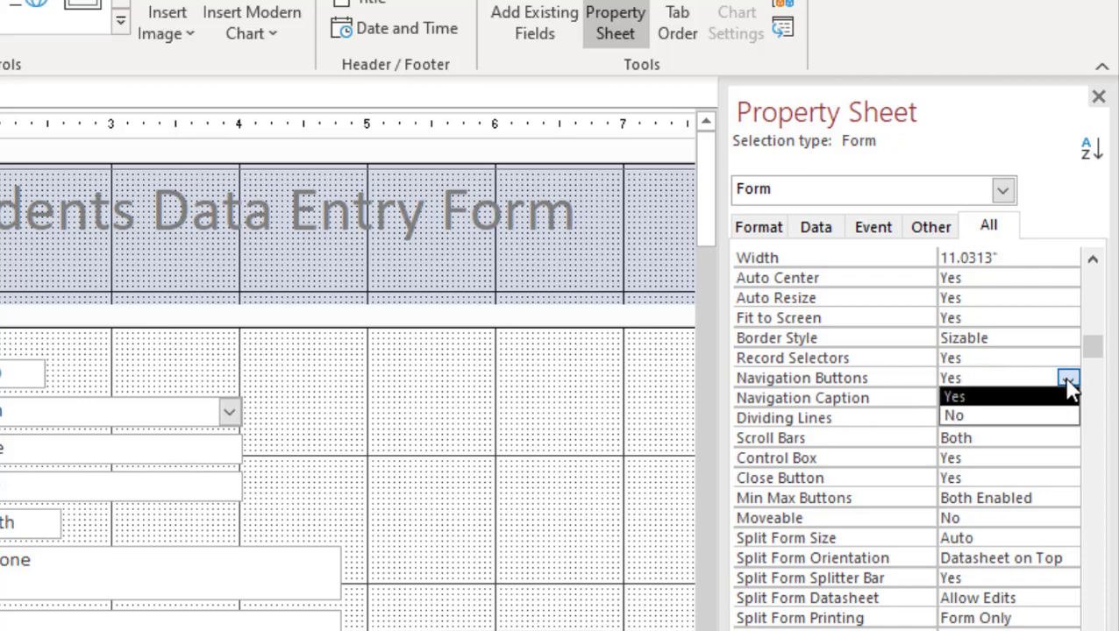
left_click(997, 417)
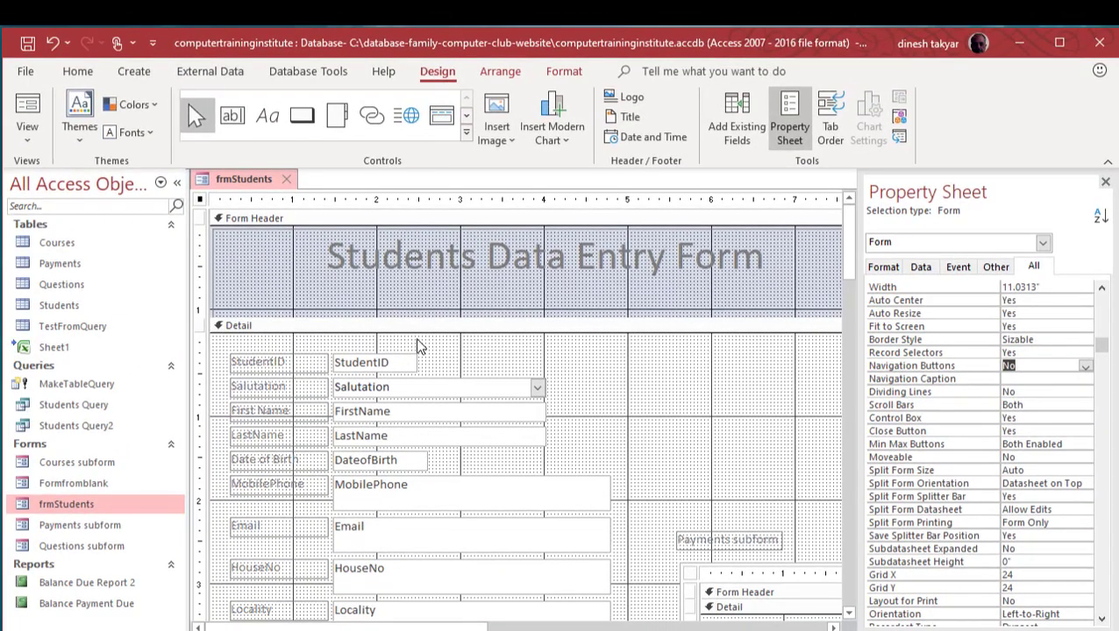
left_click(286, 178)
left_click(366, 452)
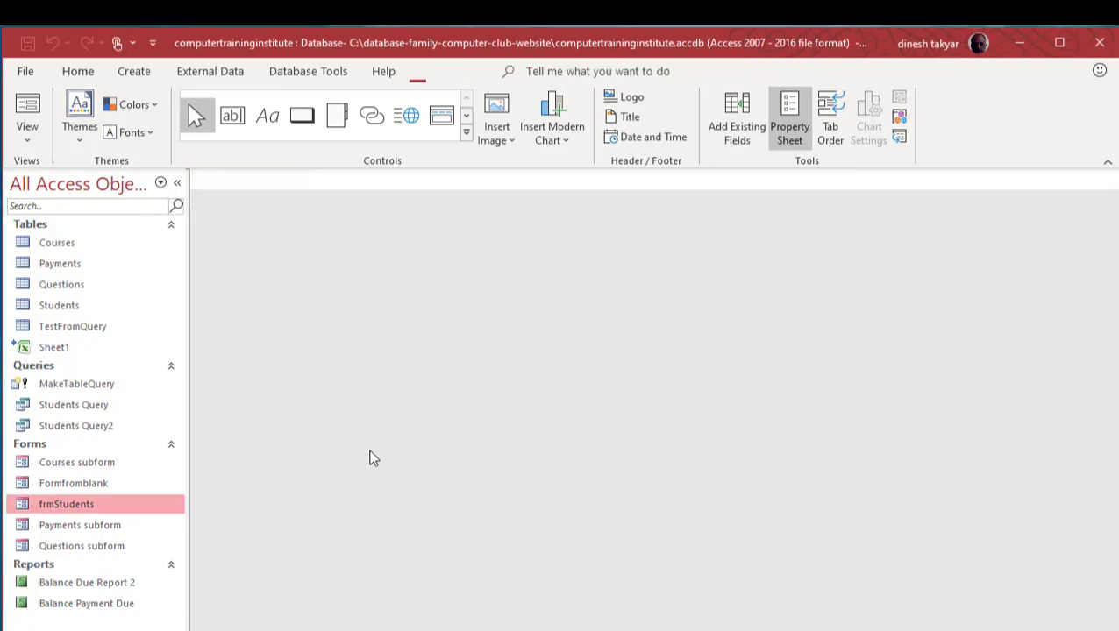
Reopen frmStudents and examine the whole form for the built-in navigation bar, the student fields, subforms and command button row.
double_click(99, 507)
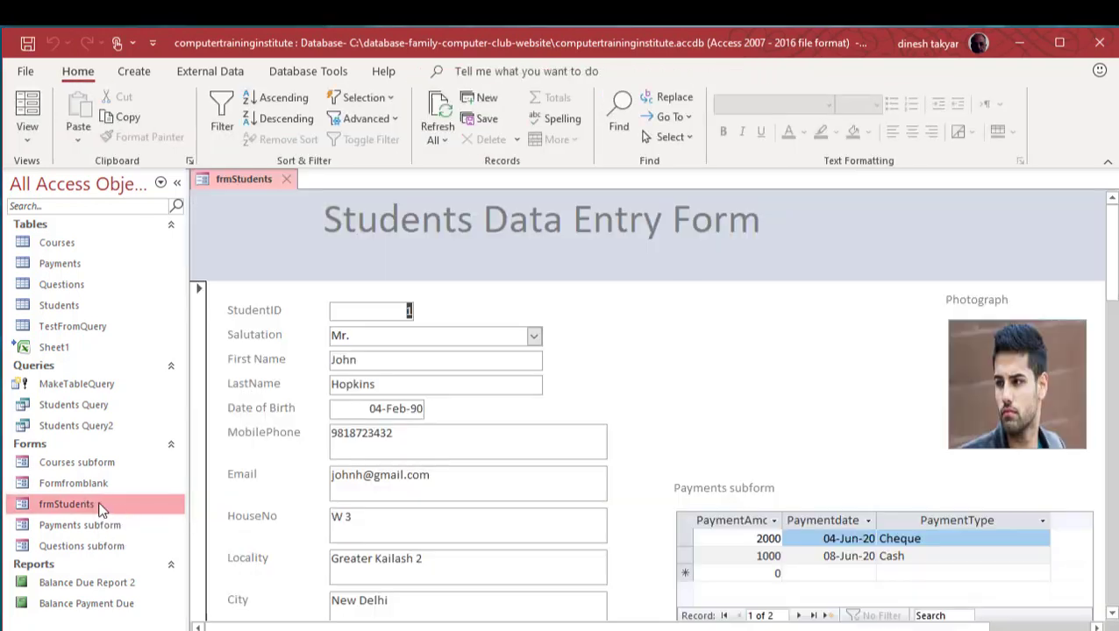
scroll(726, 405, "down", 3)
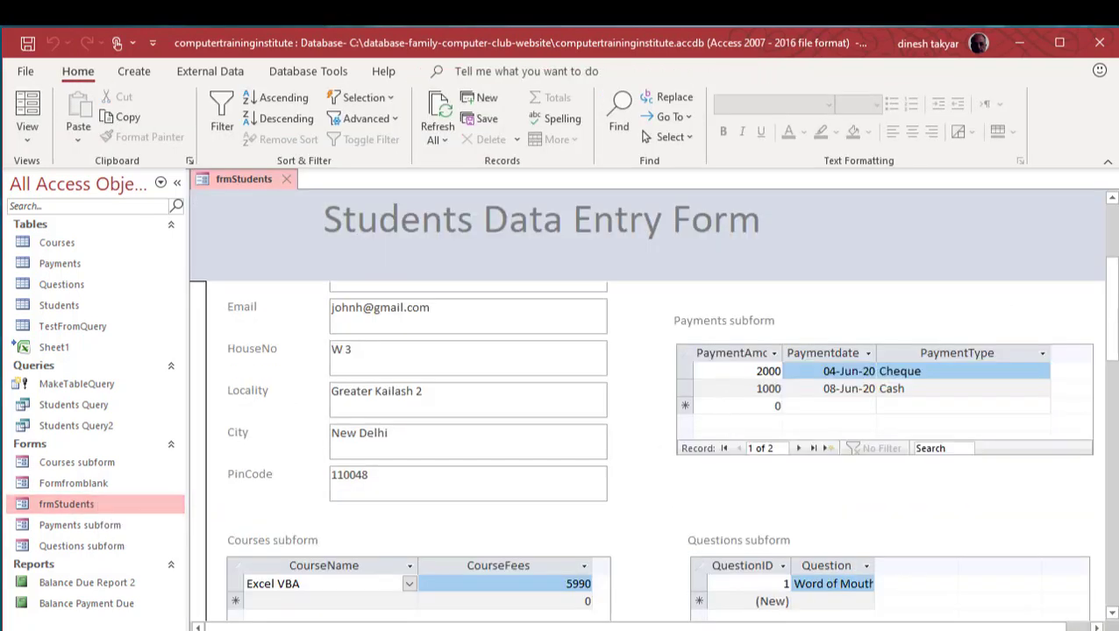
scroll(1112, 336, "down", 8)
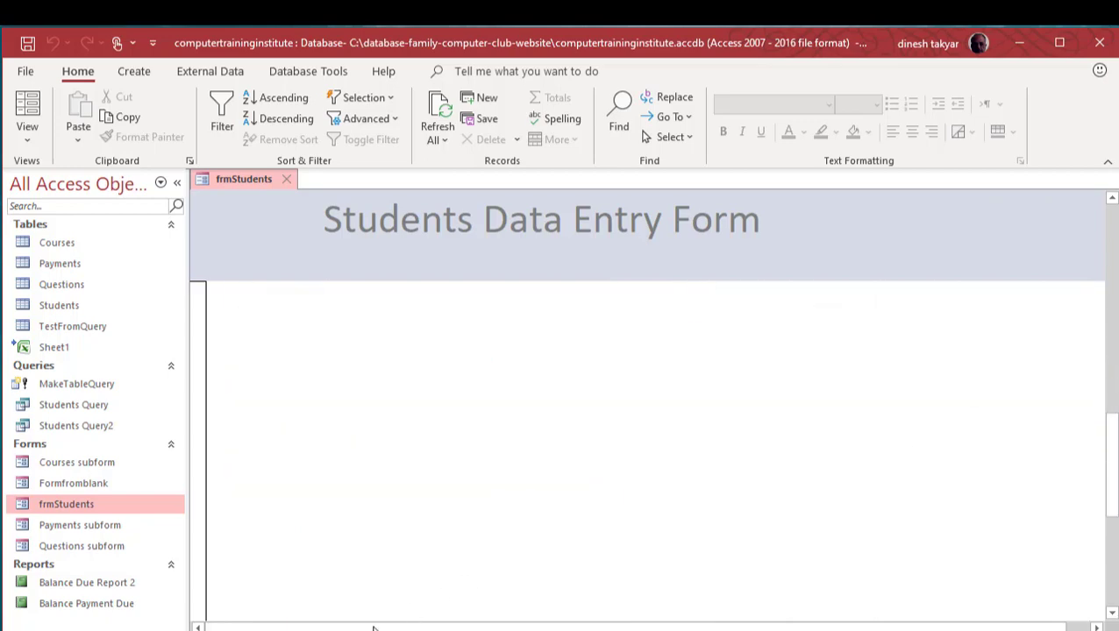
scroll(765, 438, "up", 5)
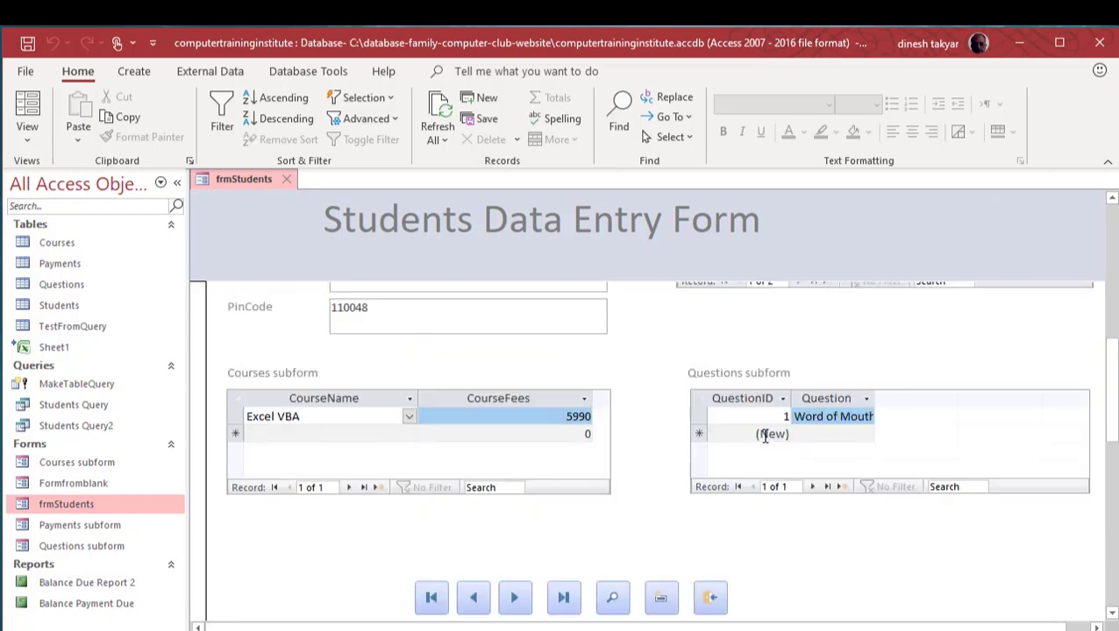
scroll(833, 535, "down", 2)
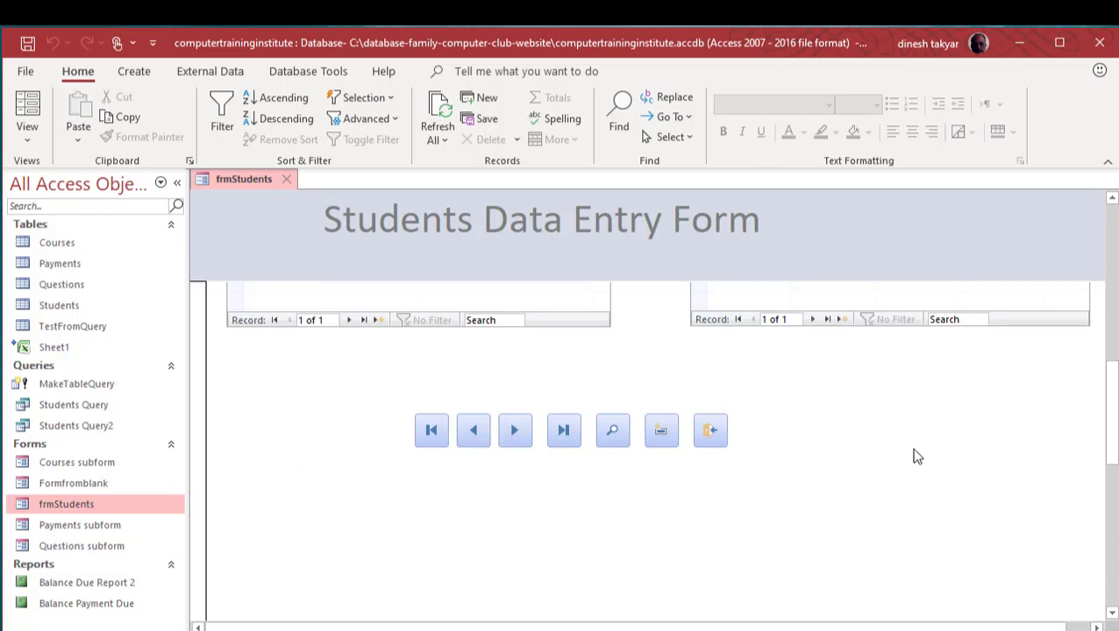
scroll(912, 450, "up", 2)
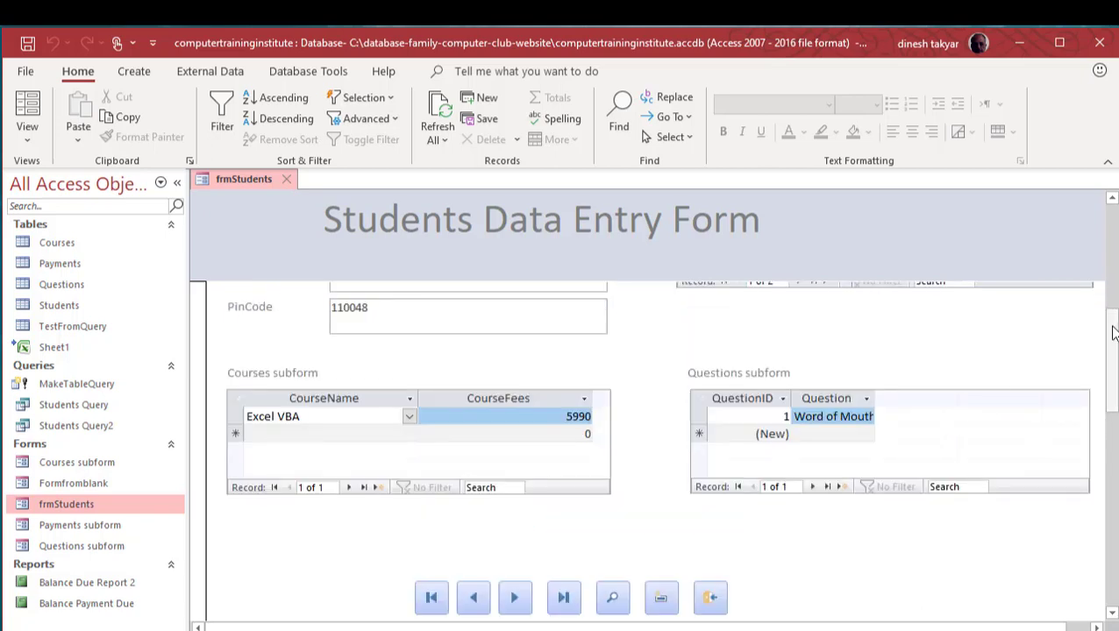
left_click_drag(1106, 325, 1115, 224)
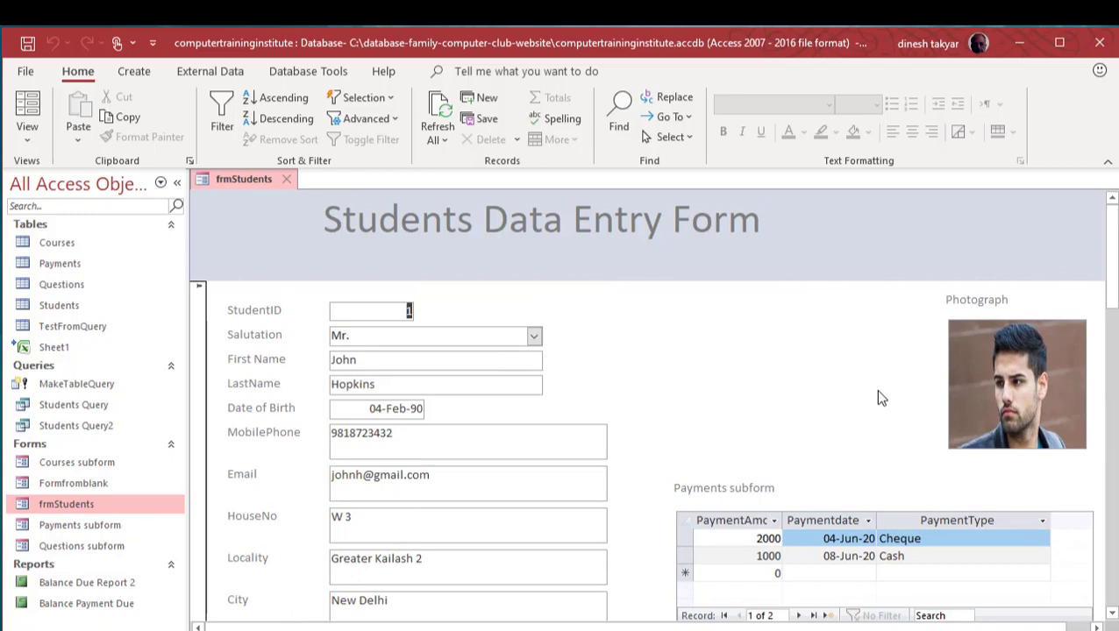
scroll(876, 396, "down", 5)
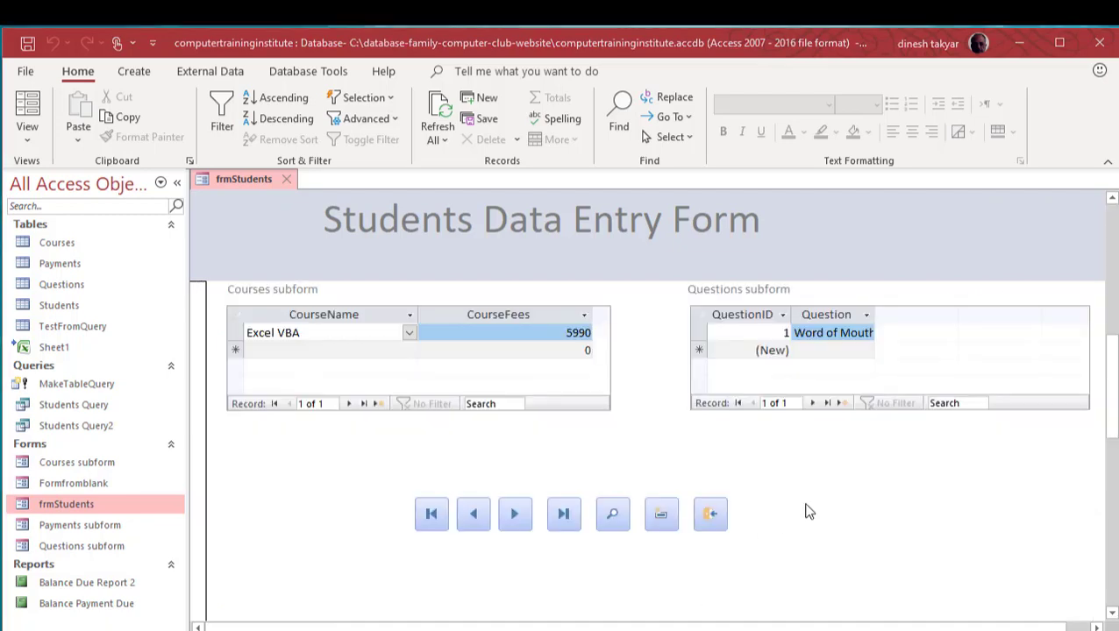